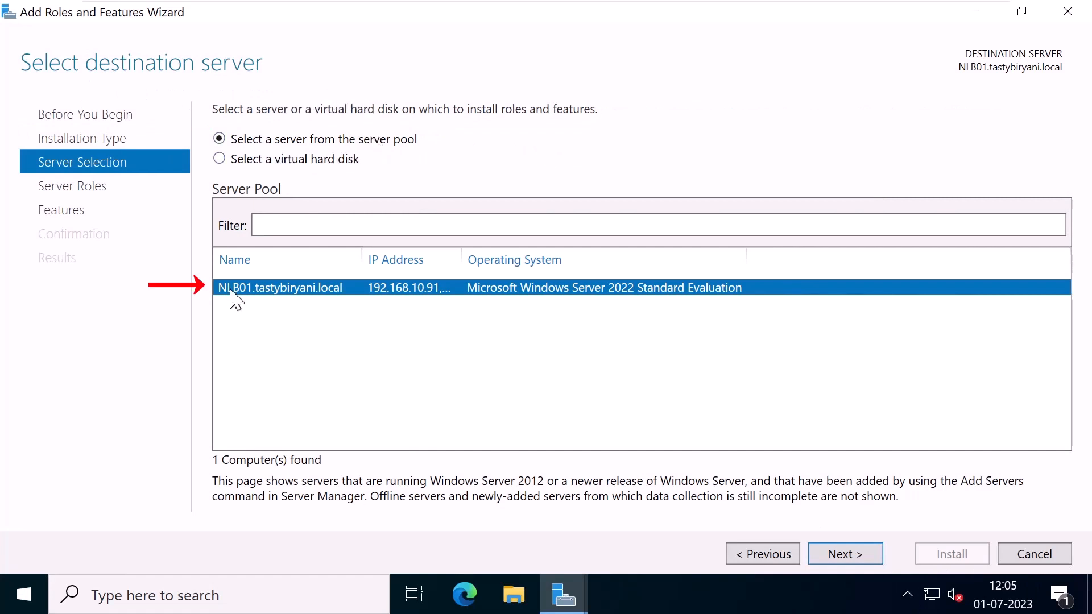
# Keep NLB01.tastybiryani.local as the destination server and select the Web Server (IIS) role with its management tools
pyautogui.click(877, 559)
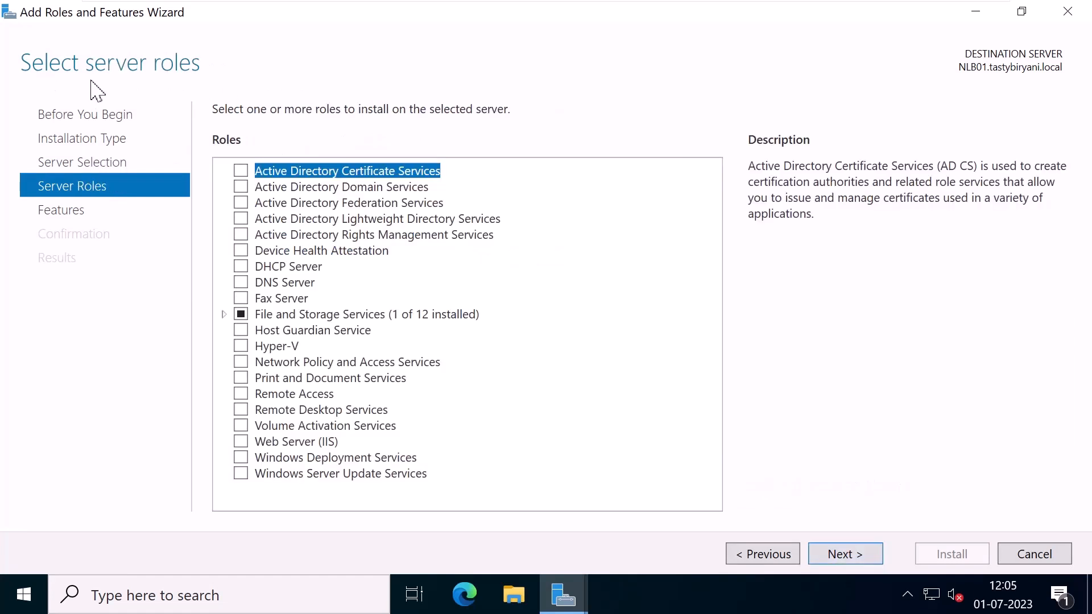
pyautogui.click(252, 442)
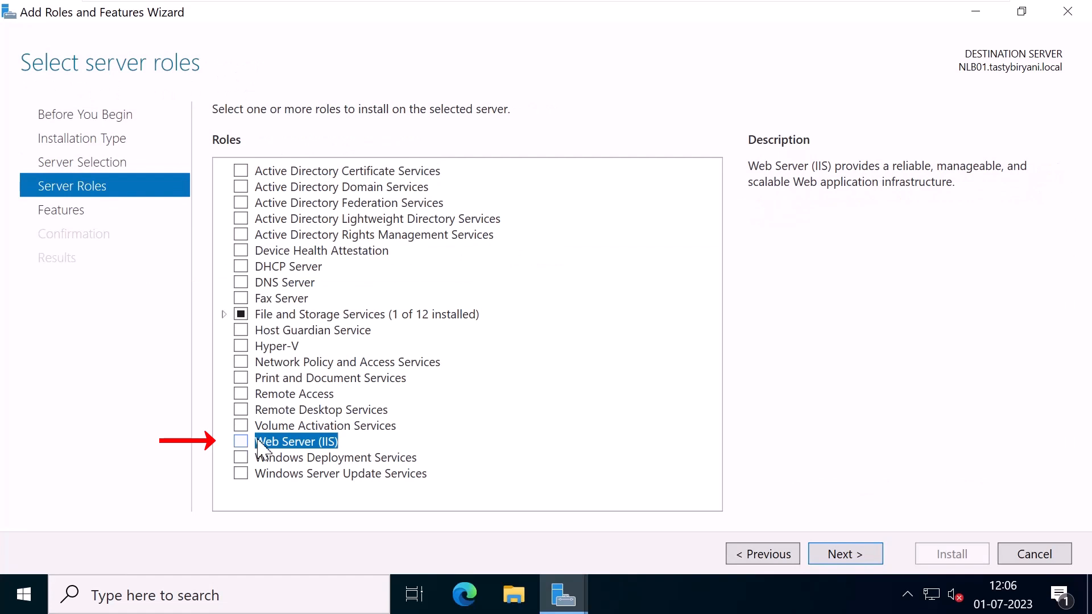
pyautogui.click(242, 442)
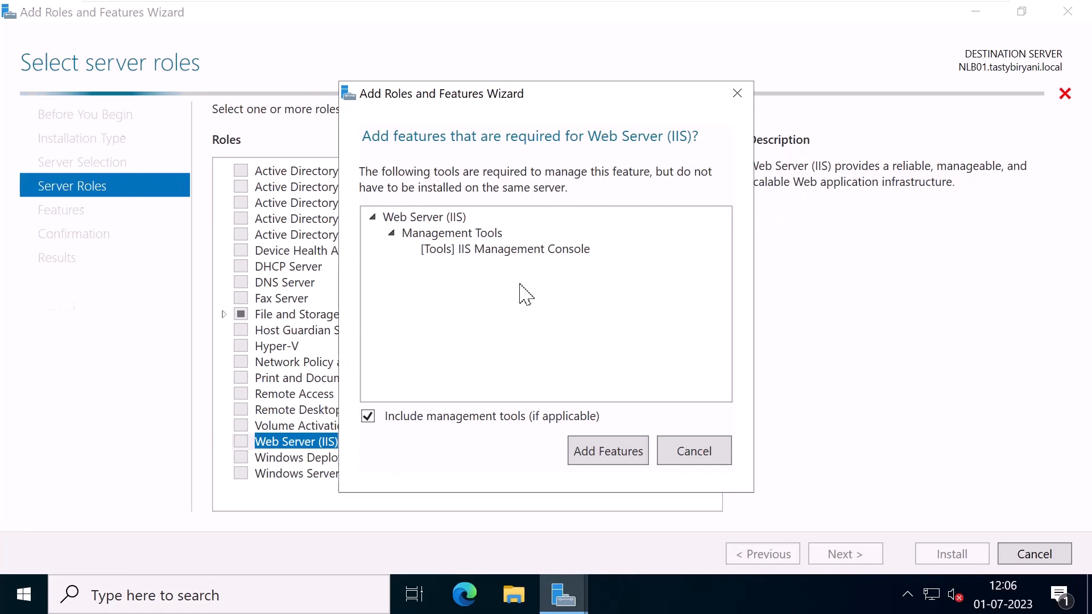
pyautogui.click(629, 453)
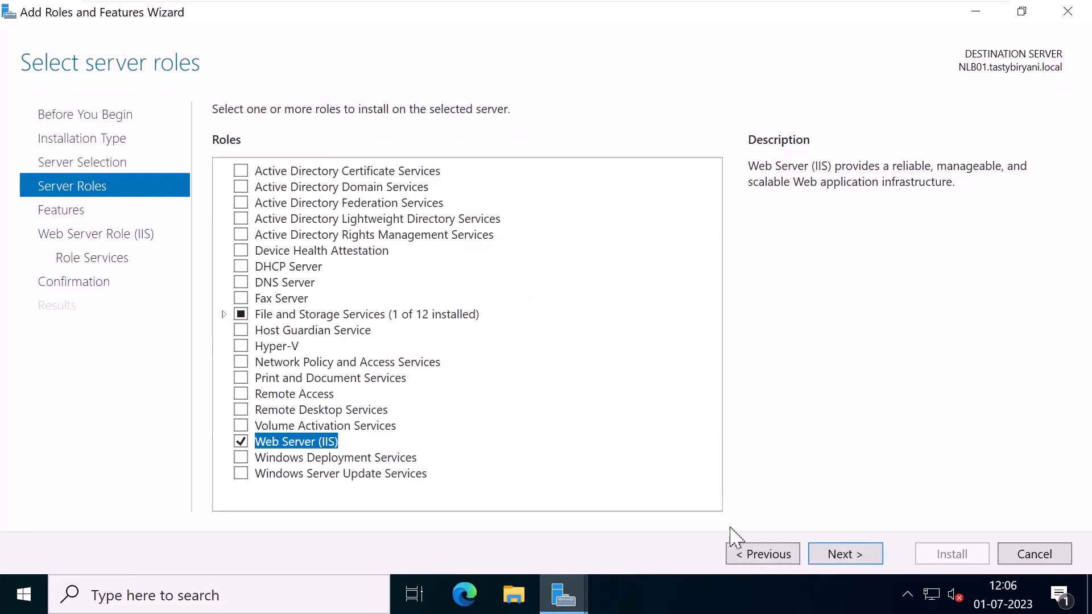
pyautogui.click(878, 556)
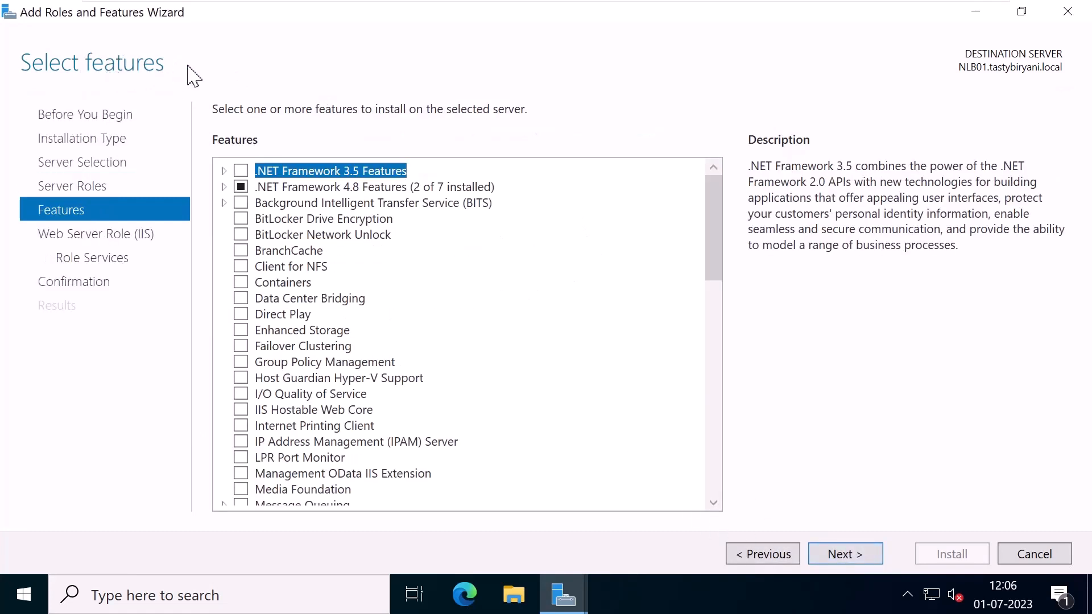
# Select the Network Load Balancing feature for NLB01 together with its required administration tools
pyautogui.scroll(-4, 498, 246)
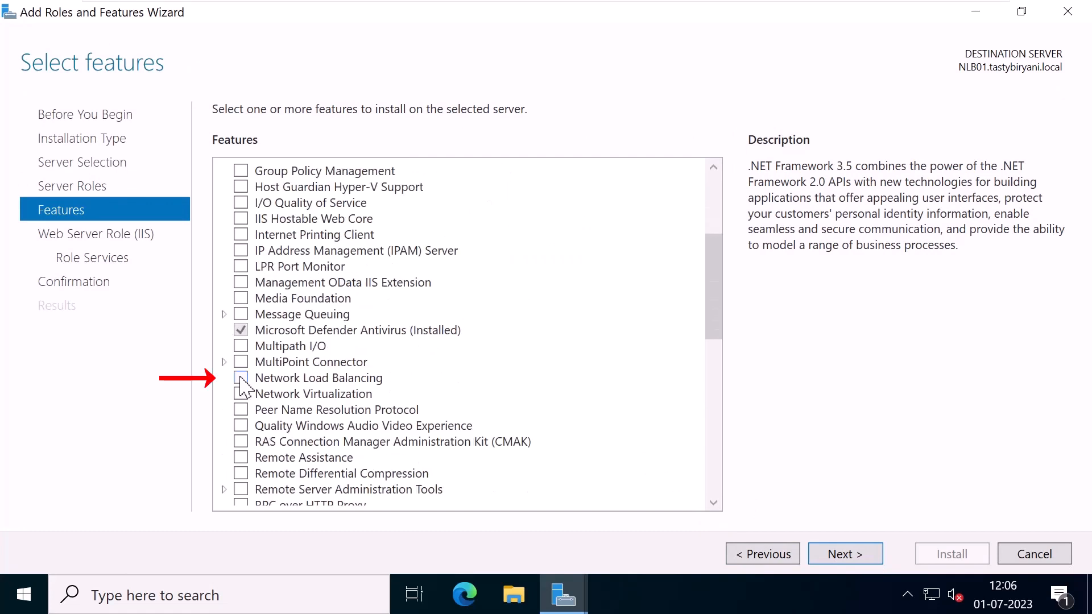
pyautogui.click(240, 379)
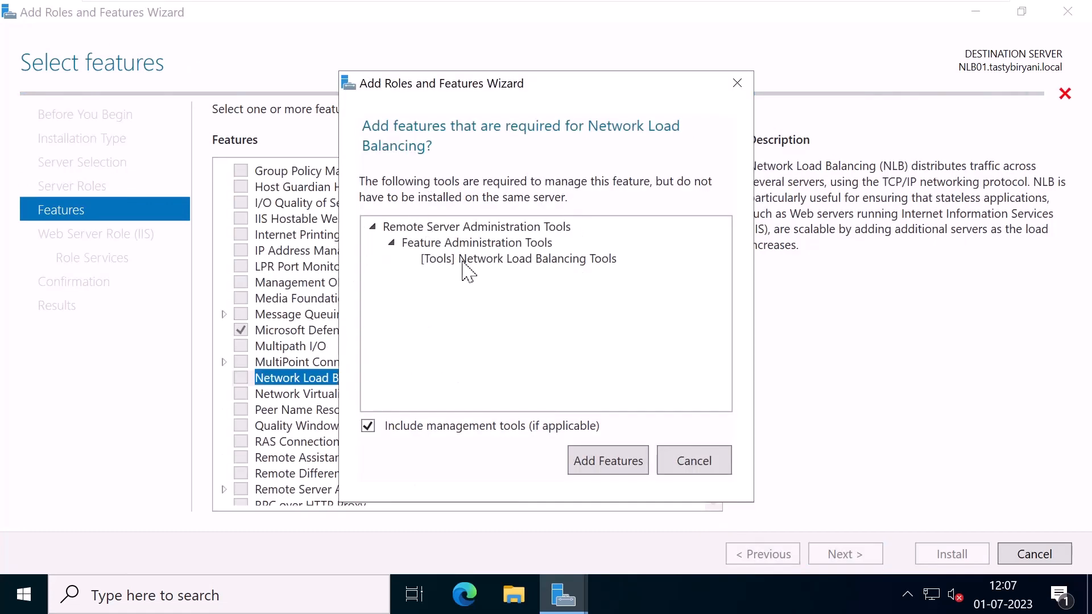
pyautogui.click(636, 469)
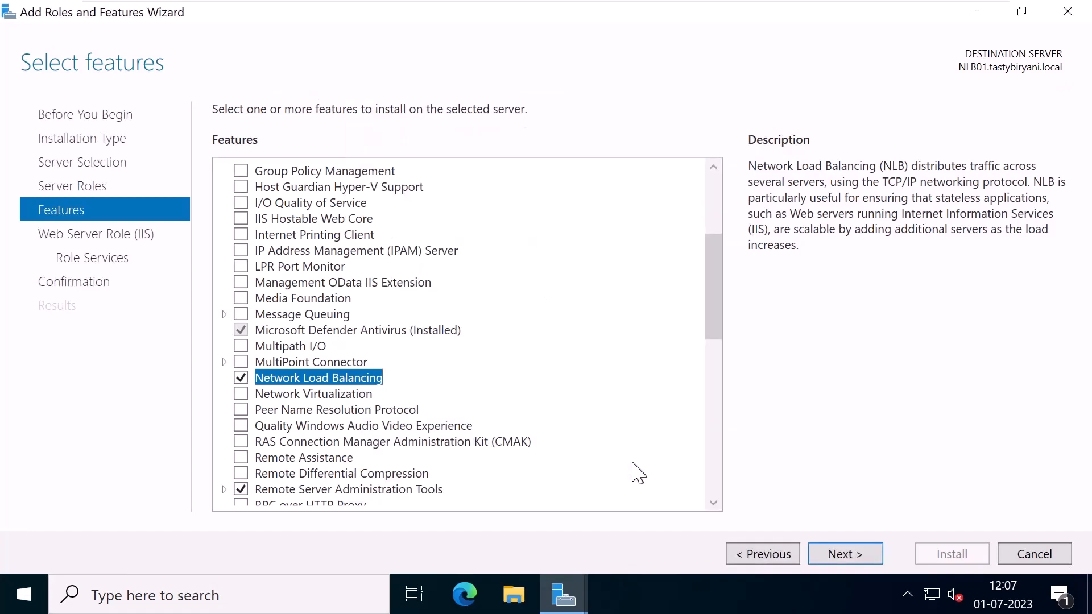
pyautogui.click(875, 557)
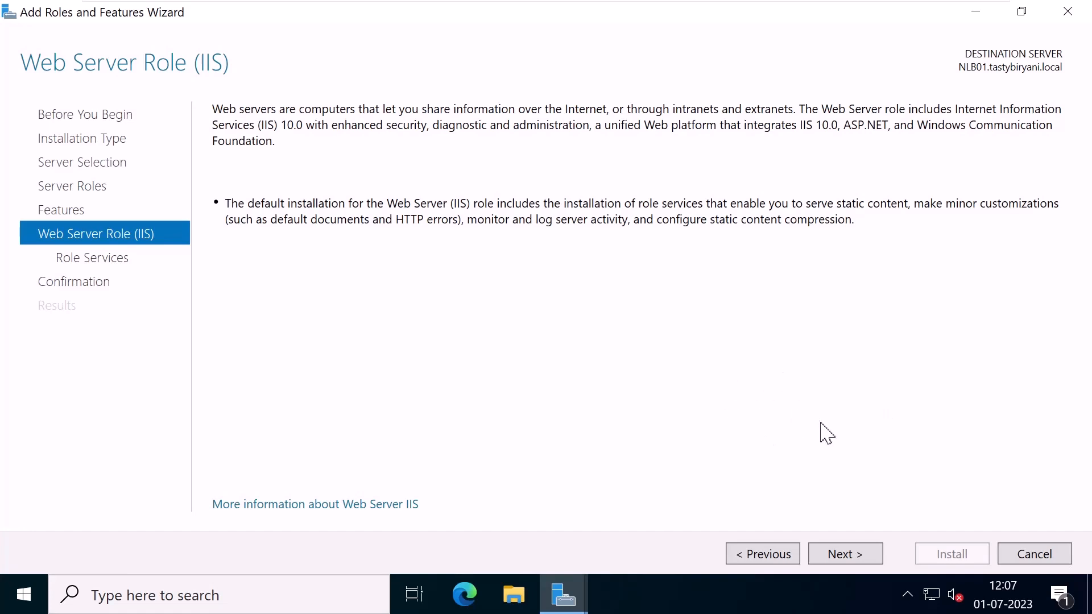
# Accept the default IIS role services, install the selected roles and features on NLB01, and close the finished wizard
pyautogui.click(864, 558)
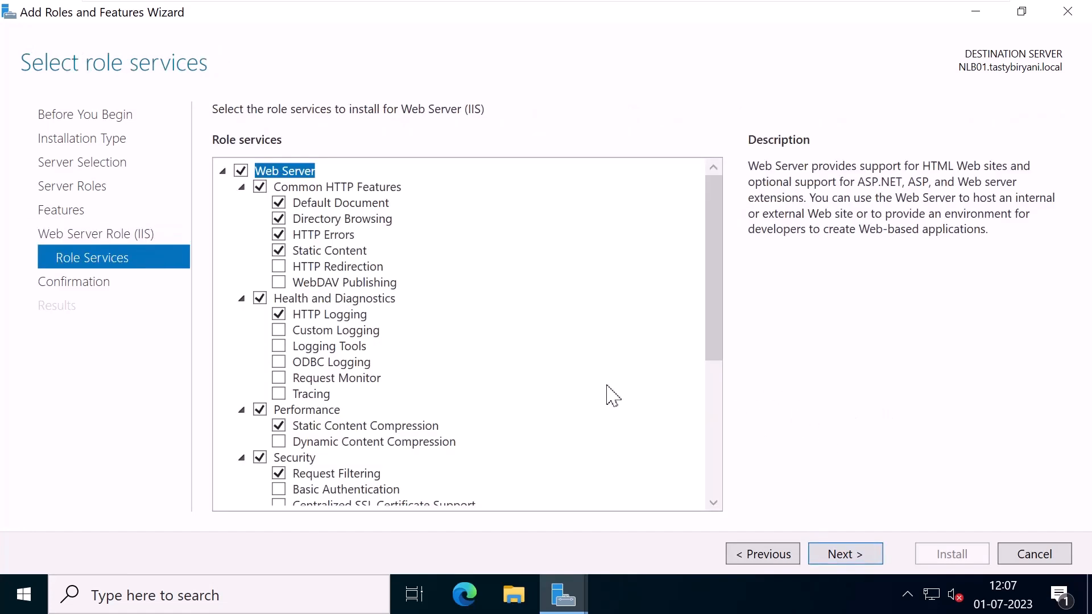
pyautogui.scroll(-5, 610, 393)
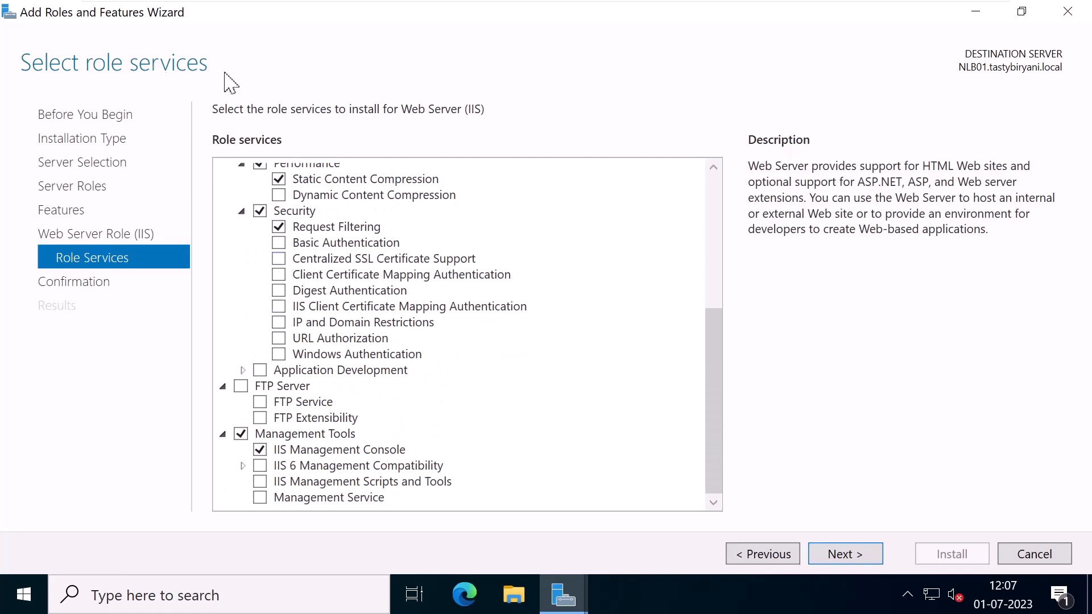
pyautogui.click(871, 559)
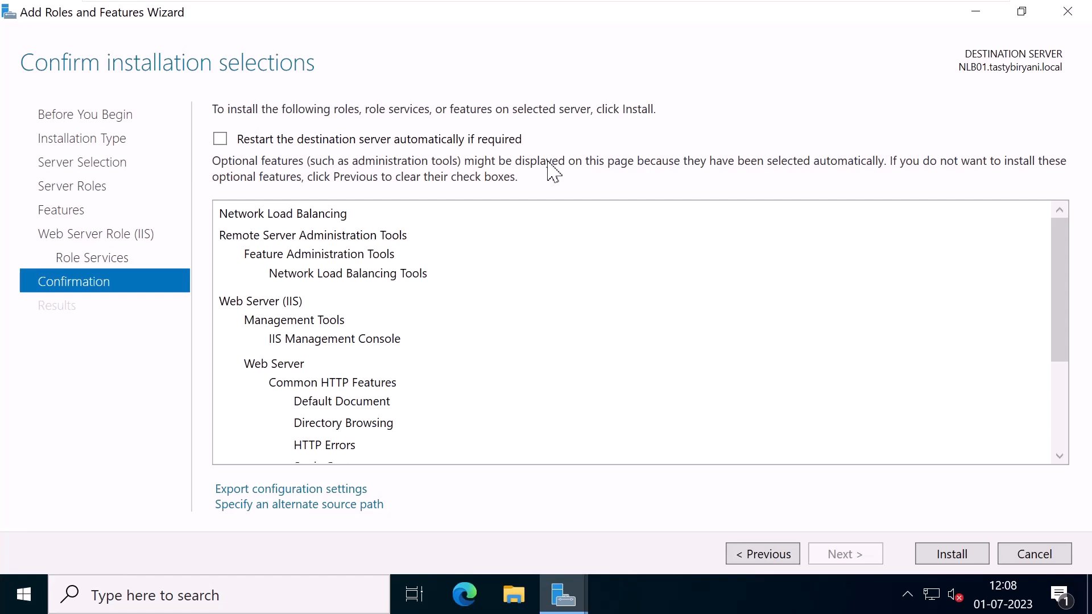
pyautogui.scroll(-3, 520, 275)
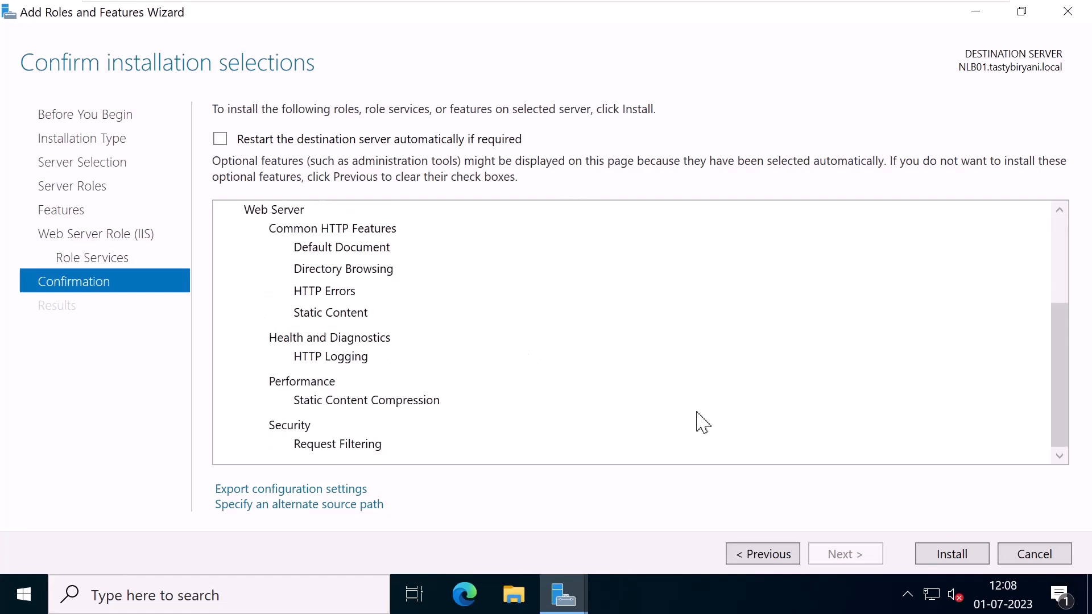
pyautogui.click(985, 560)
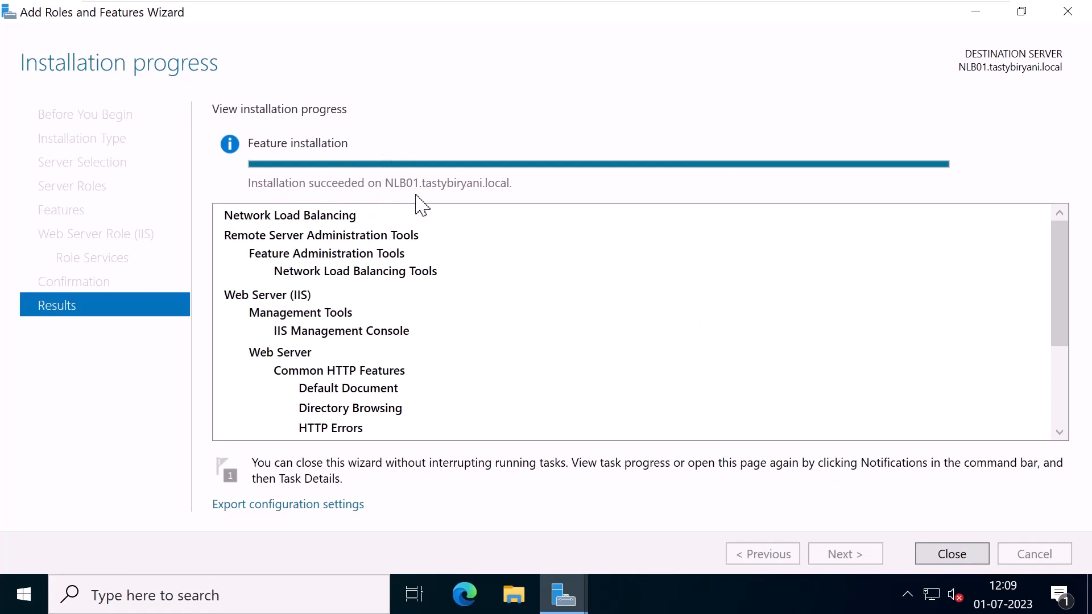
pyautogui.click(974, 554)
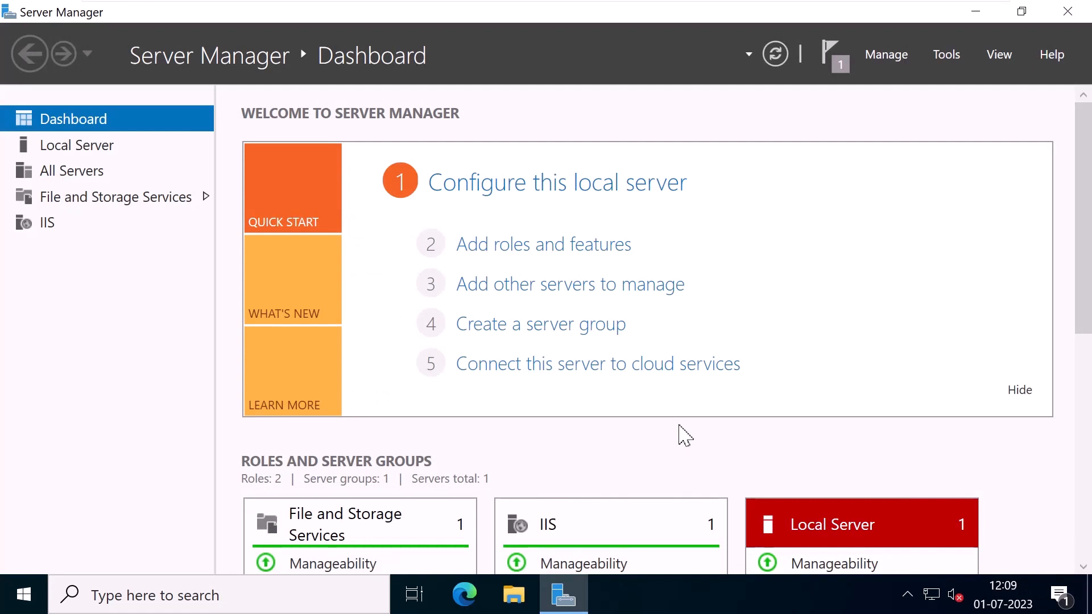
# Switch to the NLB02 virtual machine and open Server Manager there, dismissing the Windows Admin Center message
pyautogui.moveTo(568, 8)
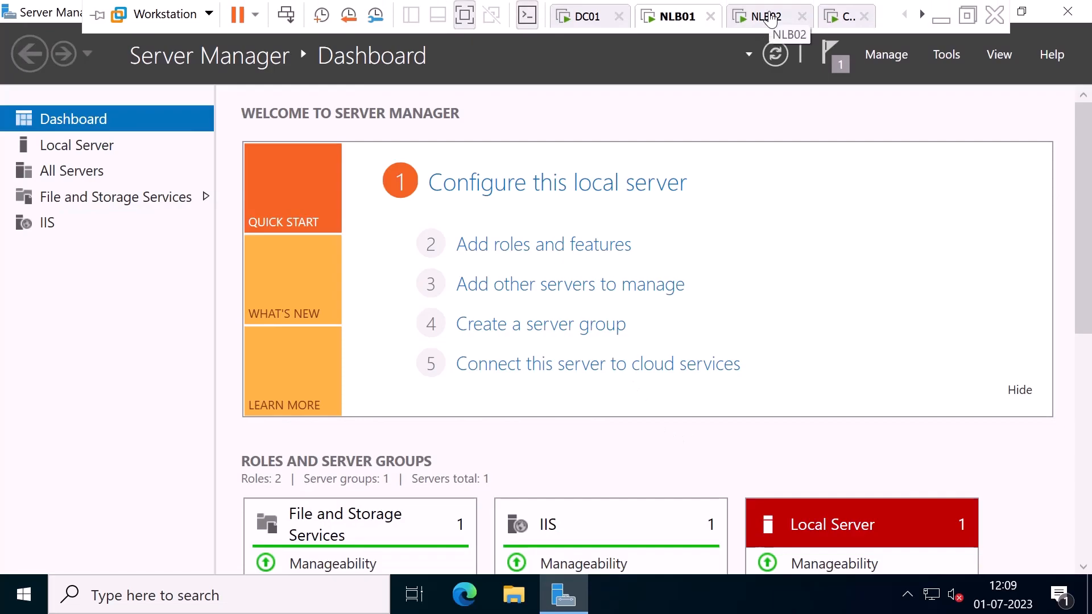
pyautogui.click(768, 16)
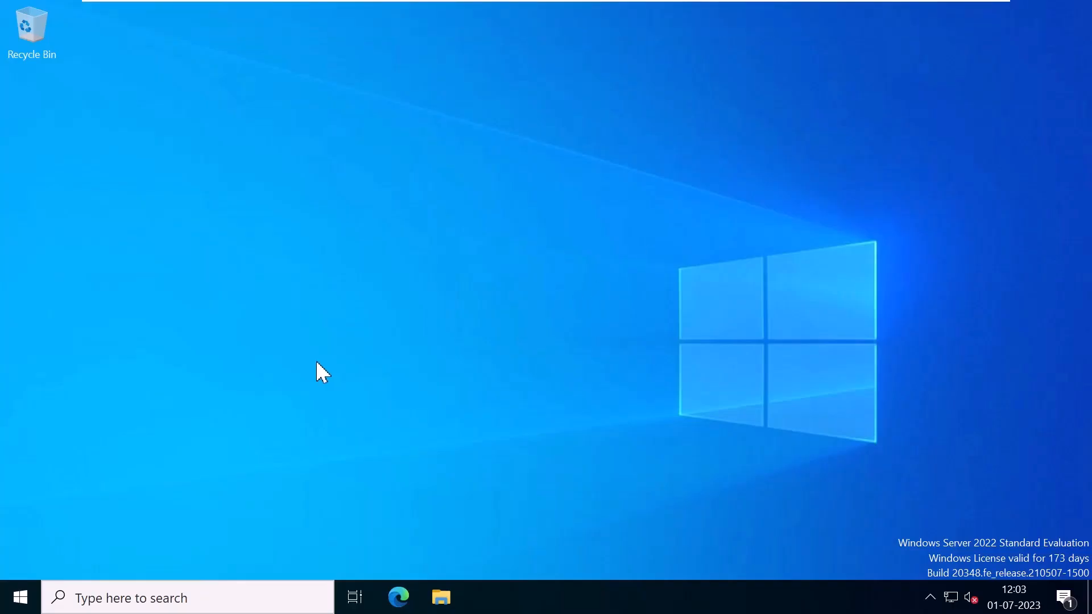
pyautogui.click(117, 597)
pyautogui.write('s')
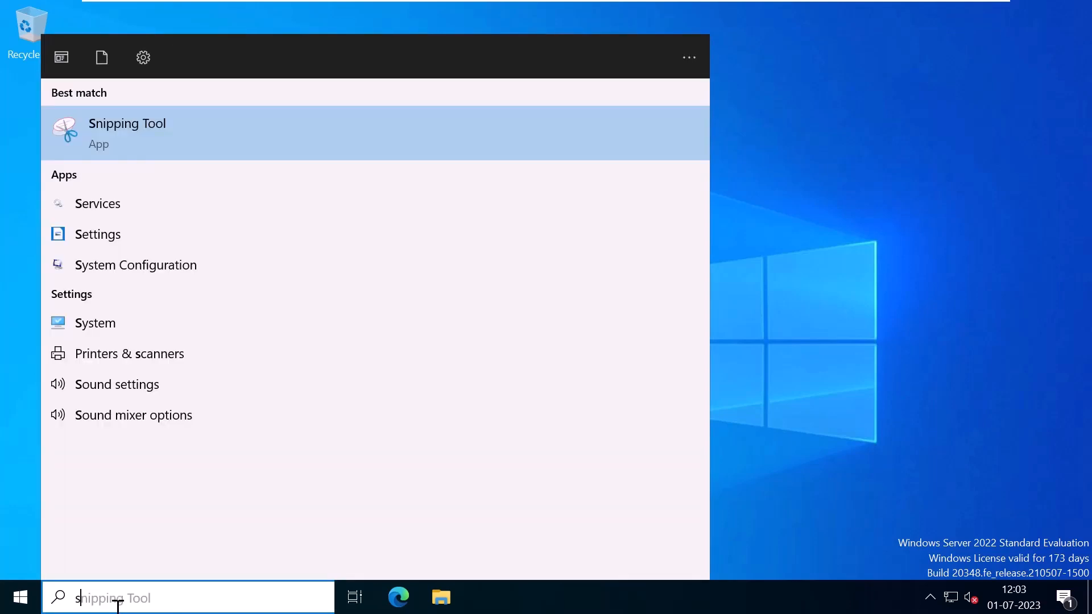
pyautogui.write('erver m')
pyautogui.press('Return')
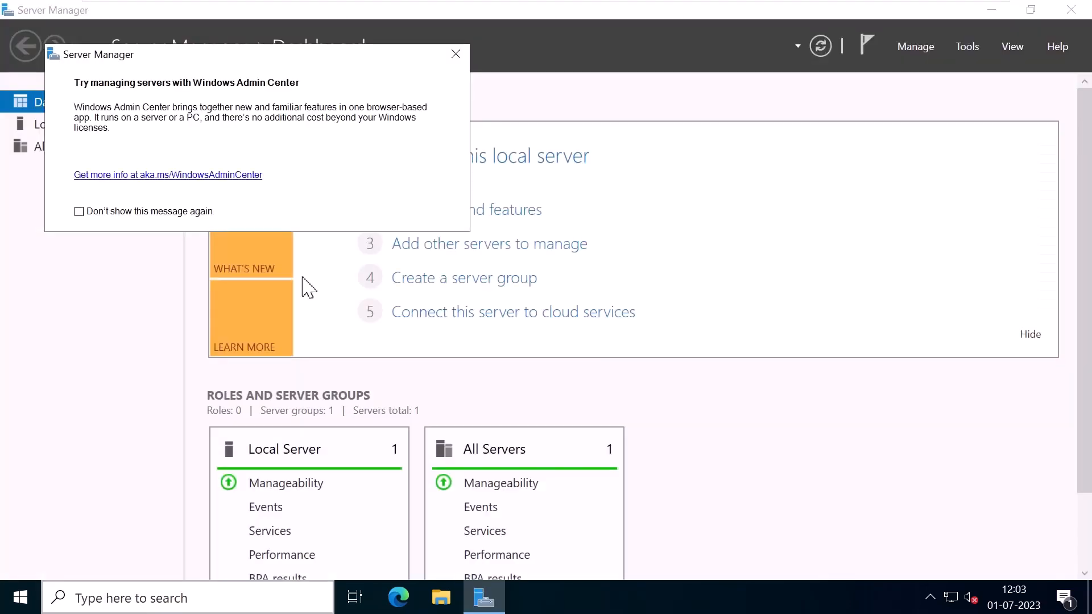
pyautogui.click(455, 53)
# Start adding roles and features with a role-based or feature-based installation on NLB02.tastybiryani.local from the server pool
pyautogui.click(916, 46)
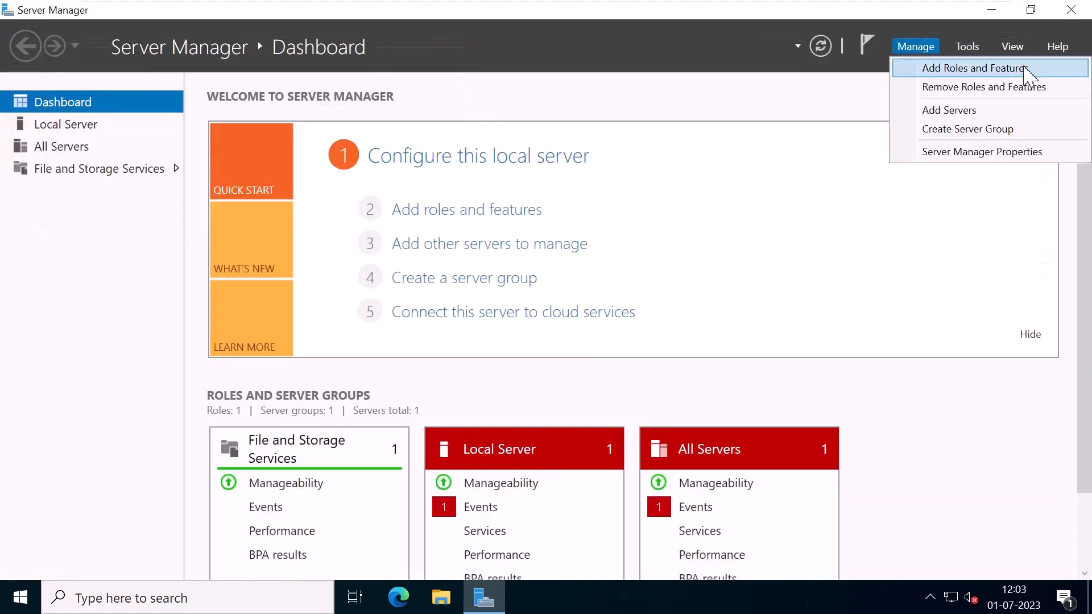
pyautogui.click(1059, 69)
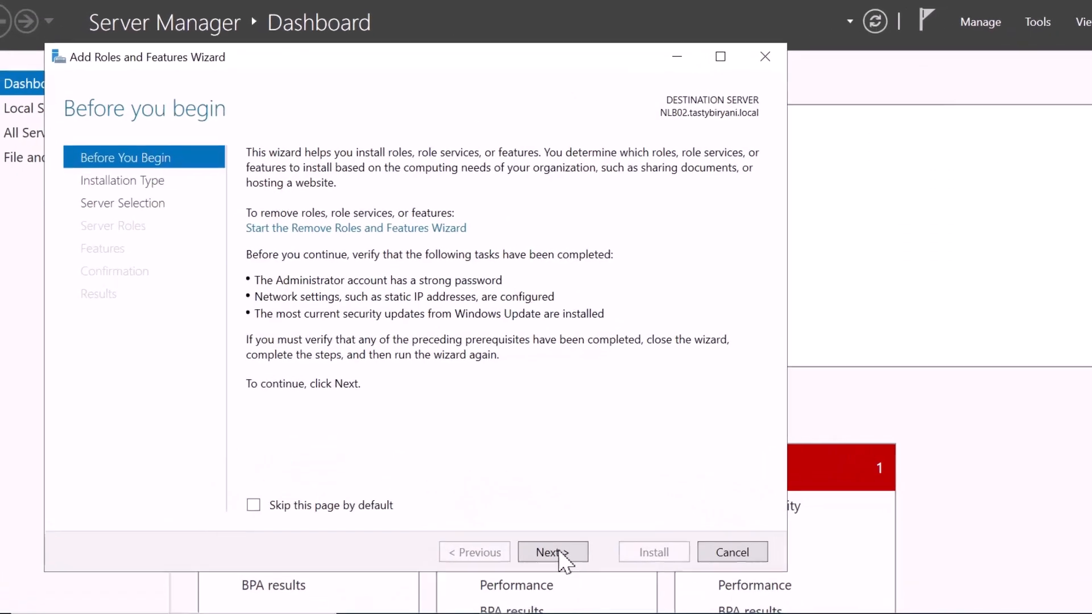
pyautogui.click(571, 549)
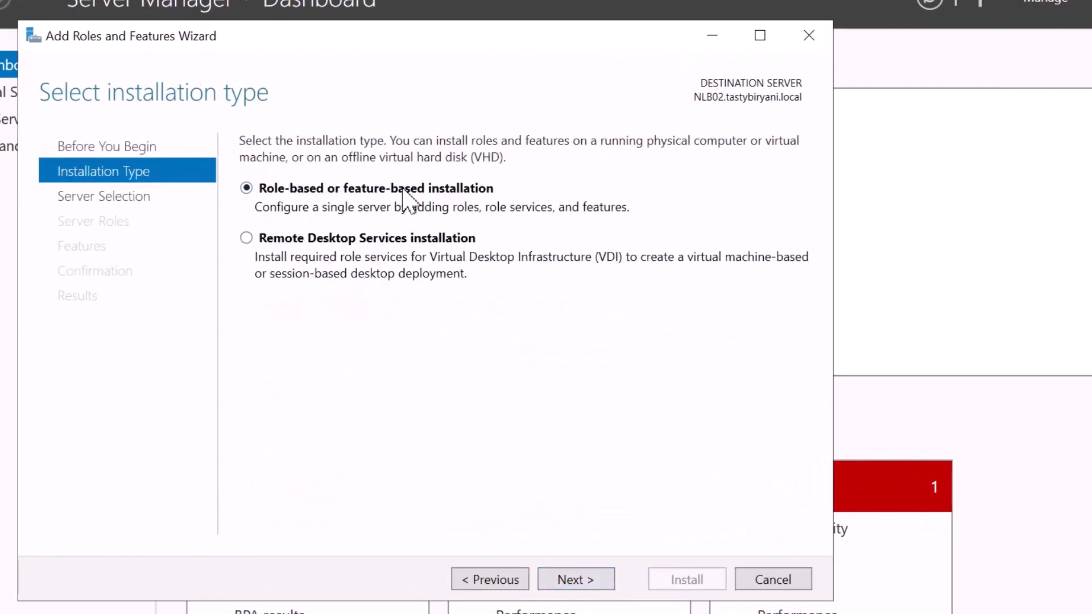
pyautogui.click(576, 579)
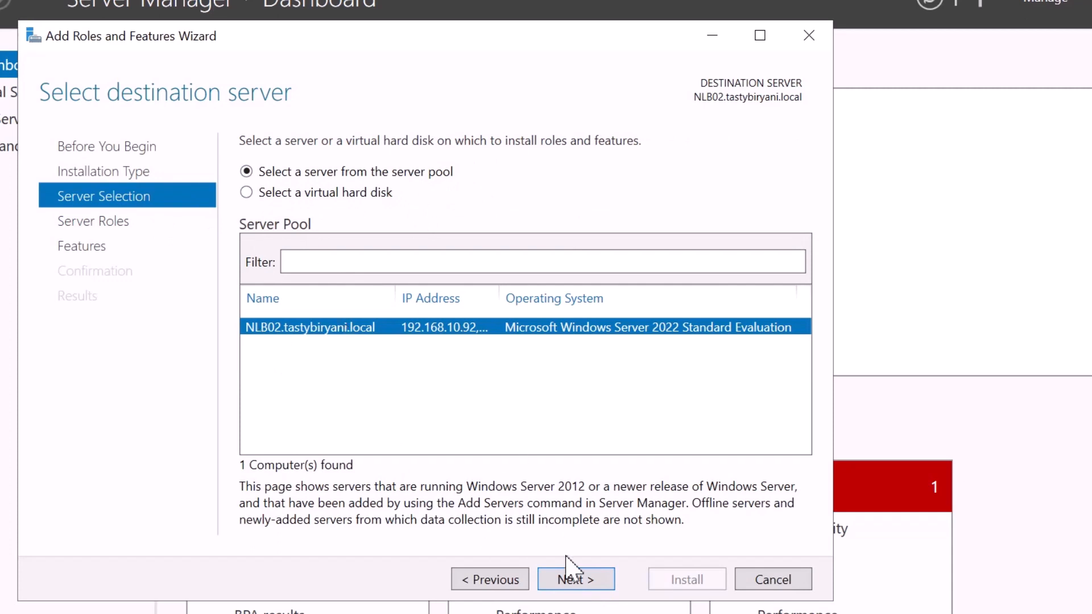
pyautogui.click(605, 586)
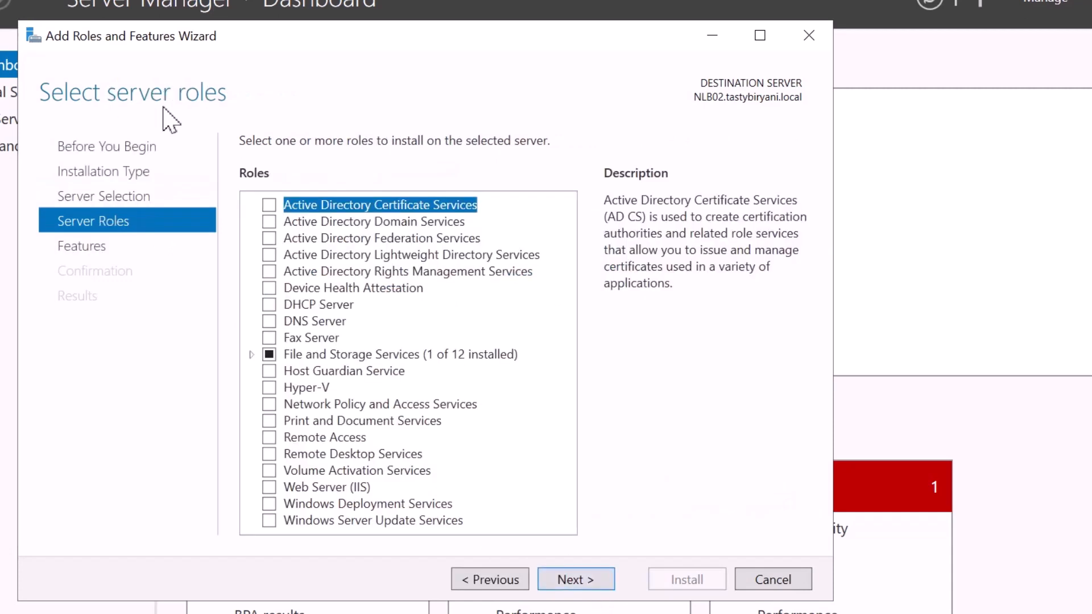
# Select the Web Server (IIS) role for NLB02, including the IIS Management Console
pyautogui.click(269, 487)
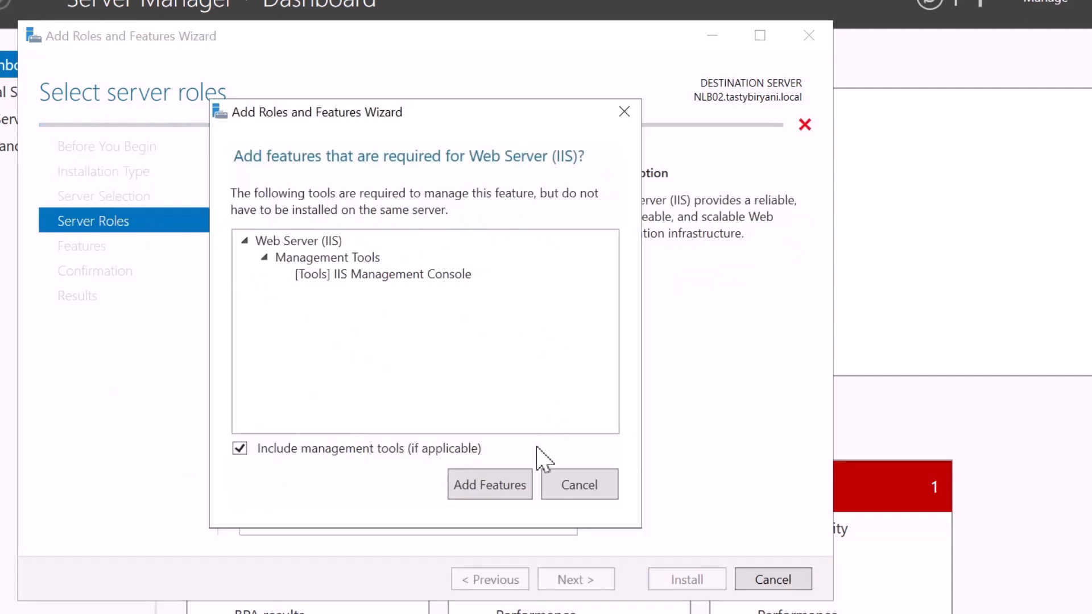
pyautogui.click(516, 487)
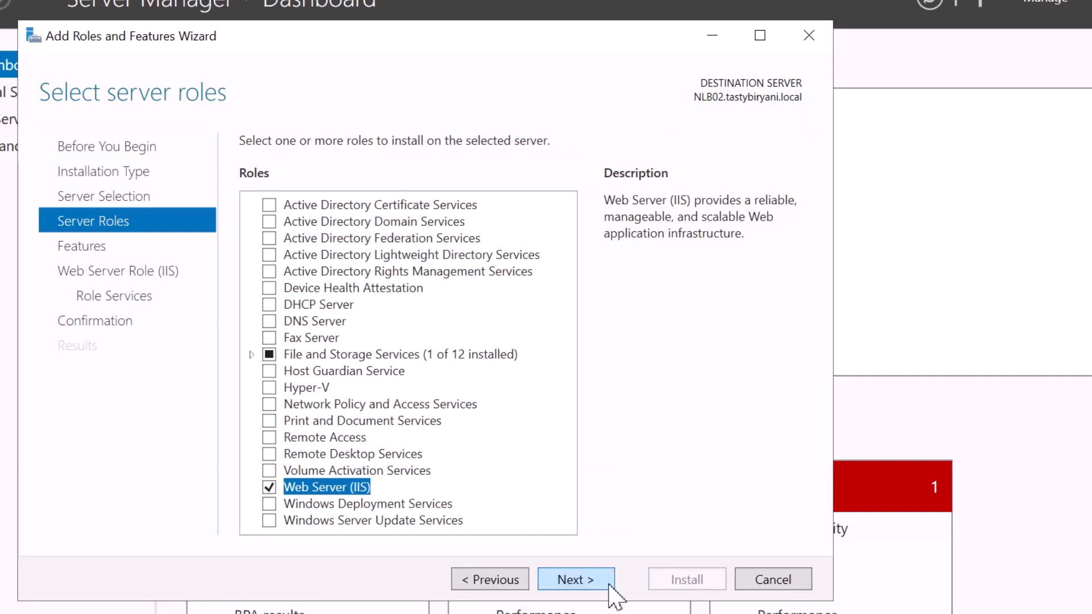
pyautogui.click(576, 580)
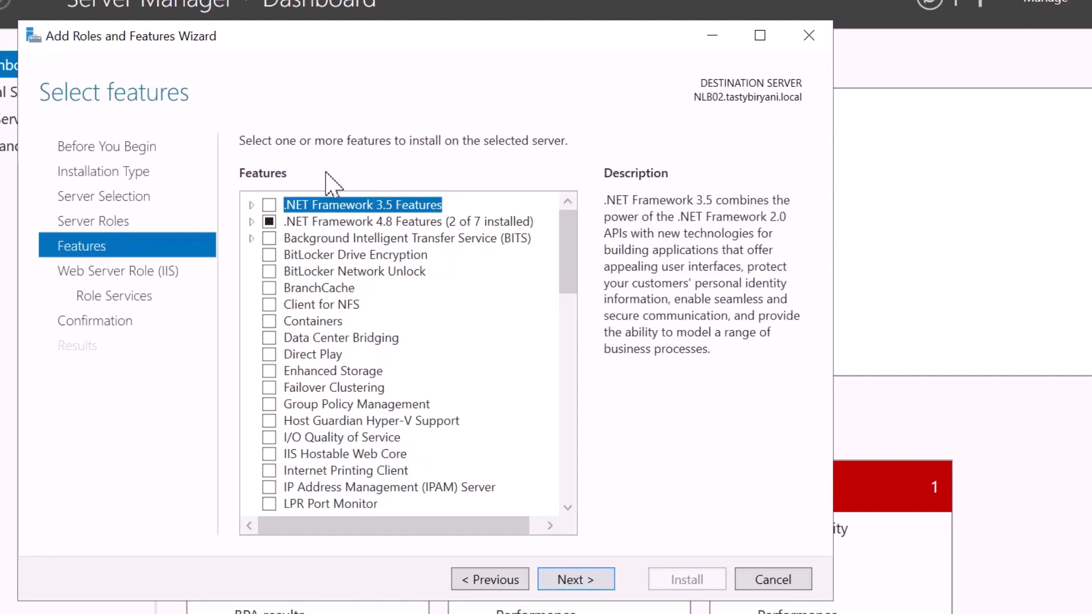
# Add the Network Load Balancing feature and the Network Load Balancing Tools to the NLB02 installation
pyautogui.scroll(-6, 418, 318)
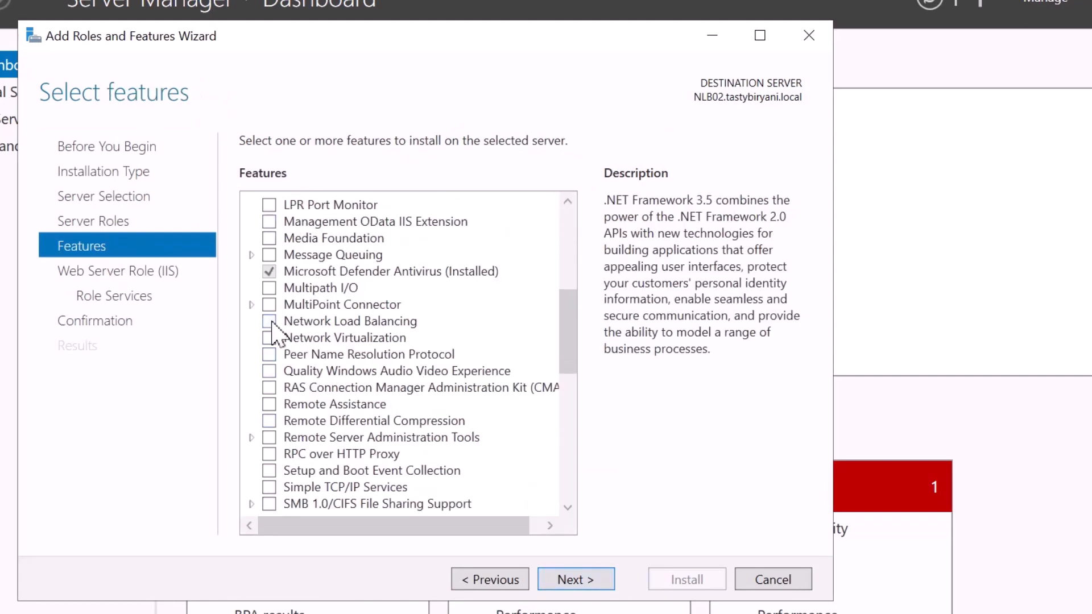
pyautogui.click(269, 322)
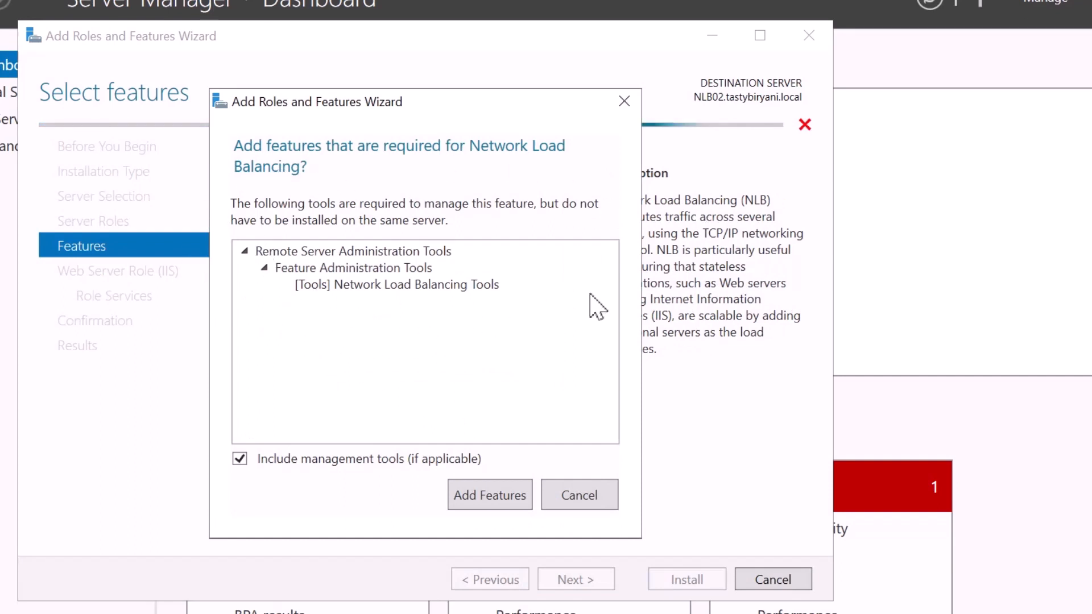
pyautogui.click(518, 500)
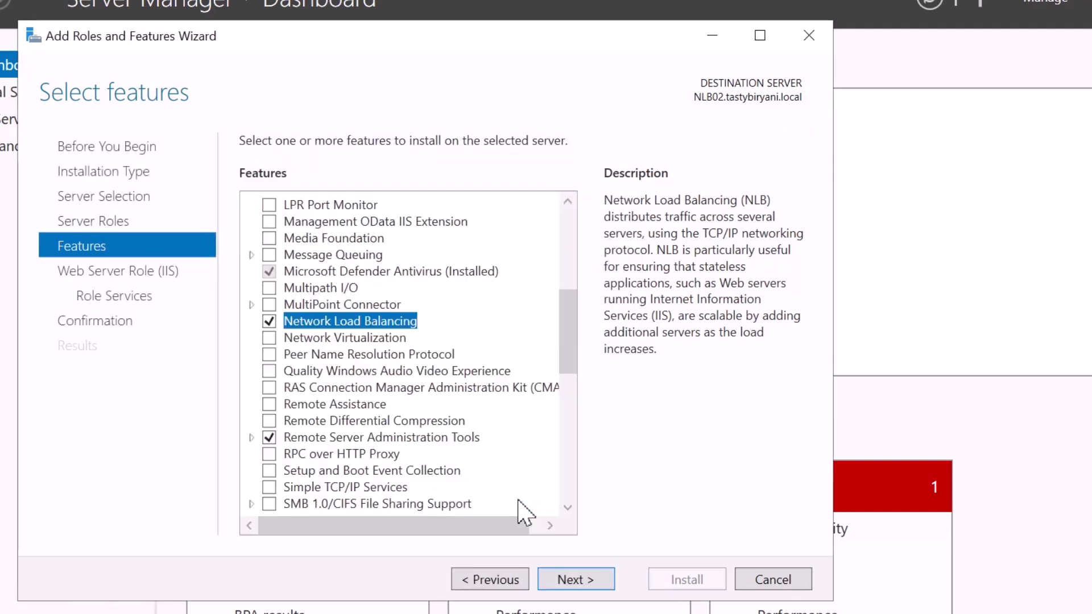
pyautogui.click(605, 578)
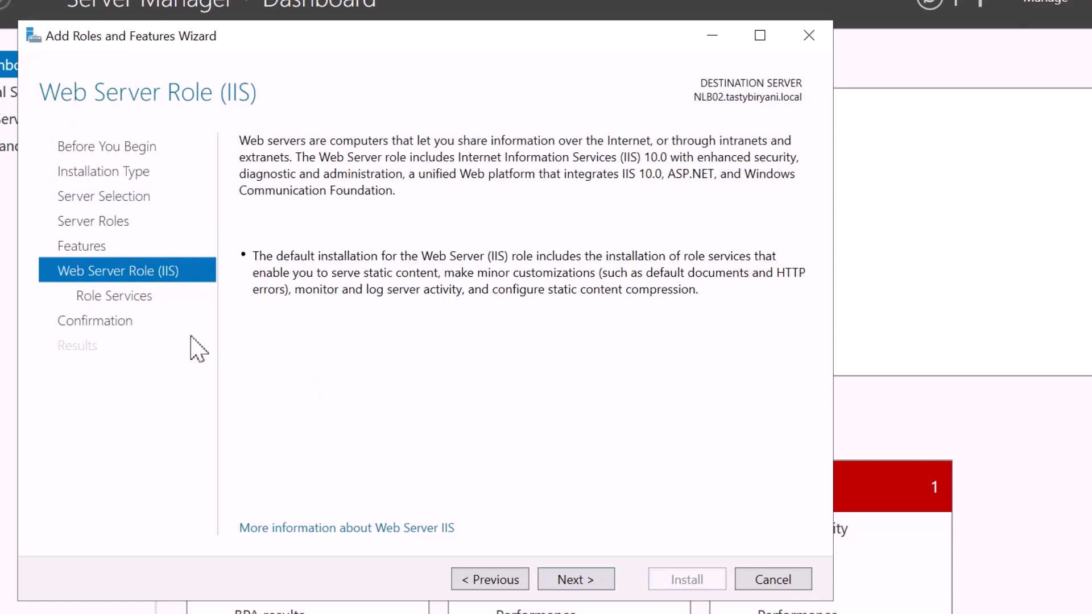
# Keep the default IIS role services and install the selected roles and features on NLB02
pyautogui.click(597, 589)
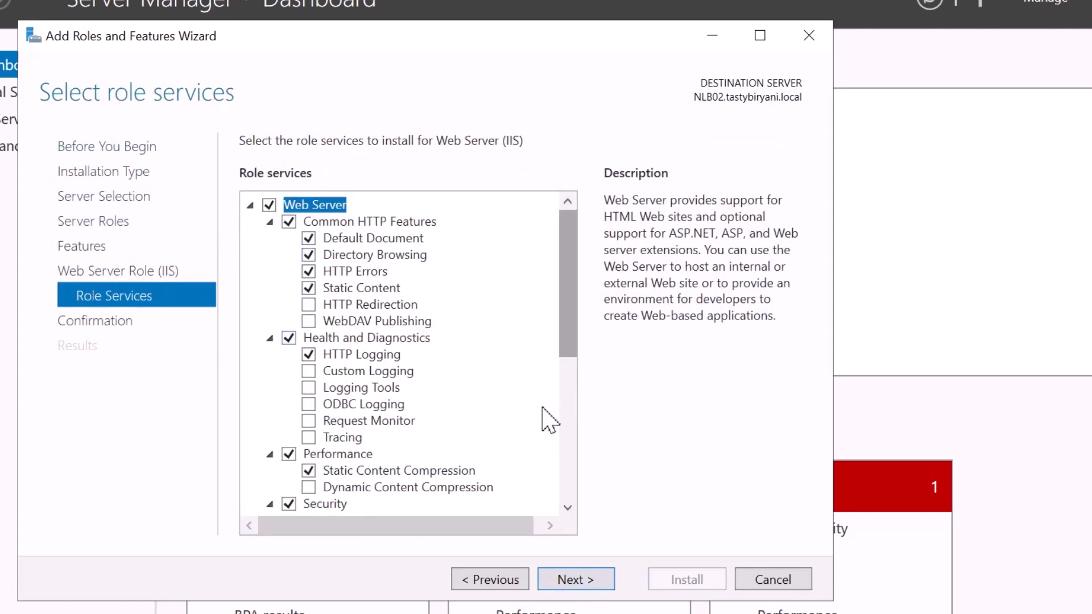
pyautogui.click(598, 580)
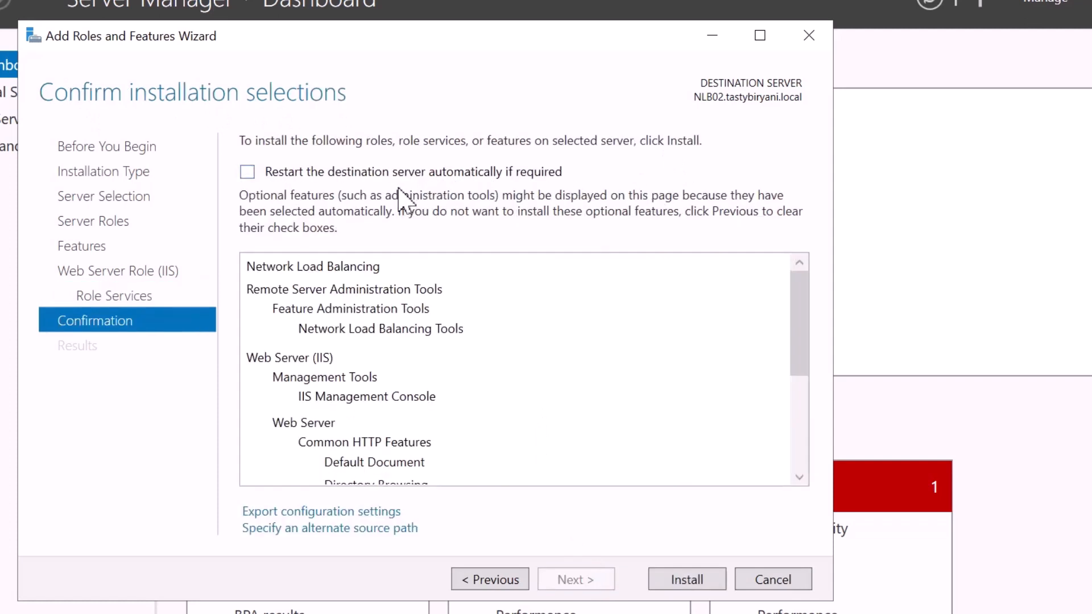
pyautogui.scroll(-3, 449, 345)
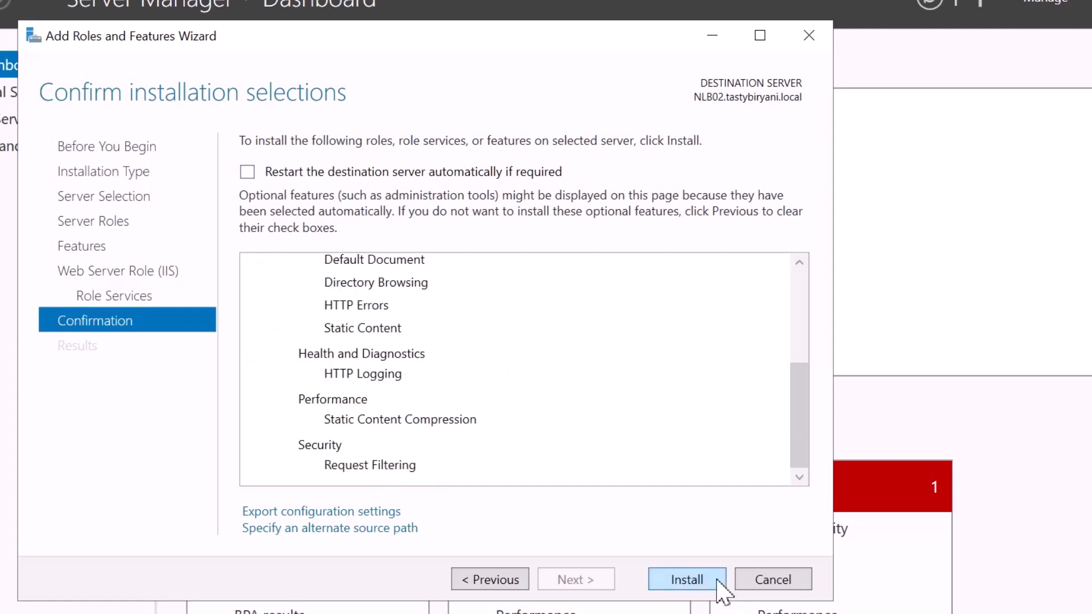
pyautogui.click(687, 580)
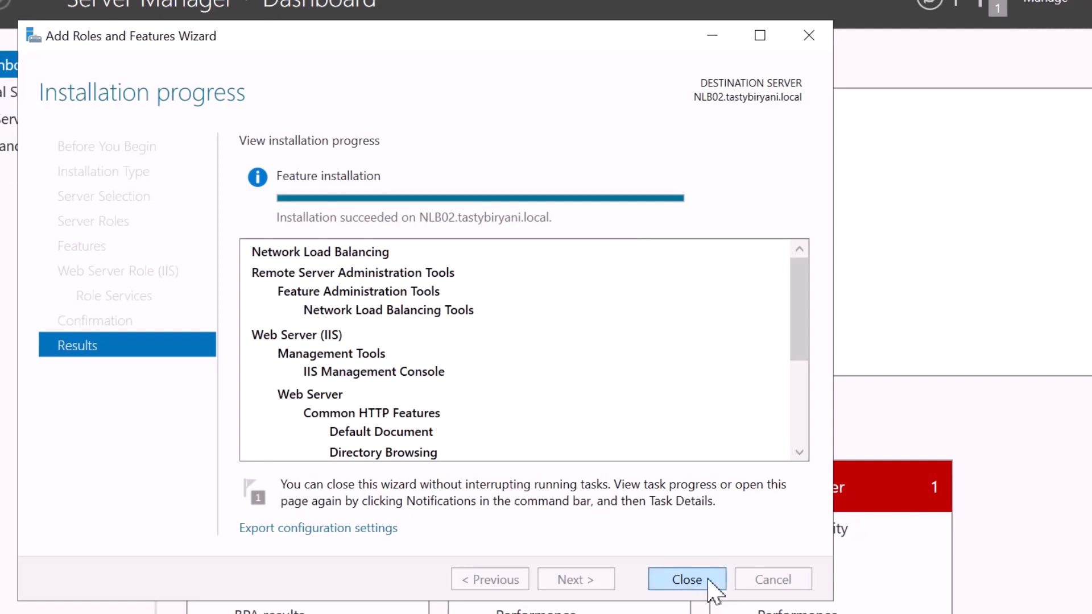
pyautogui.click(686, 580)
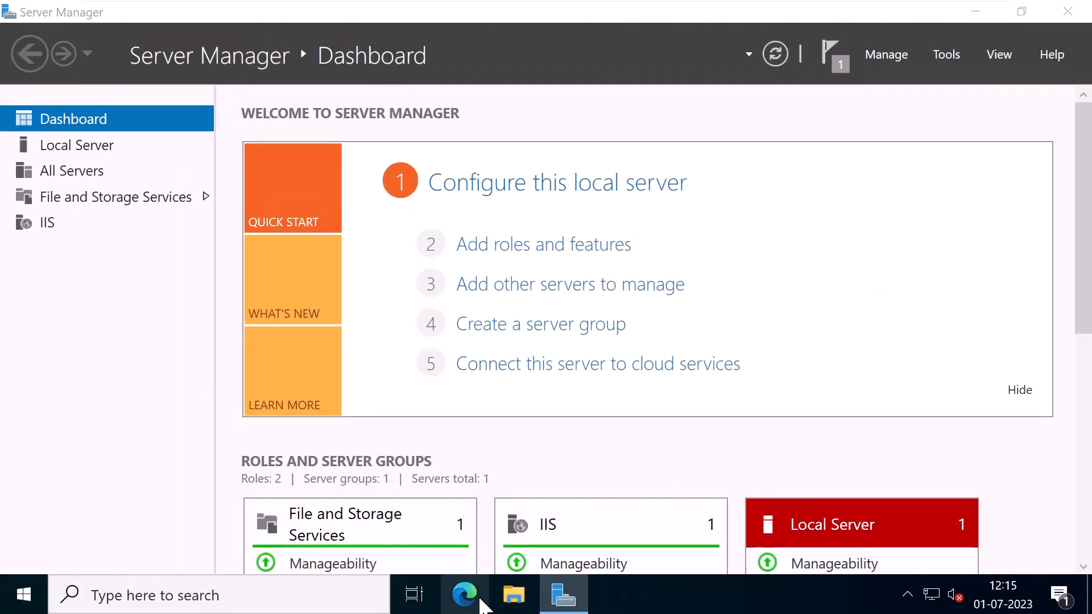
pyautogui.click(481, 600)
pyautogui.click(327, 56)
pyautogui.write('http')
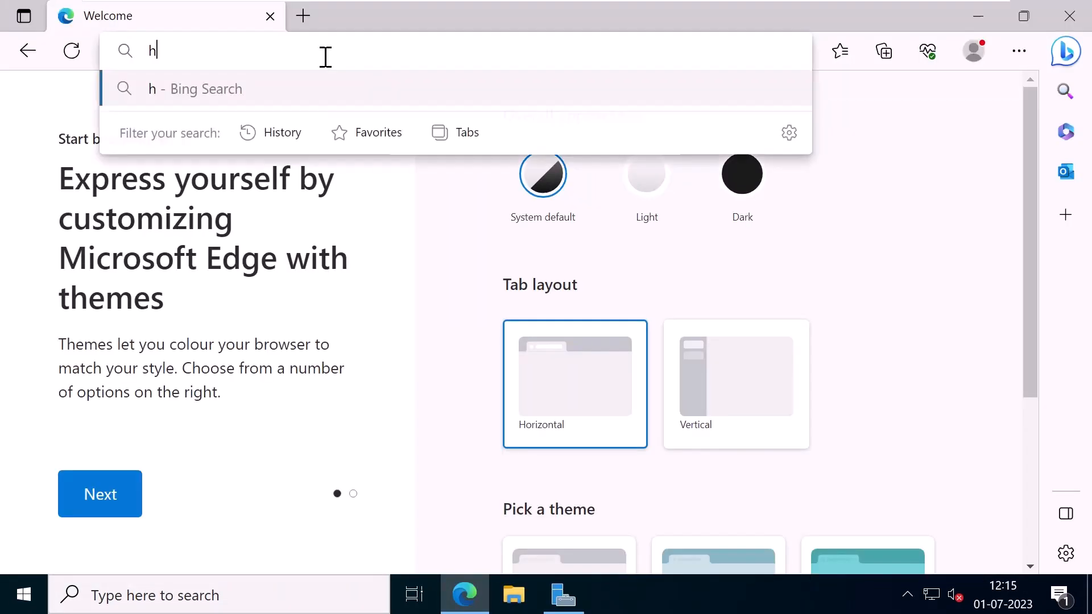
pyautogui.write('://')
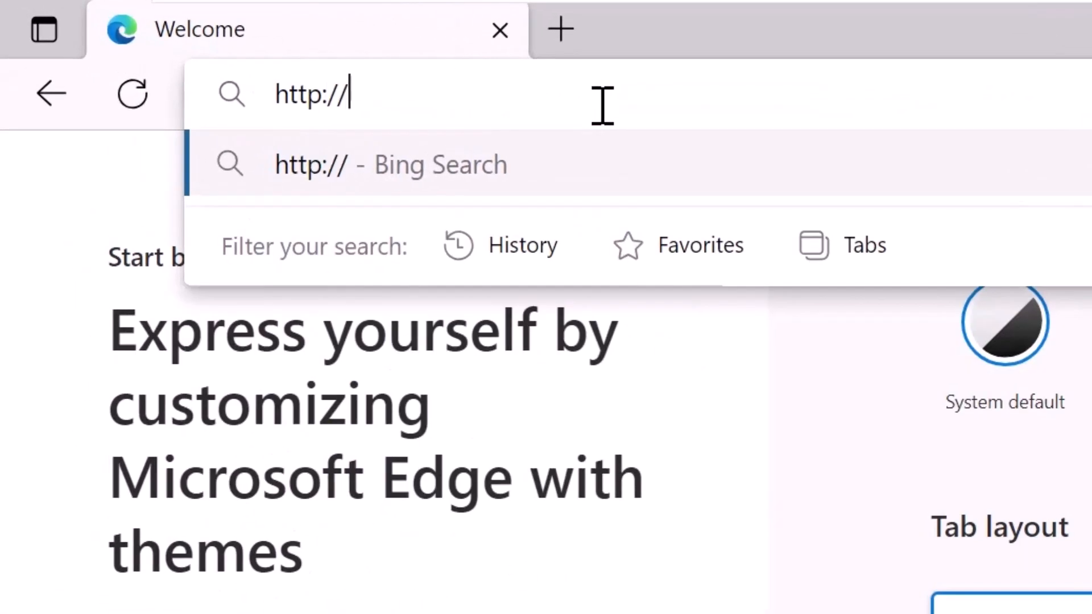
pyautogui.write('local')
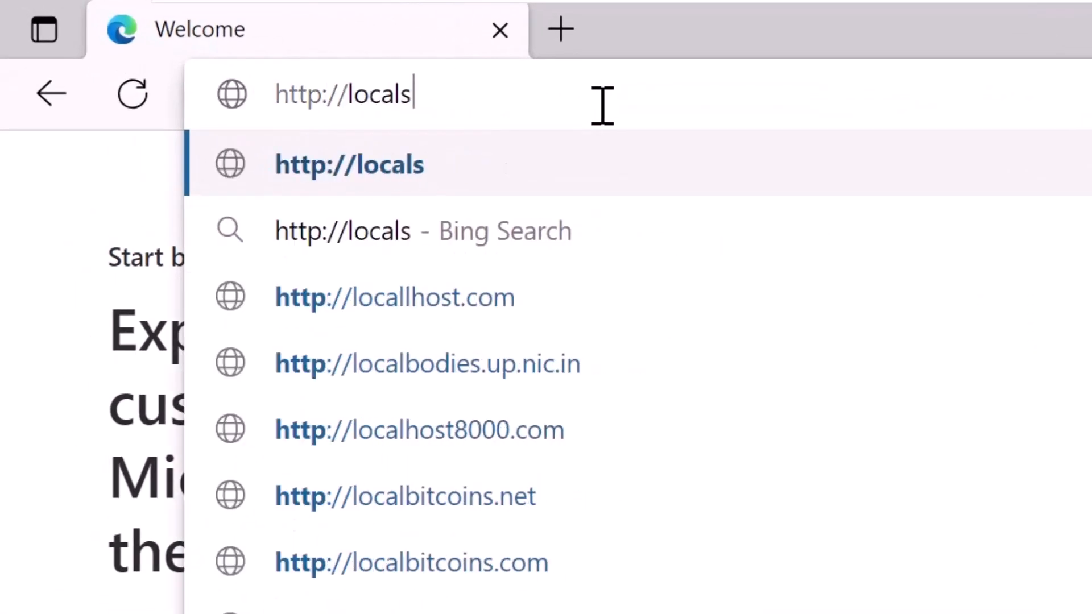
pyautogui.write('host')
pyautogui.press('Return')
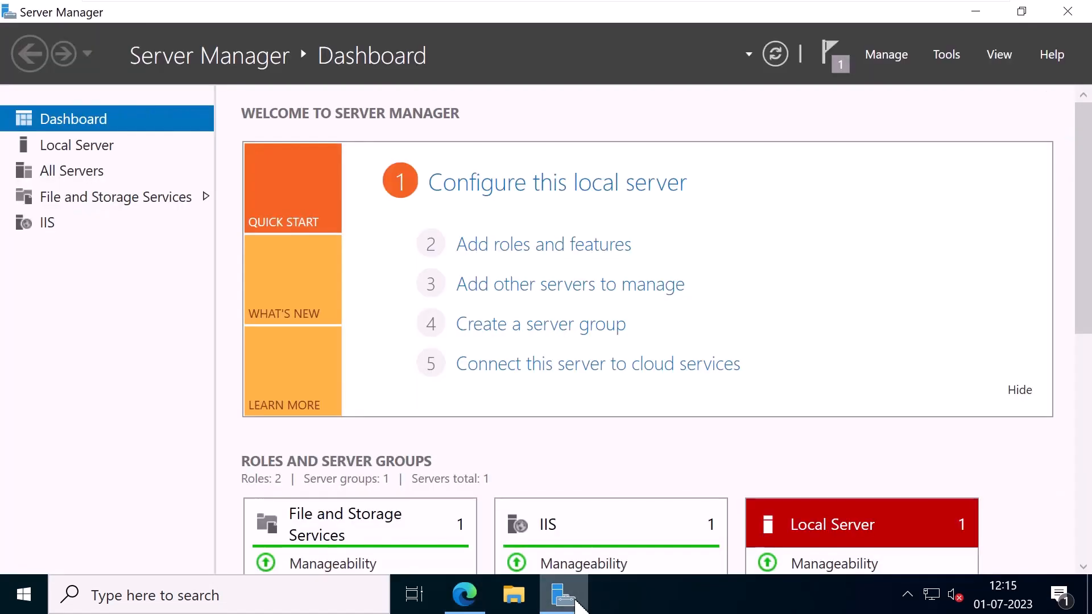
# Open Internet Information Services (IIS) Manager on NLB01 and explore the content folder of its Default Web Site
pyautogui.click(947, 56)
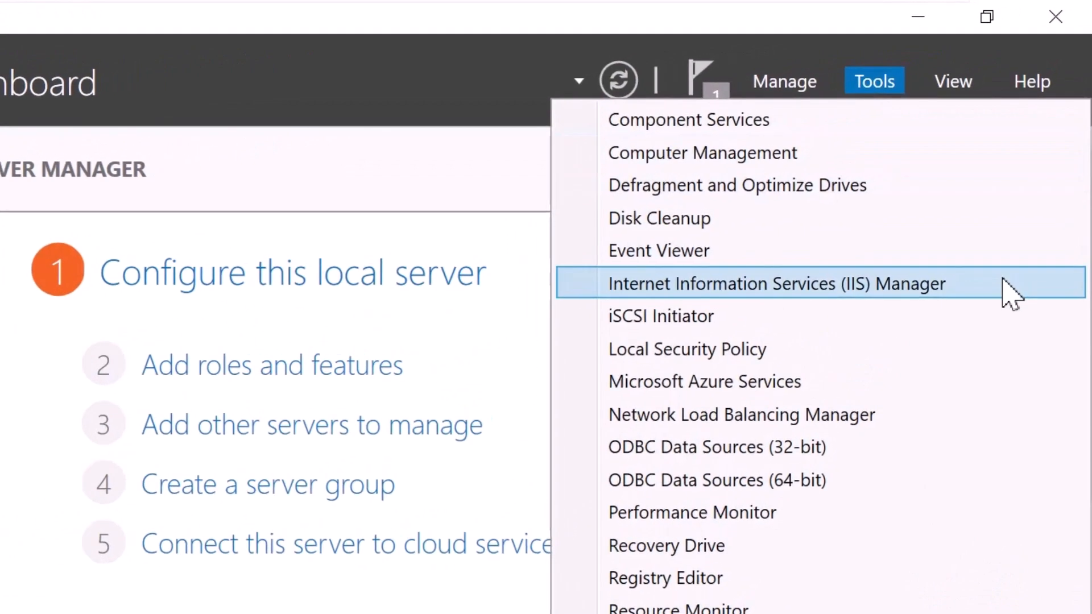
pyautogui.click(1000, 293)
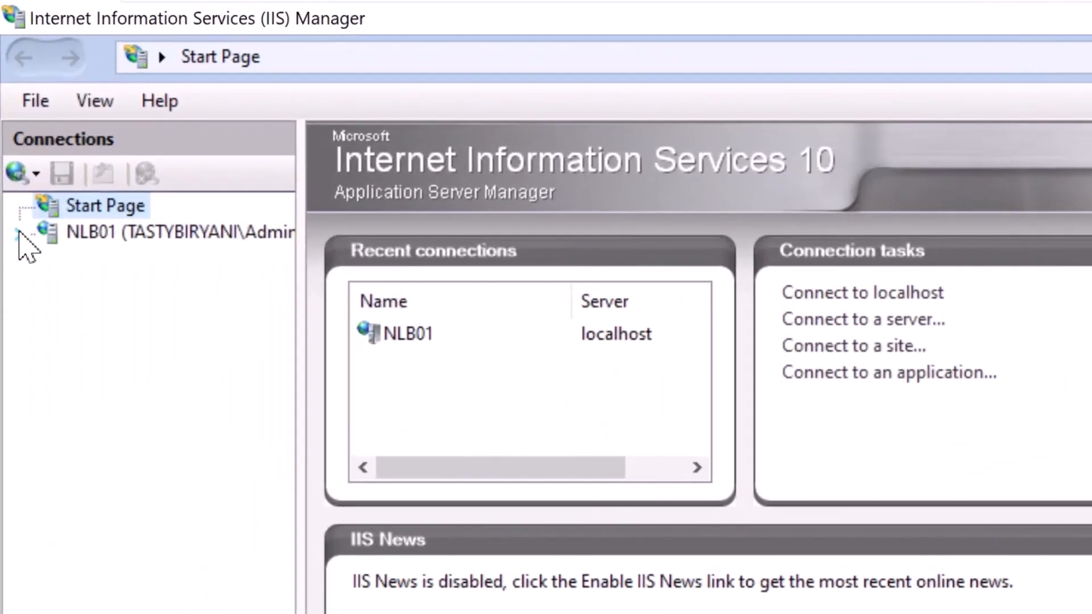
pyautogui.click(19, 233)
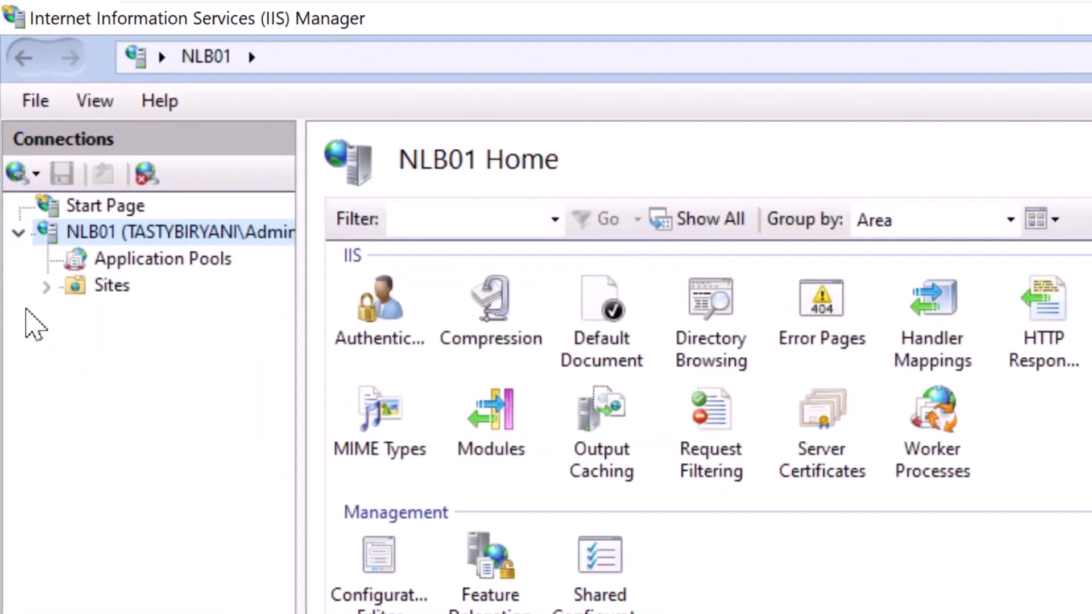
pyautogui.click(46, 286)
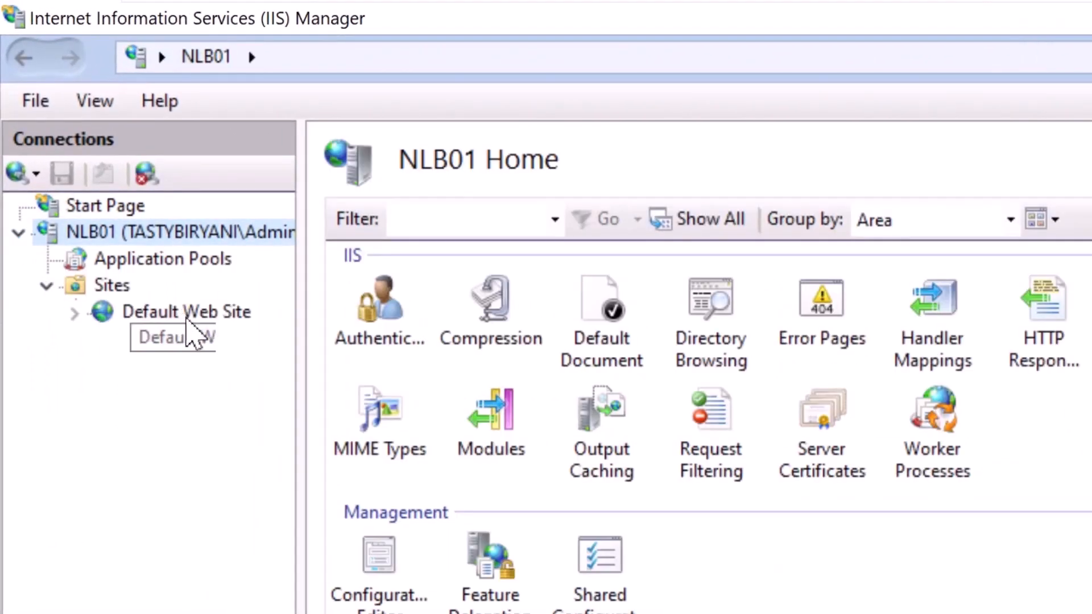
pyautogui.click(179, 310)
pyautogui.rightClick(181, 315)
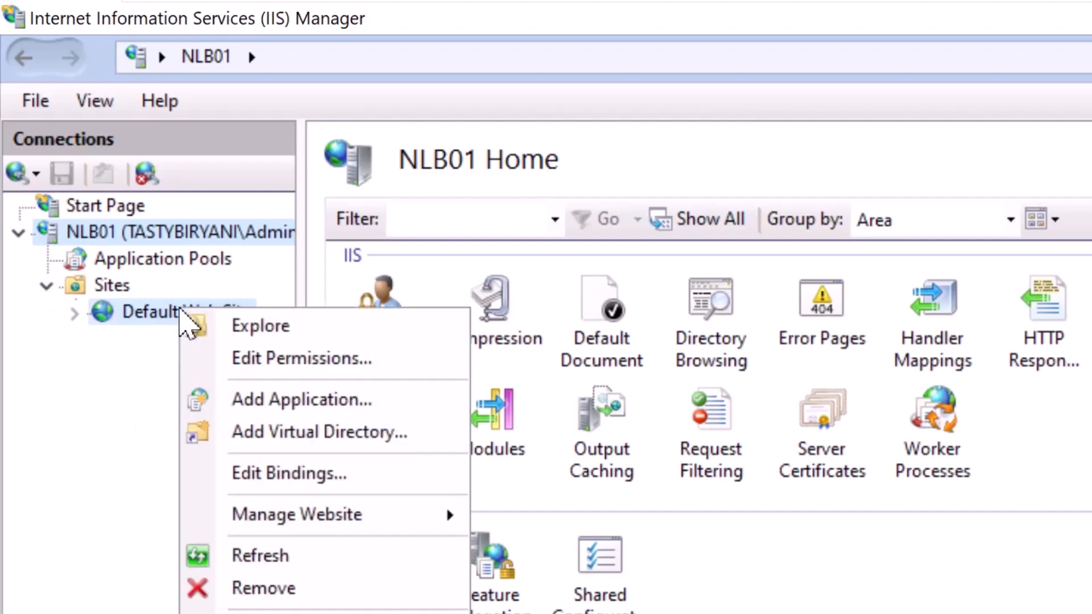
pyautogui.click(357, 330)
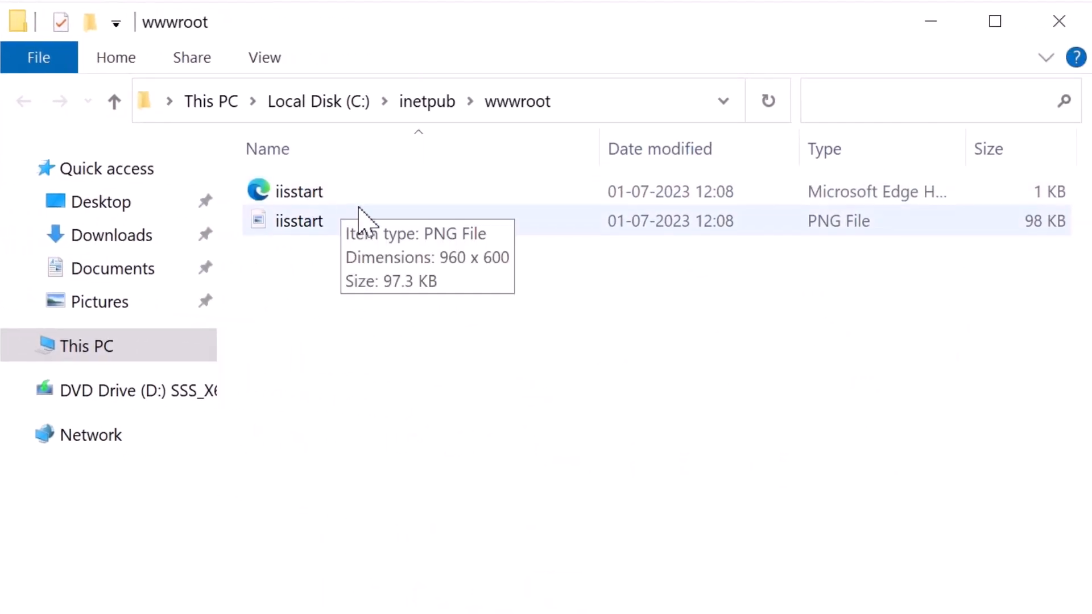
# Open the iisstart HTML file from the wwwroot folder with Notepad
pyautogui.rightClick(324, 195)
pyautogui.click(273, 203)
pyautogui.rightClick(273, 204)
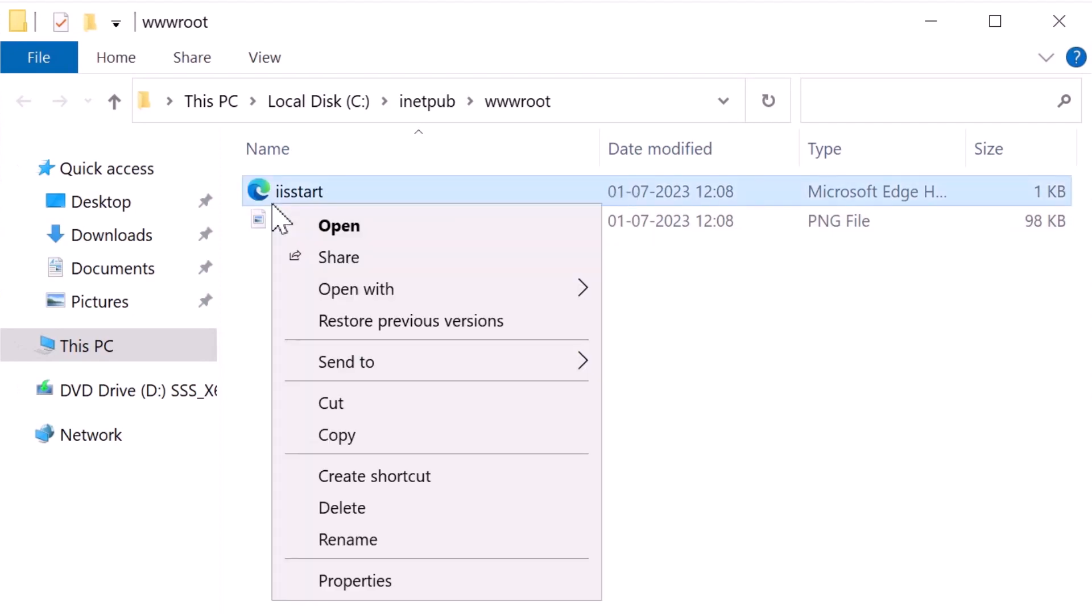
pyautogui.moveTo(409, 289)
pyautogui.click(703, 362)
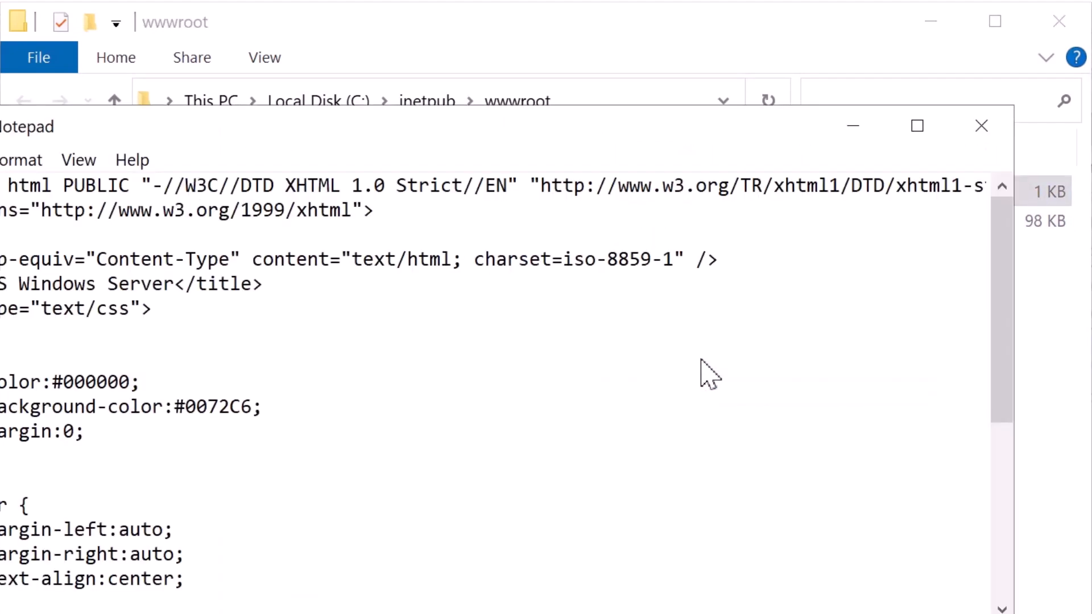
# Replace all iisstart code with an HTML page titled "IIS Webserver", headed "Welcome to this IIS Webserver", with a paragraph giving the hostname NLB01
pyautogui.hotkey('ctrl', 'a')
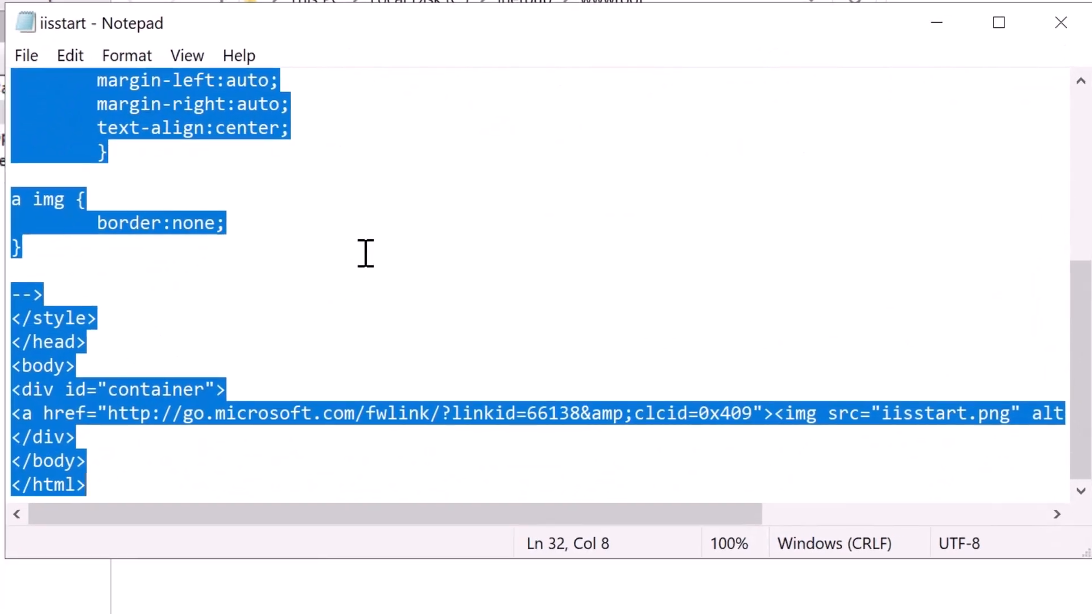
pyautogui.press('BackSpace')
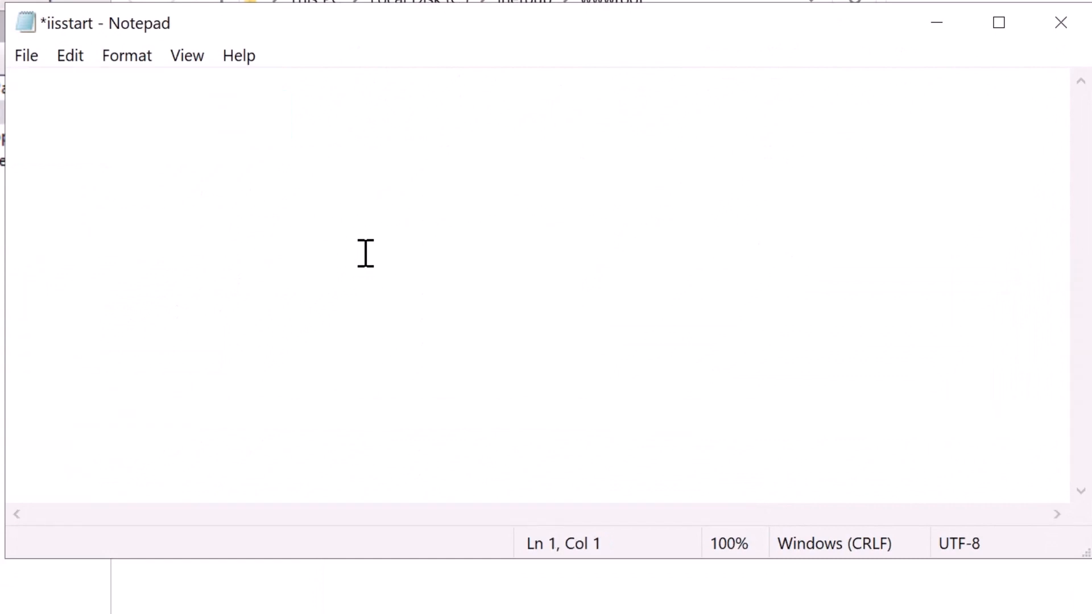
pyautogui.write('<')
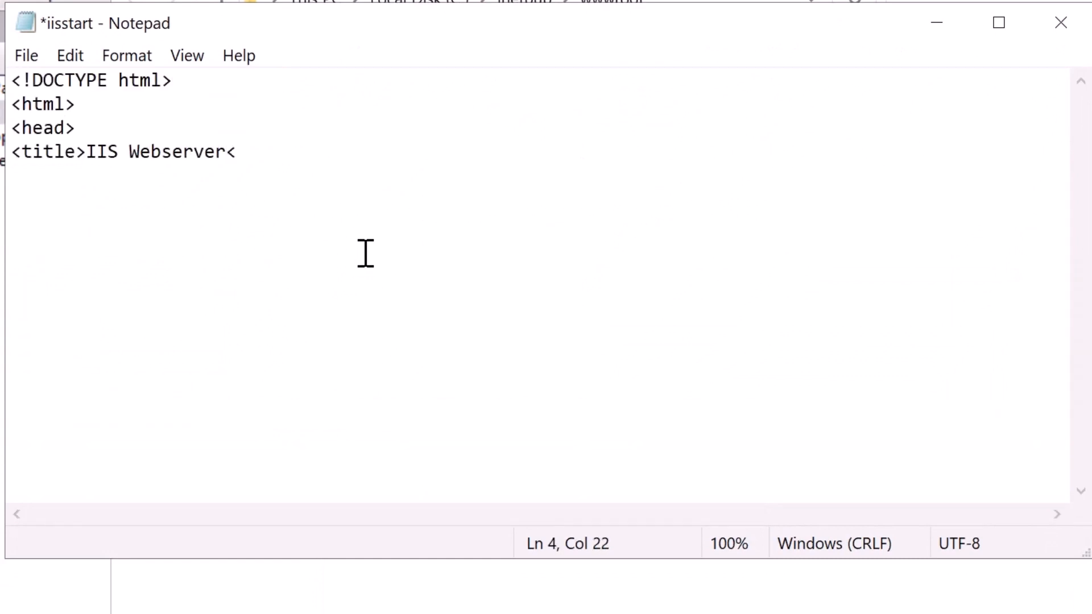
pyautogui.write('!DOCTYPE html> <html> <head> <title>IIS Webserver</title> </head> <body> <h1>Welcome to this IIS Webserver</h1> <p>This page is hosted on the webserver with the hostname: NLB01</p> </body> </html>')
pyautogui.moveTo(151, 302); pyautogui.dragTo(4, 47)
pyautogui.moveTo(91, 154); pyautogui.dragTo(203, 154)
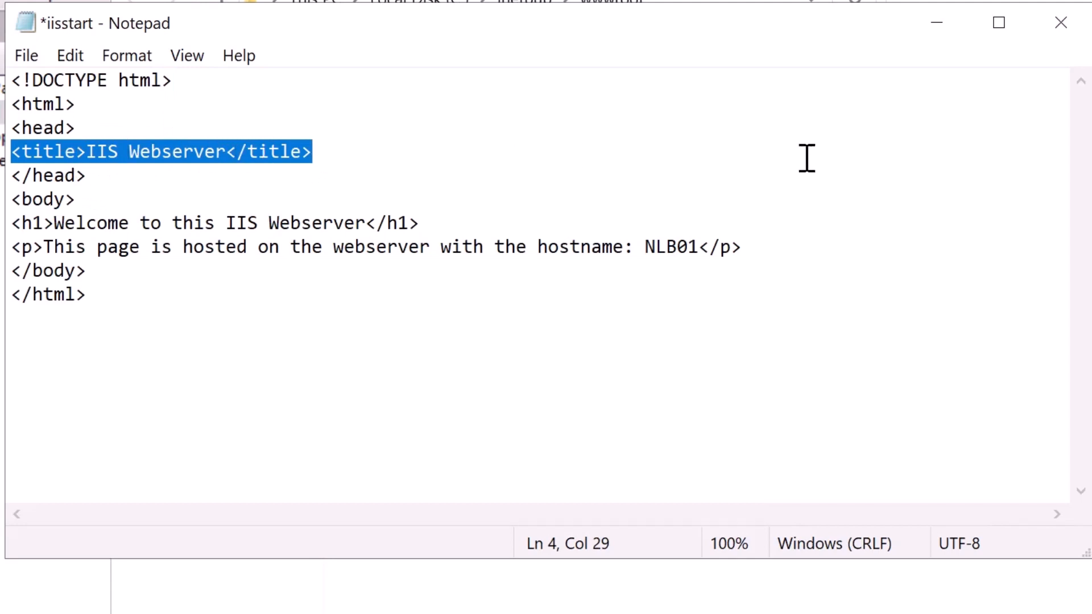
pyautogui.moveTo(14, 223); pyautogui.dragTo(398, 225)
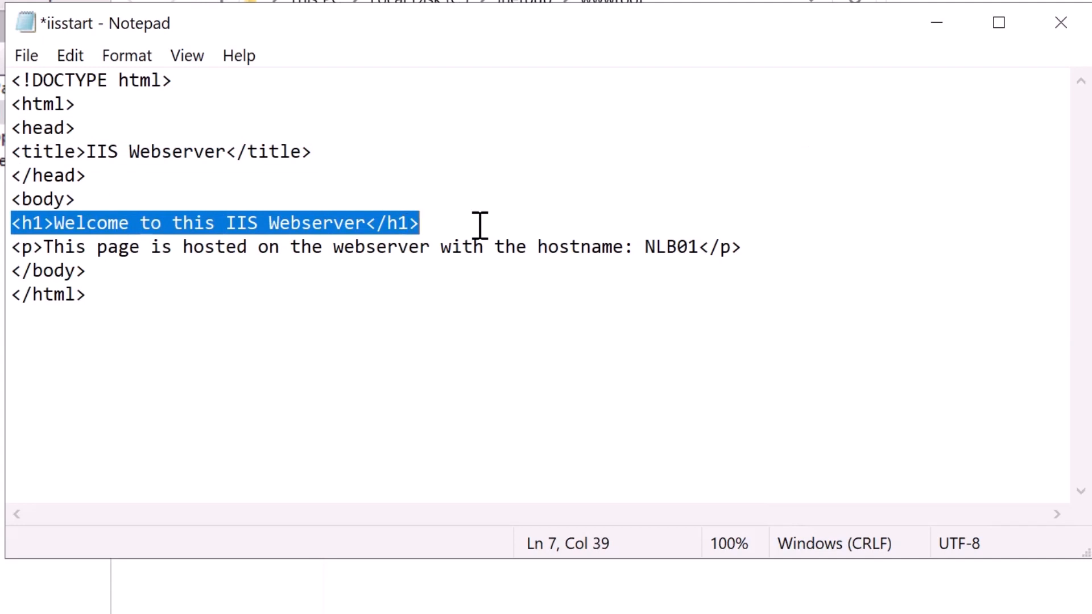
pyautogui.moveTo(15, 248); pyautogui.dragTo(770, 243)
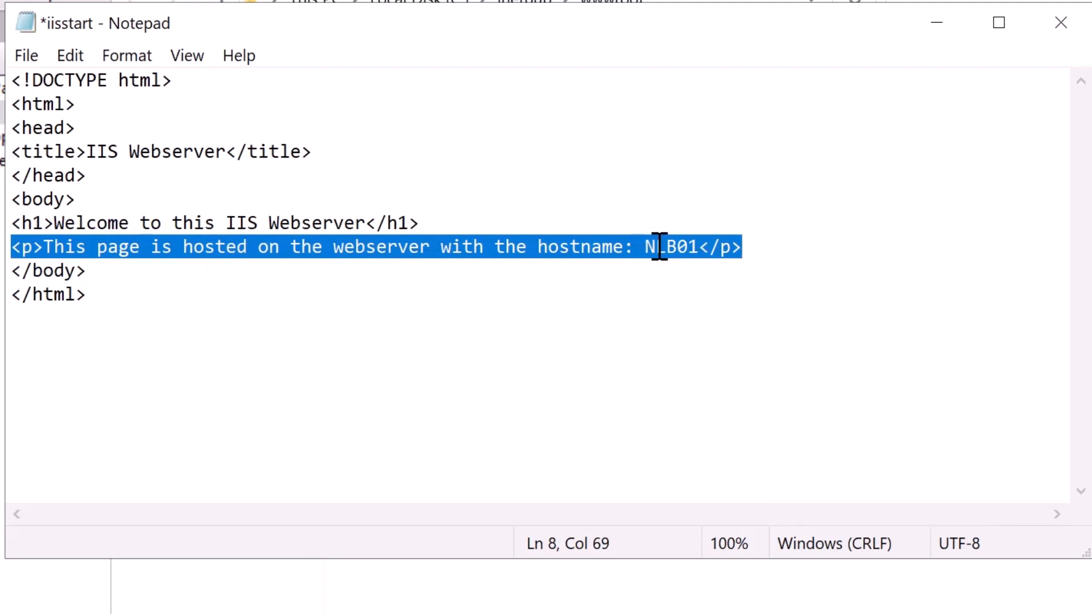
# Save the edited iisstart file, exit Notepad and return to IIS Manager
pyautogui.click(28, 55)
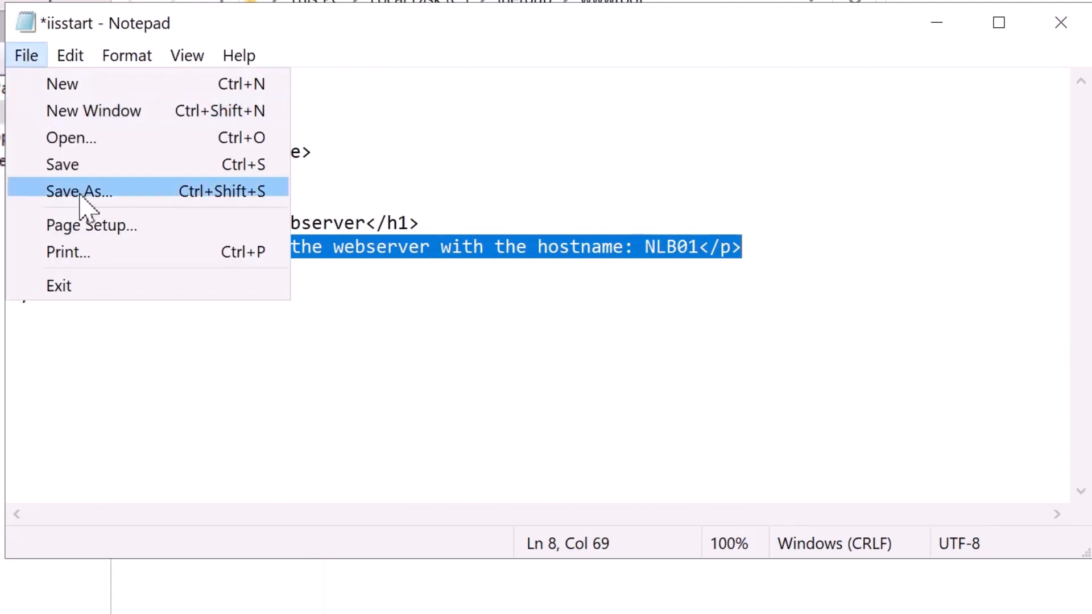
pyautogui.click(84, 165)
pyautogui.click(28, 55)
pyautogui.click(112, 289)
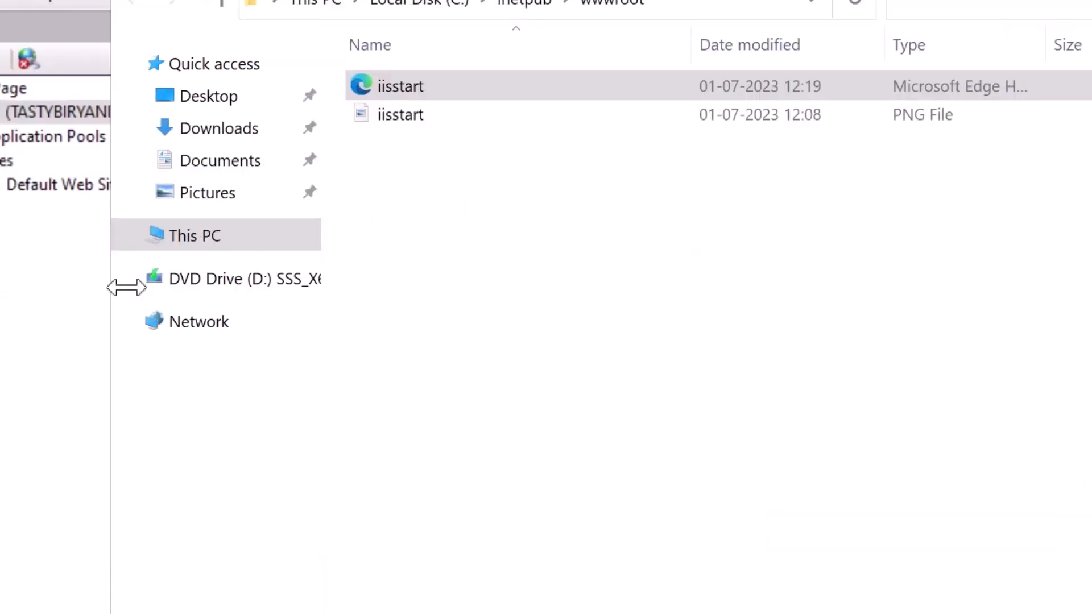
pyautogui.click(8, 342)
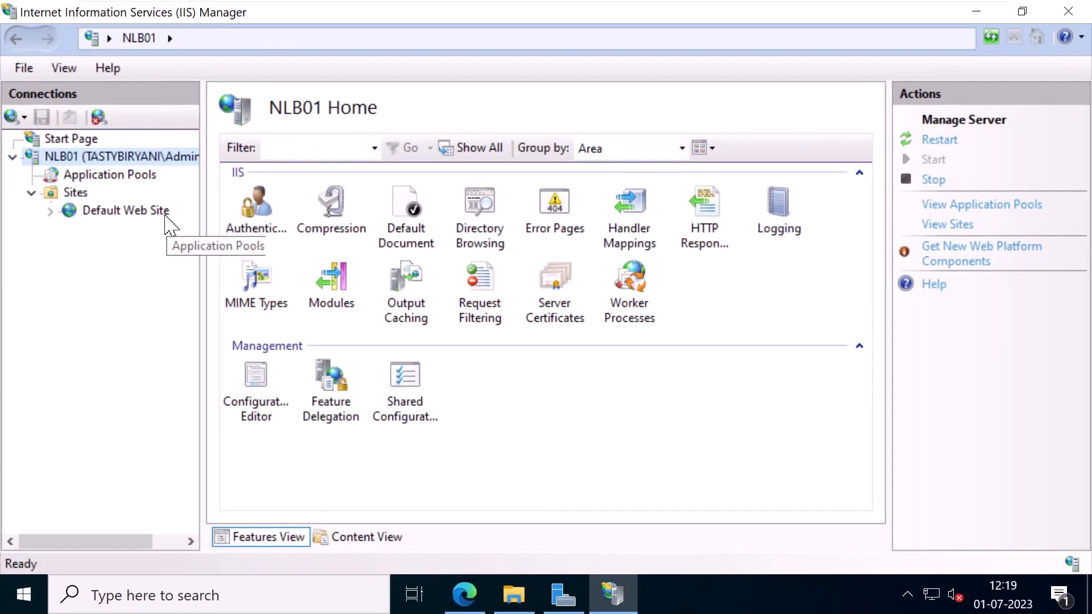
# Restart the Default Web Site on NLB01
pyautogui.rightClick(160, 214)
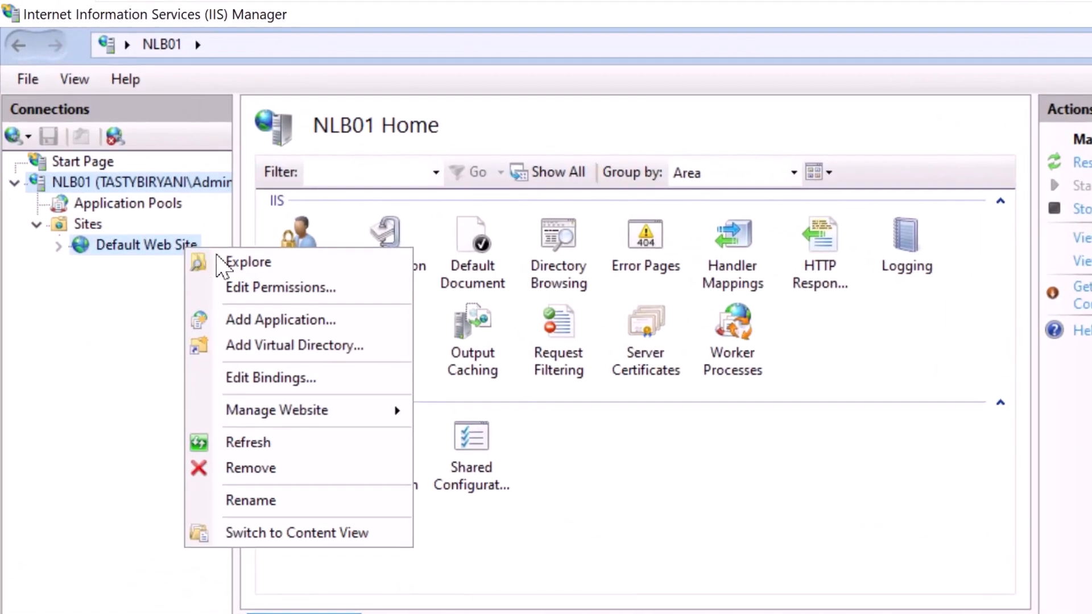
pyautogui.moveTo(342, 419)
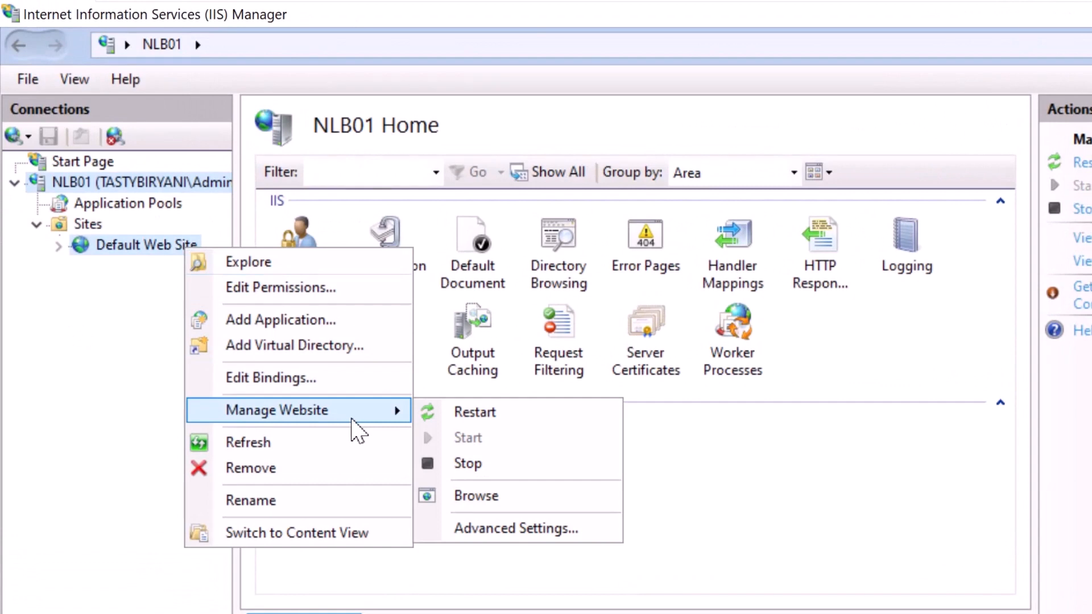
pyautogui.click(547, 420)
# Reload the localhost page in Microsoft Edge and check its heading and the hostname line
pyautogui.click(465, 597)
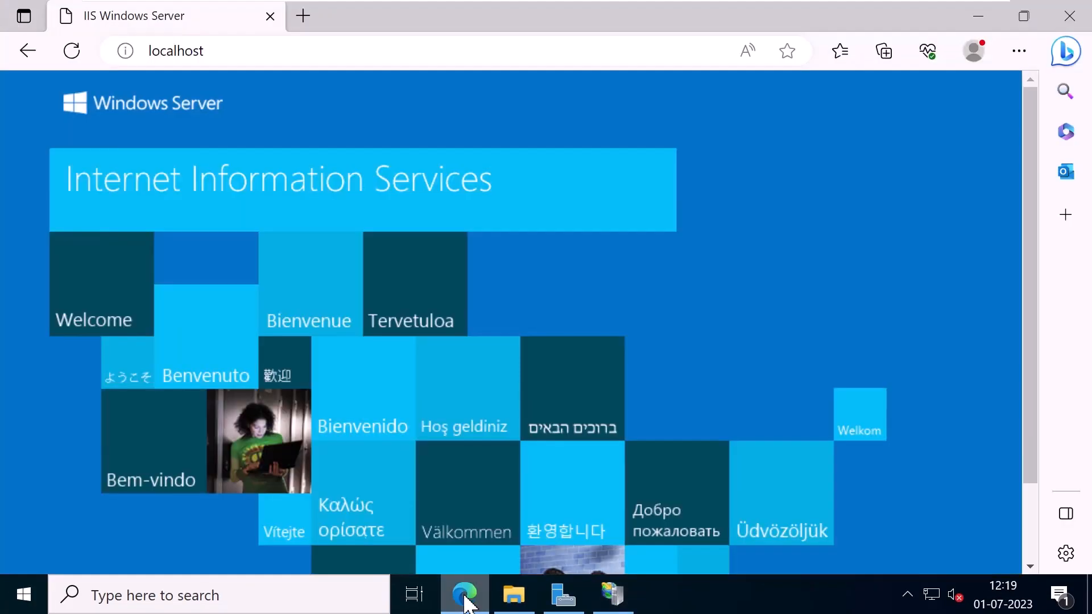
pyautogui.click(71, 53)
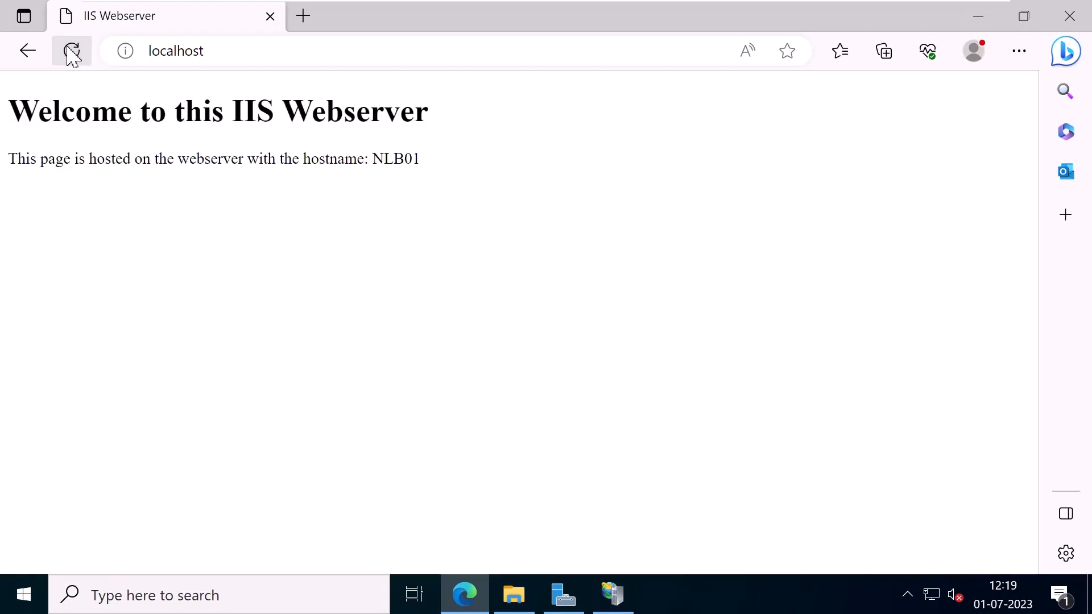
pyautogui.moveTo(10, 113); pyautogui.dragTo(452, 120)
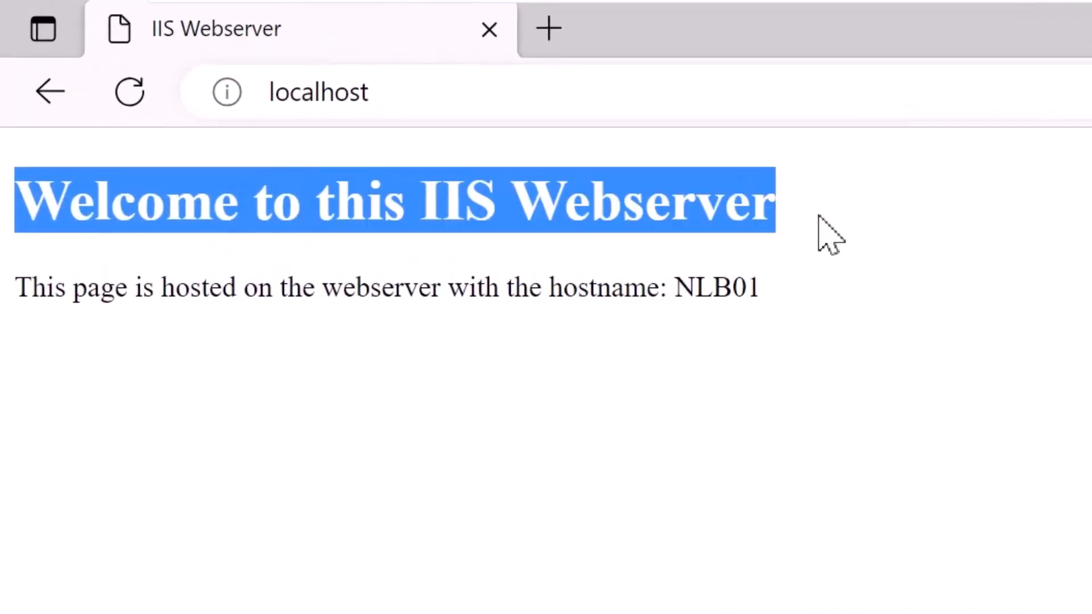
pyautogui.tripleClick(68, 285)
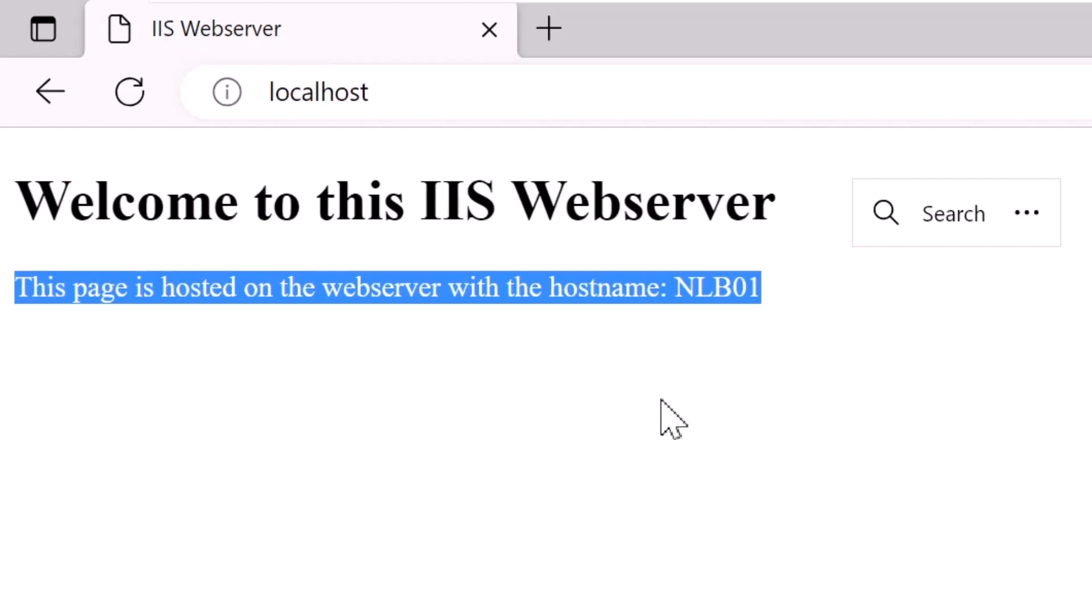
# Switch to the NLB02 virtual machine and open Internet Information Services (IIS) Manager in a maximized window
pyautogui.click(768, 17)
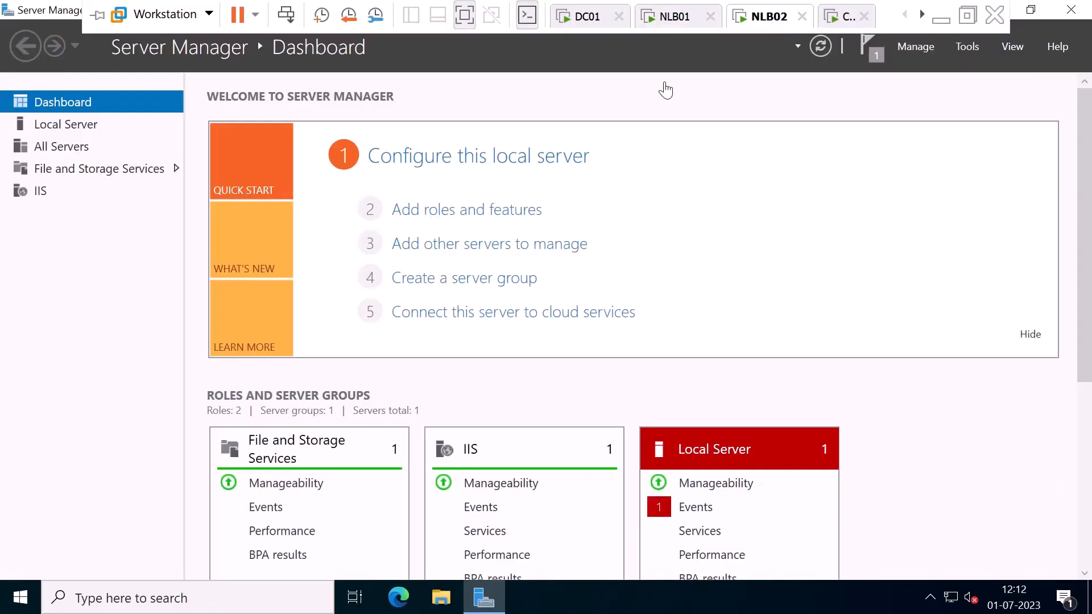
pyautogui.click(977, 52)
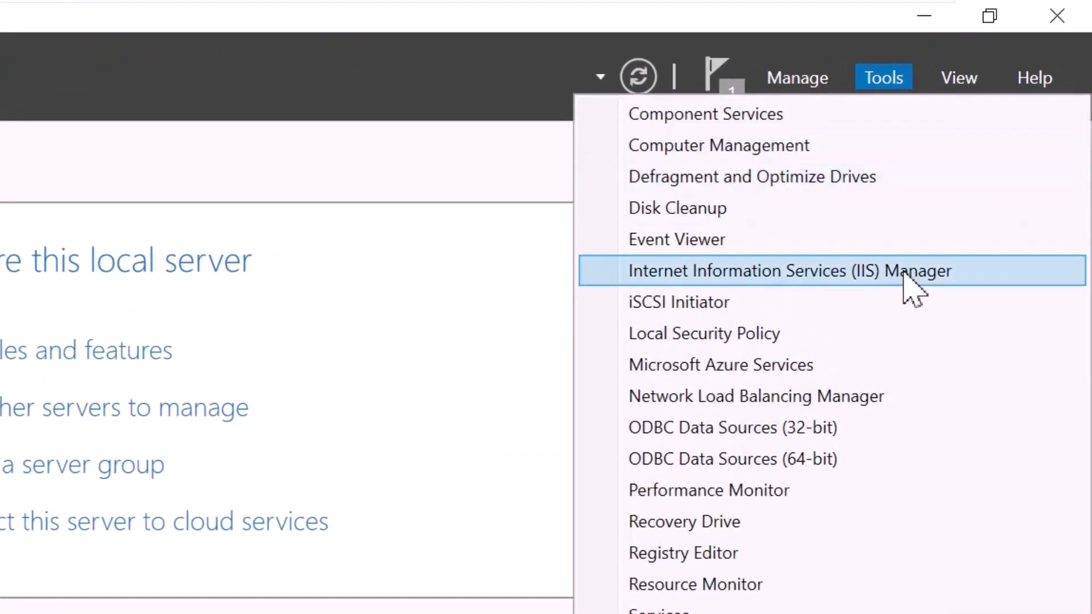
pyautogui.click(994, 285)
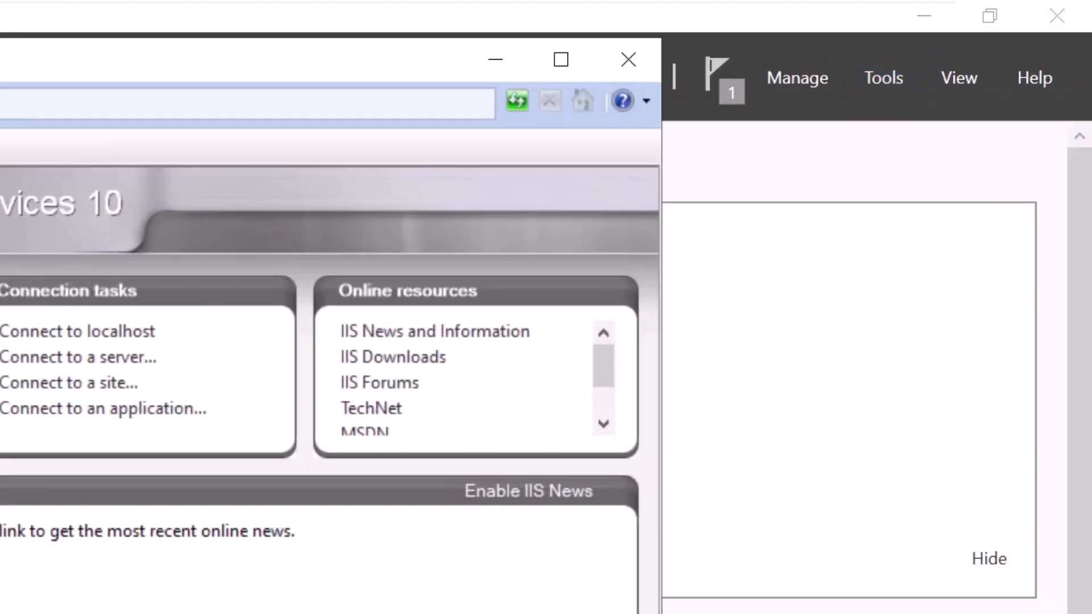
pyautogui.doubleClick(200, 42)
# Expand the NLB02 server's Sites and explore the content folder of its Default Web Site
pyautogui.click(11, 135)
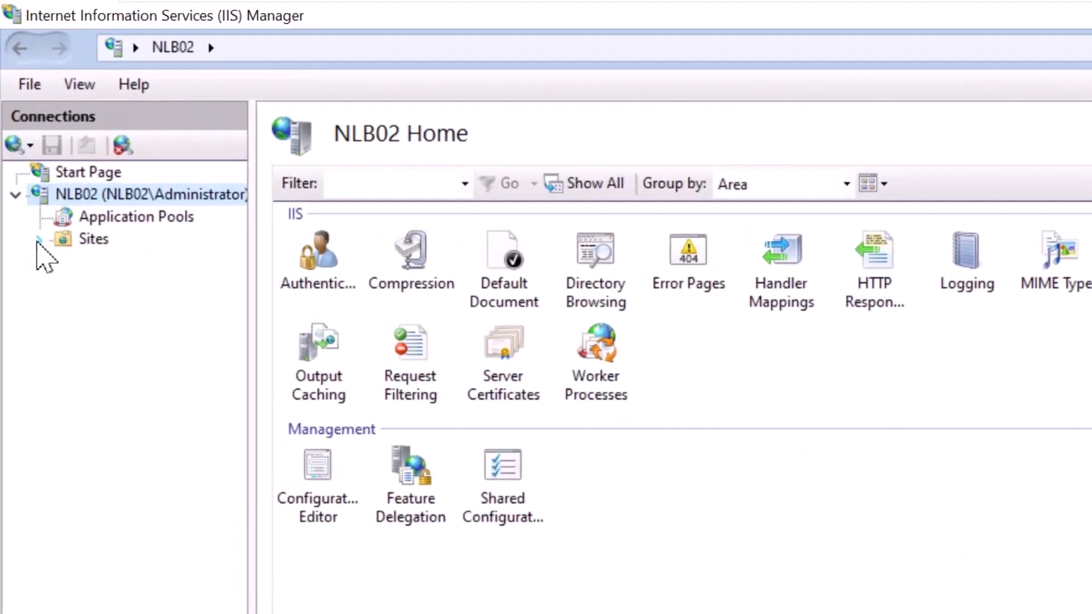
pyautogui.click(41, 249)
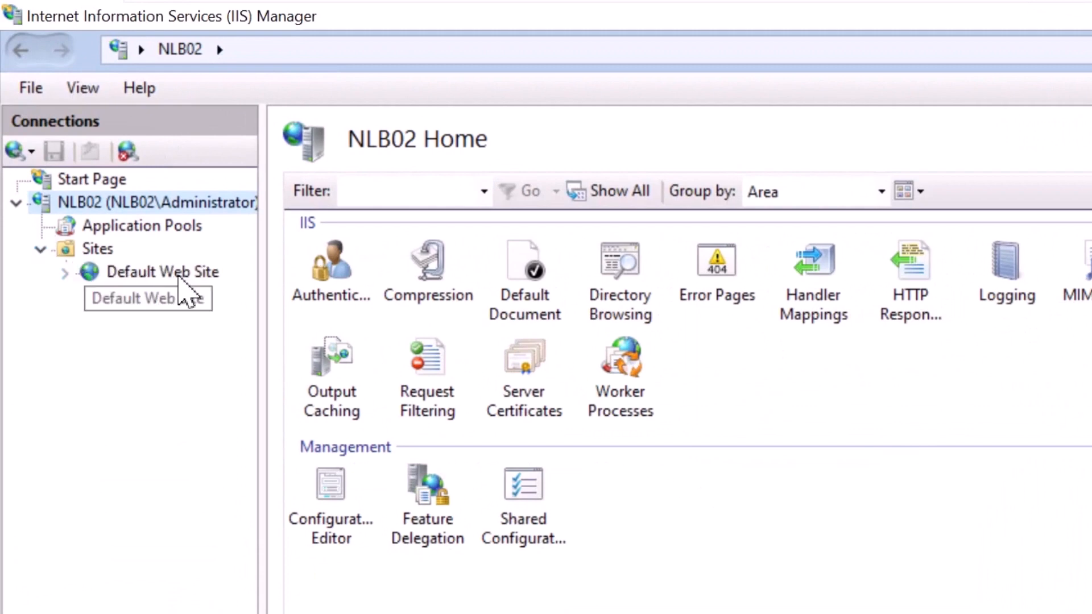
pyautogui.click(178, 277)
pyautogui.rightClick(179, 277)
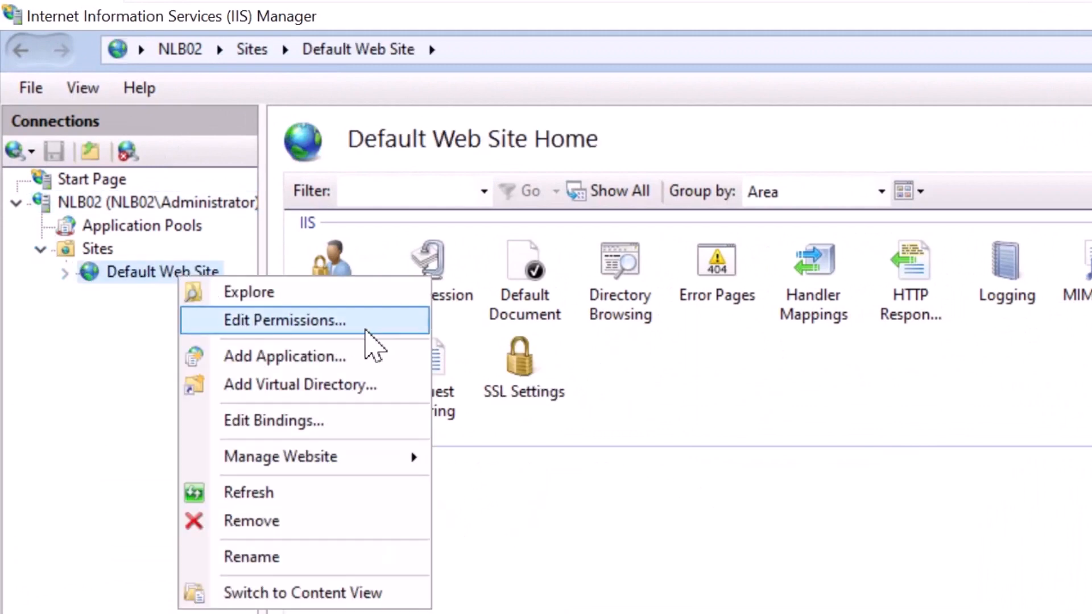
pyautogui.click(392, 299)
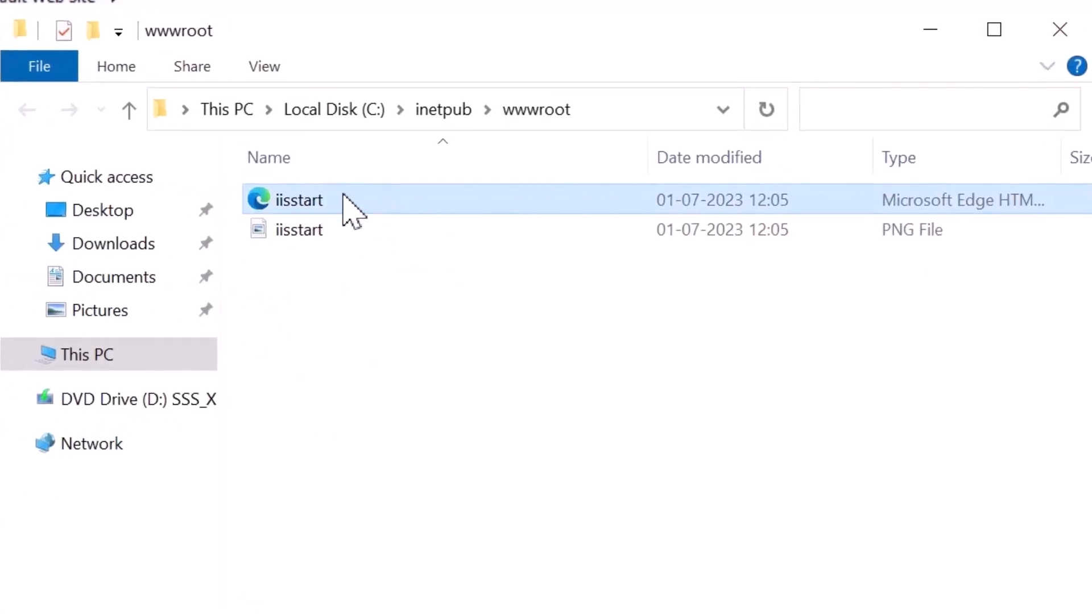
# Replace the iisstart HTML file's code in Notepad with a page titled "IIS Webserver", headed "Welcome to the IIS Webserver" and giving the hostname NLB02
pyautogui.rightClick(344, 195)
pyautogui.moveTo(480, 285)
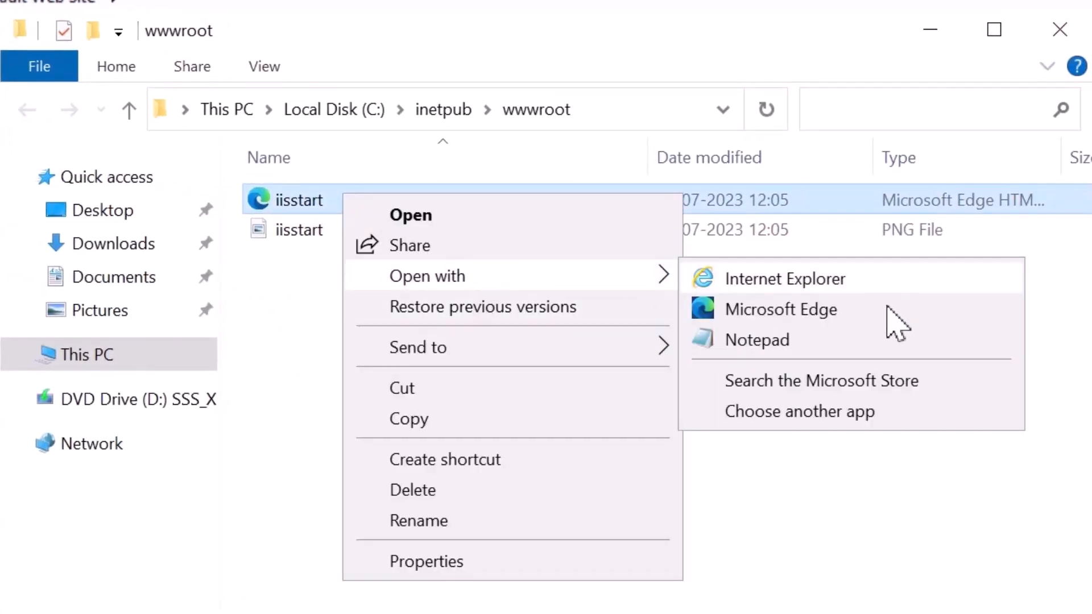
pyautogui.click(874, 340)
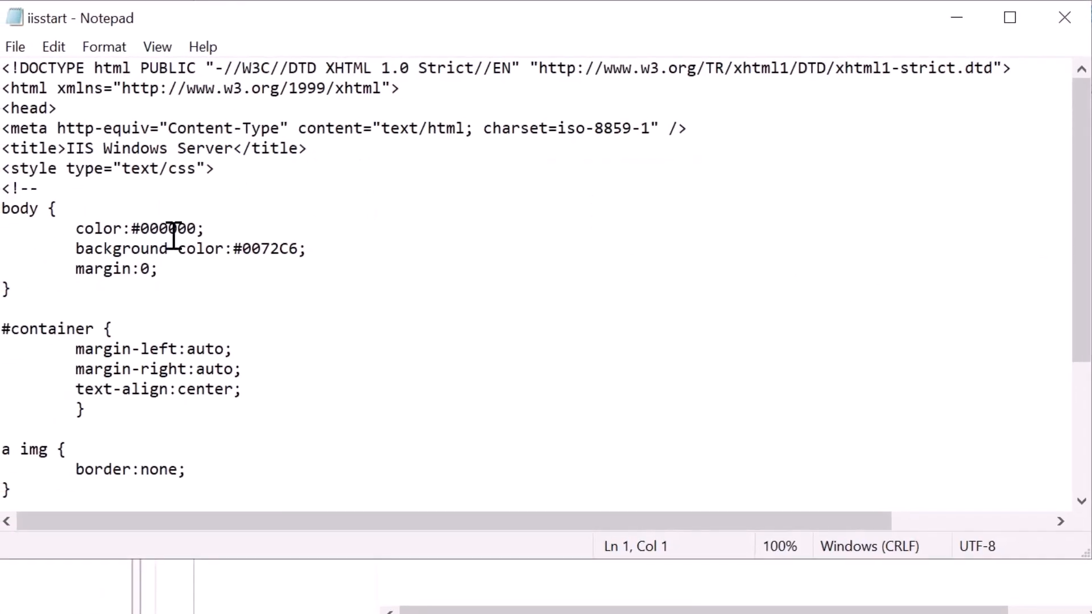
pyautogui.hotkey('ctrl', 'a')
pyautogui.press('Delete')
pyautogui.write('<!DOCTYPE html> <html> <head> <title>IIS Webserver</title> </')
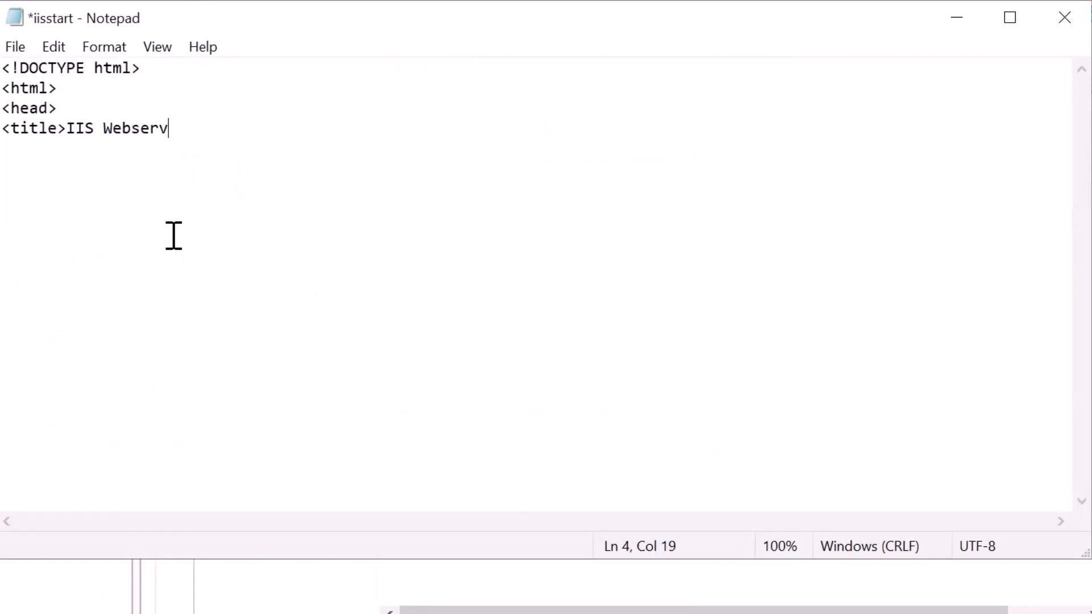
pyautogui.write('head> <body> <h1>Welcome to the IIS Webserver</h1> <p>This page is hosted on the webserver with the hostname: NLB02')
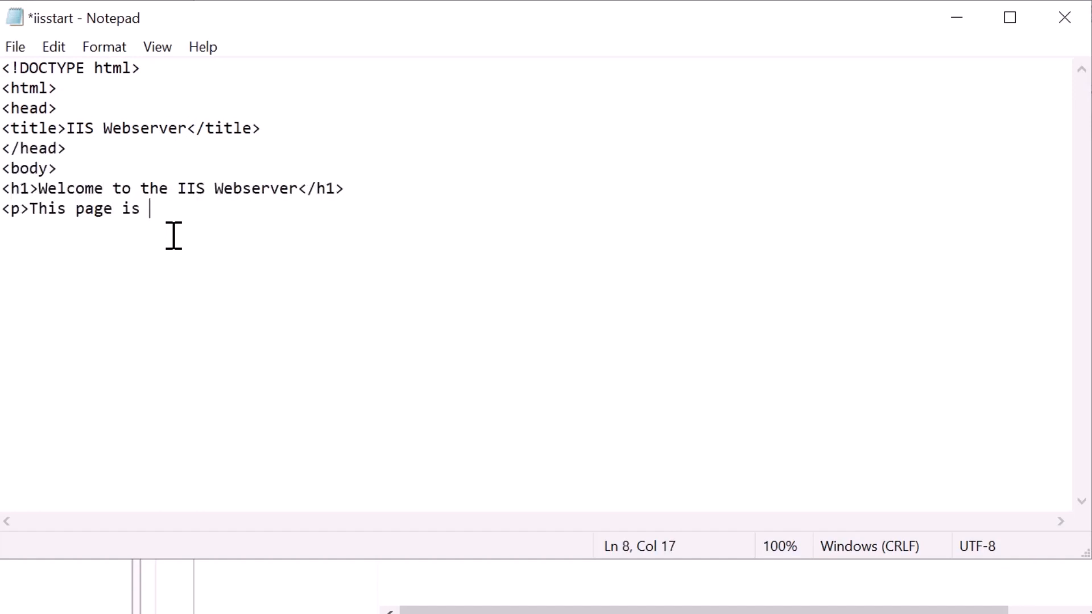
pyautogui.write('</p> </body> </html>')
pyautogui.hotkey('ctrl', 'a')
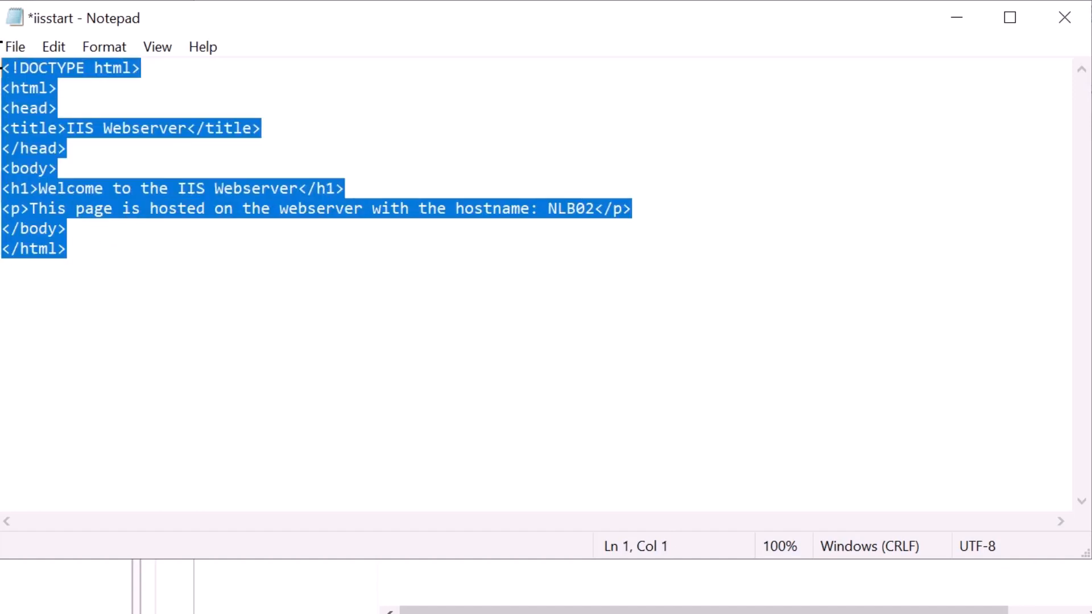
pyautogui.doubleClick(564, 211)
pyautogui.click(563, 270)
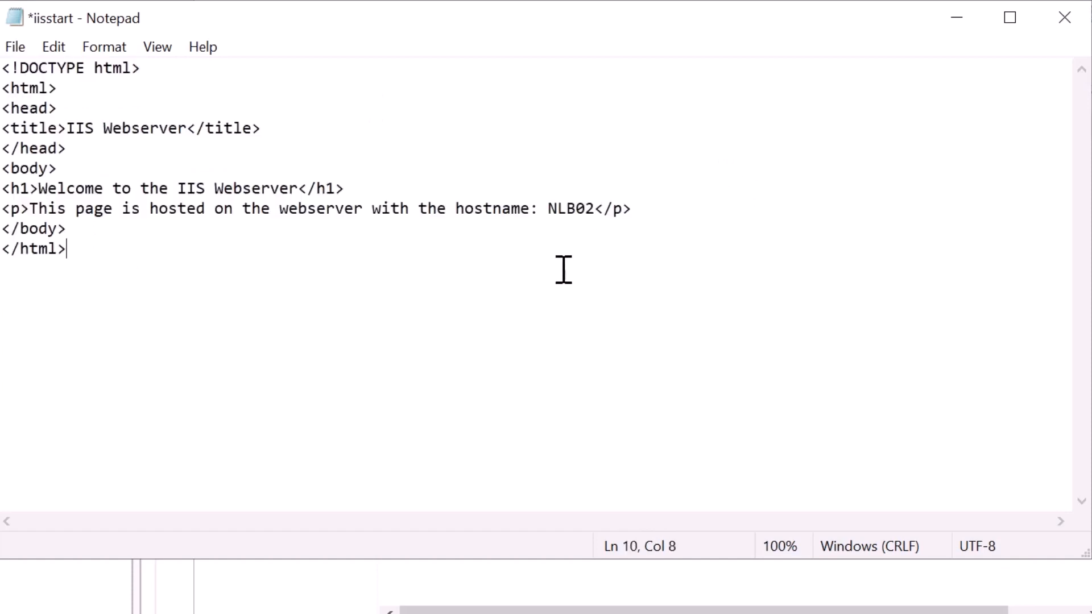
# Save the edited iisstart file and exit Notepad
pyautogui.click(11, 46)
pyautogui.click(53, 161)
pyautogui.click(14, 50)
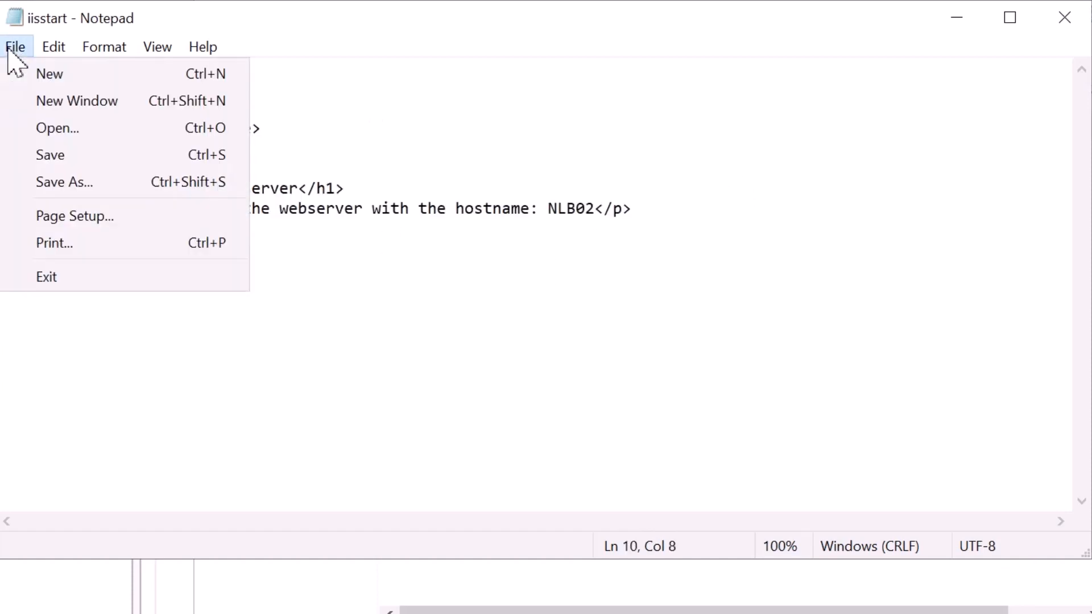
pyautogui.click(62, 276)
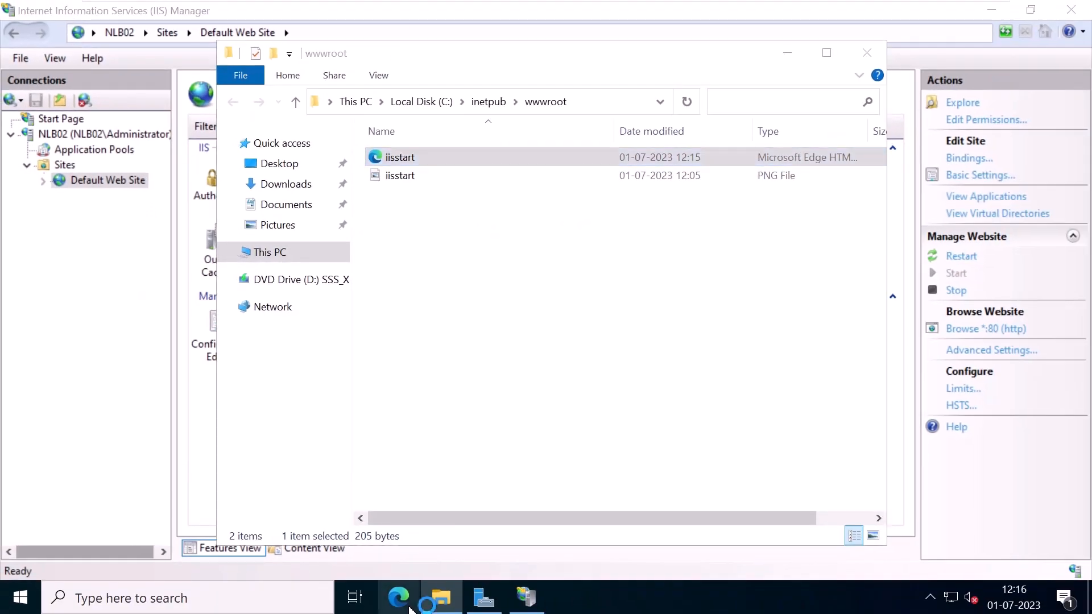
pyautogui.click(409, 607)
pyautogui.click(281, 46)
pyautogui.write('http')
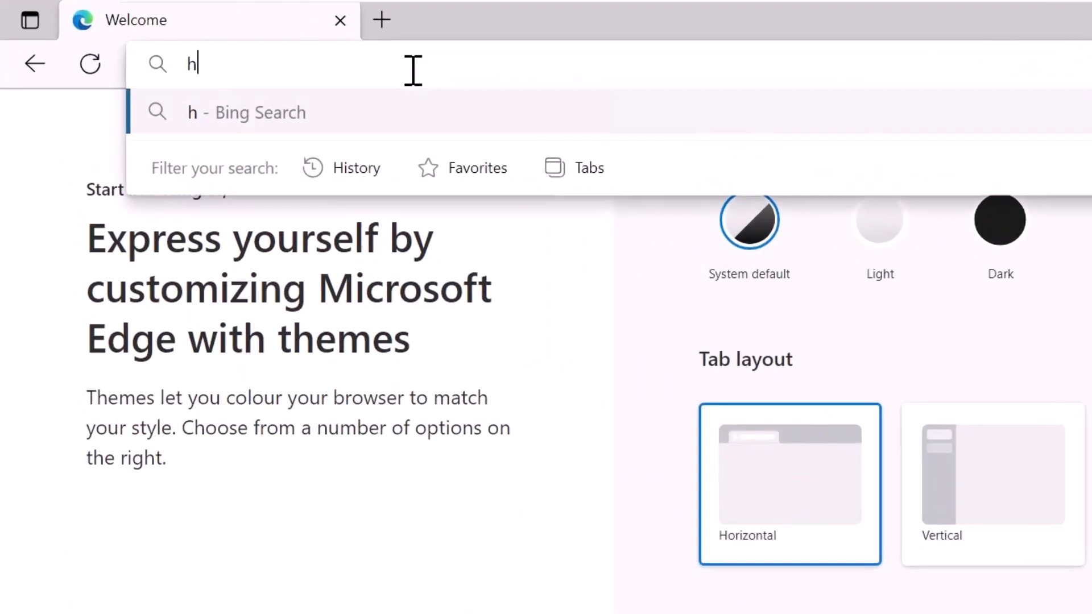
pyautogui.write('://loca')
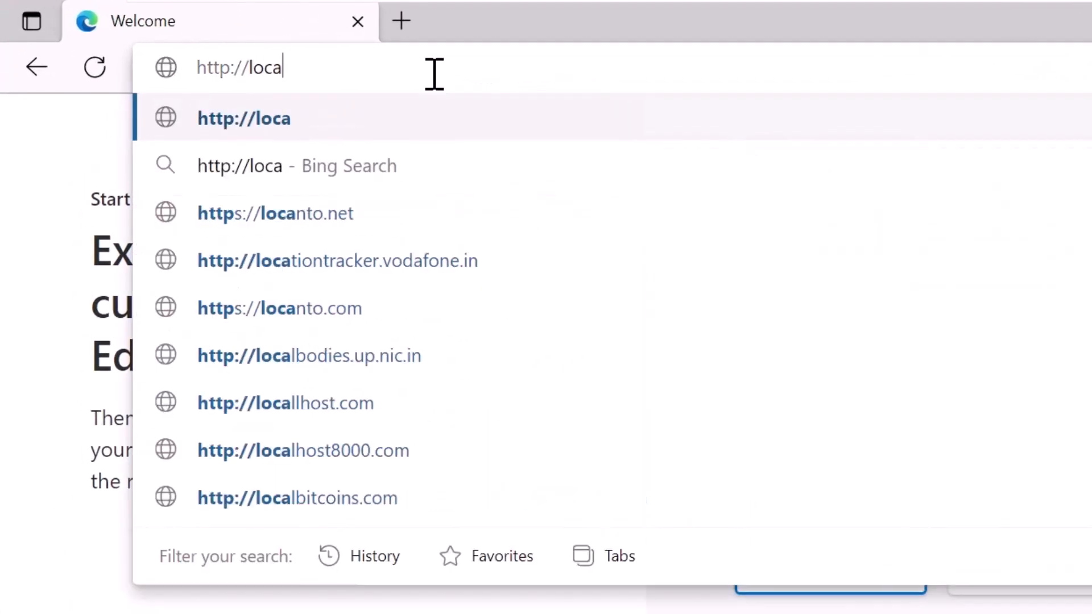
pyautogui.write('lhost')
pyautogui.press('Return')
pyautogui.tripleClick(254, 142)
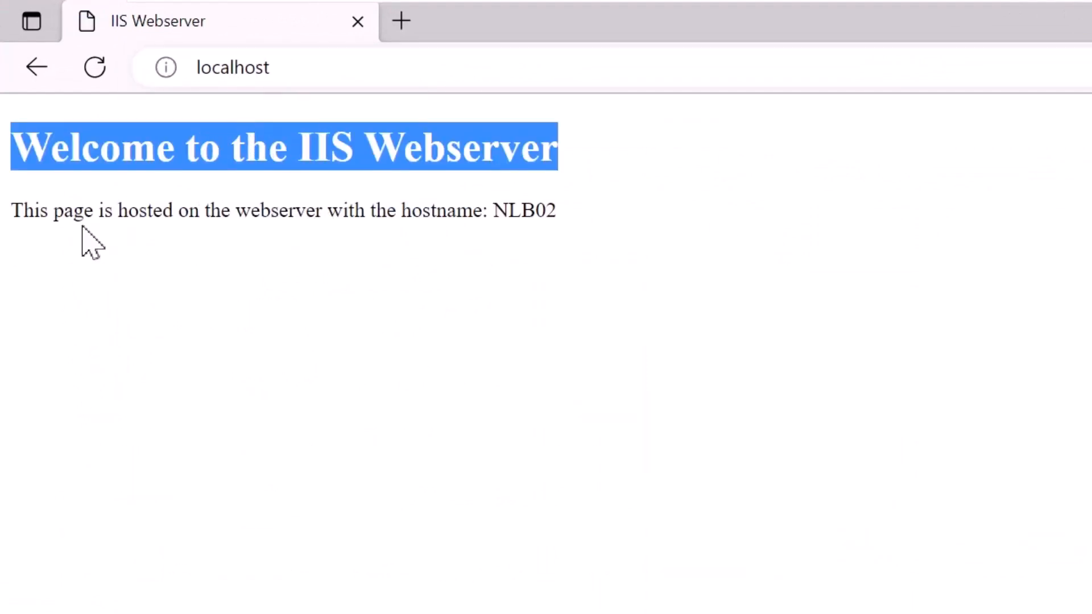
pyautogui.moveTo(12, 211); pyautogui.dragTo(593, 215)
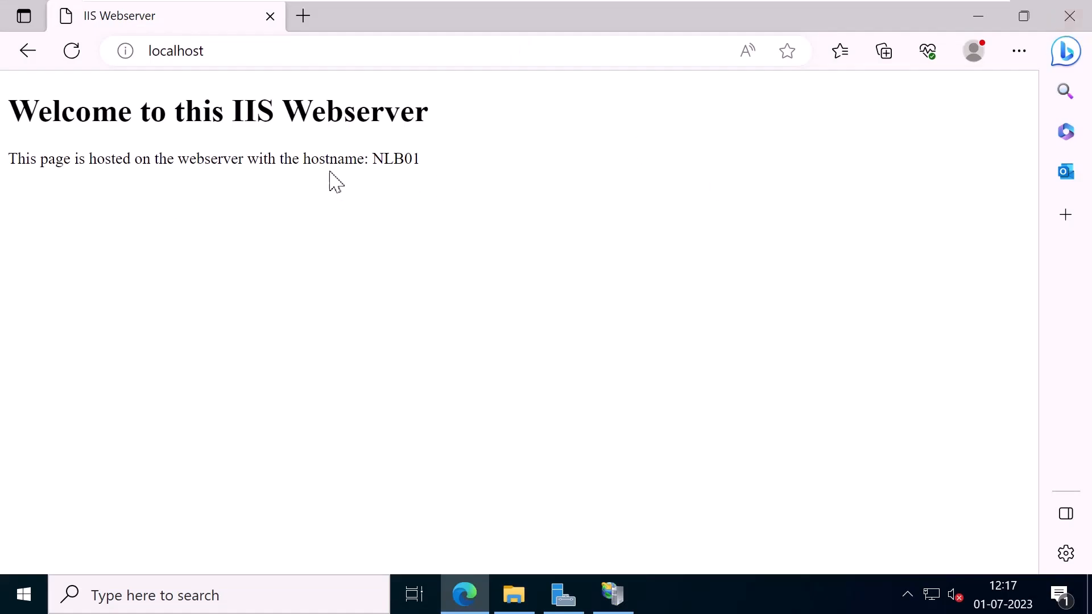
# On NLB01, close the browser and the window behind it, and open Network Load Balancing Manager in a maximized window
pyautogui.click(1069, 16)
pyautogui.click(927, 15)
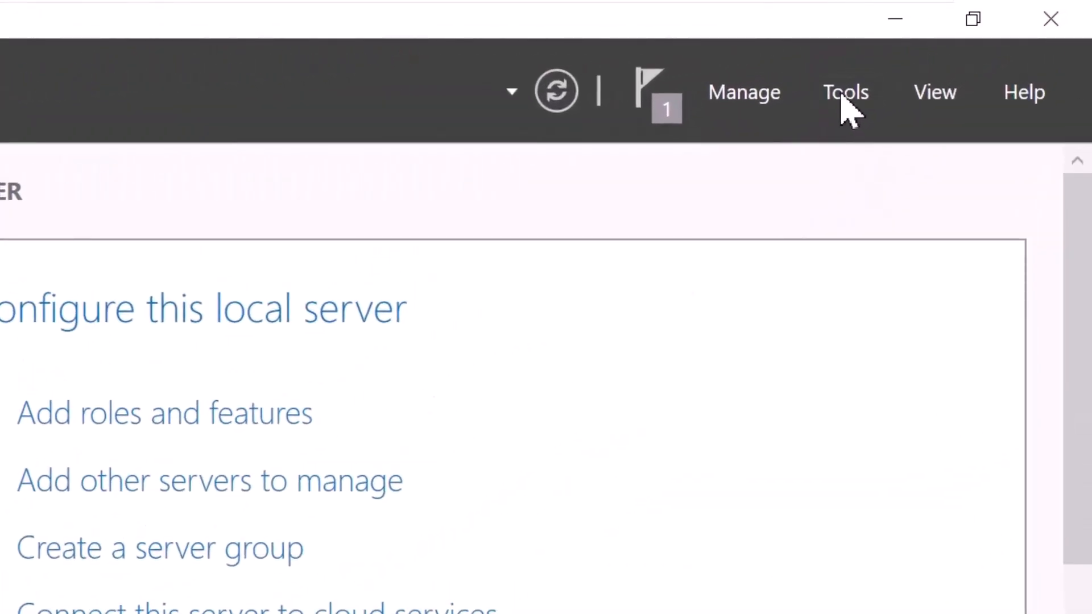
pyautogui.click(844, 98)
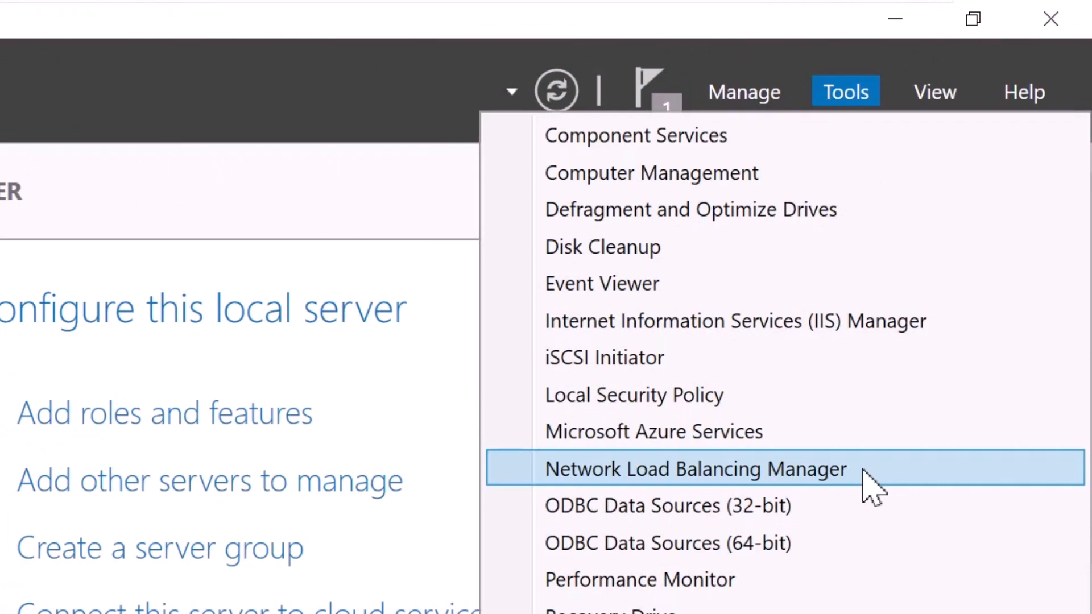
pyautogui.click(864, 472)
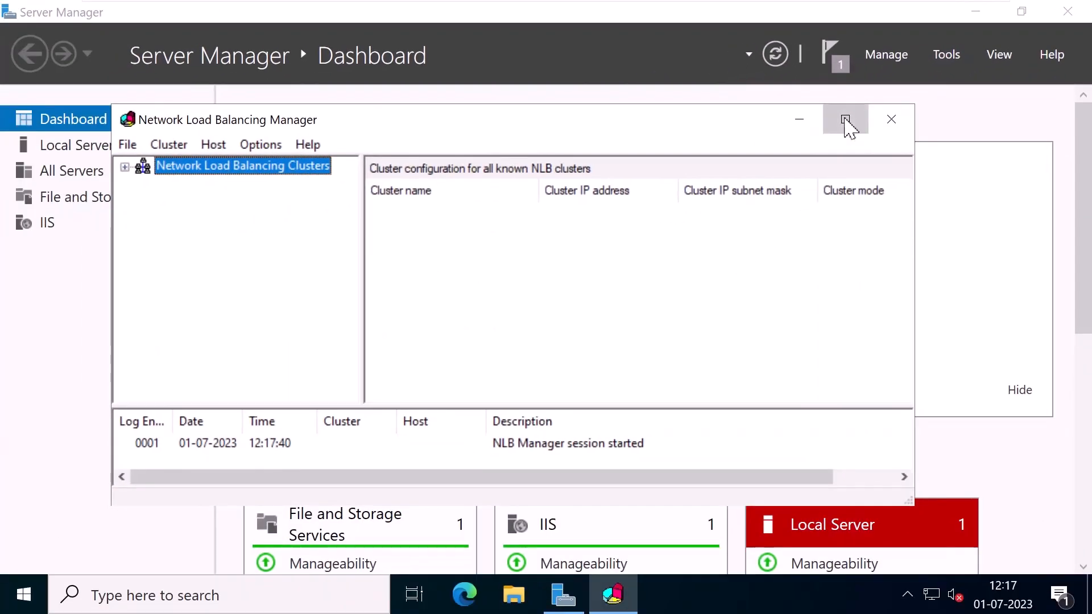
pyautogui.click(846, 117)
# Start a new load balancing cluster and connect to the host NLB01
pyautogui.click(57, 32)
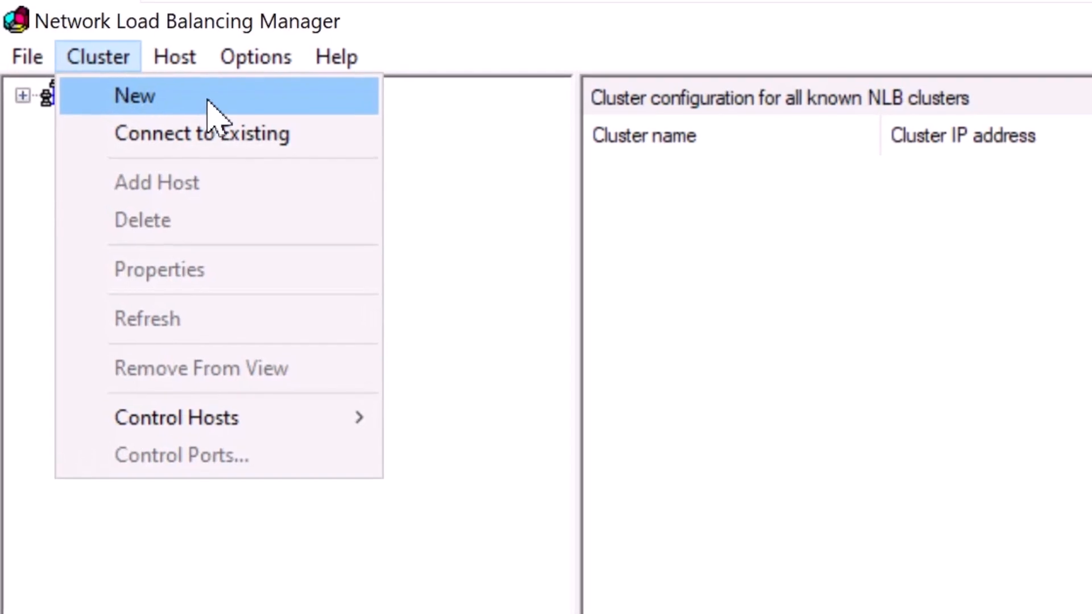
pyautogui.click(207, 100)
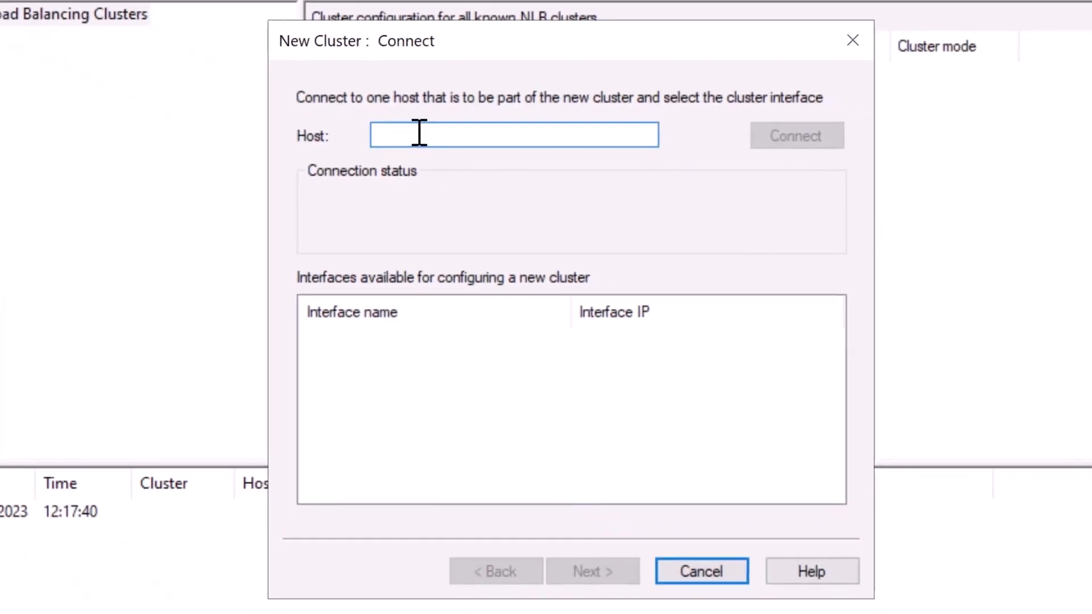
pyautogui.write('NLB0')
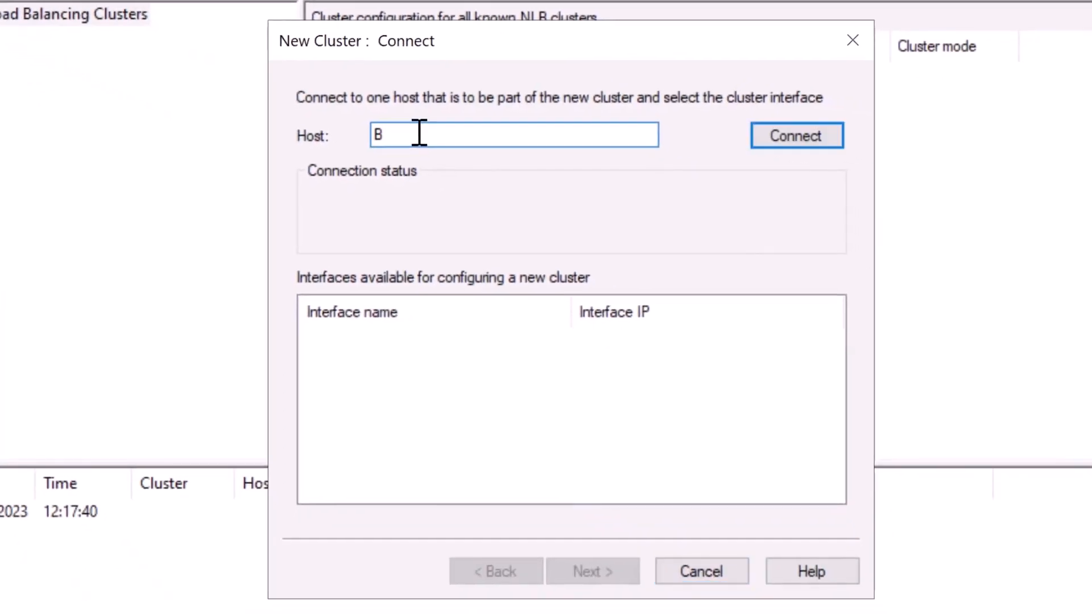
pyautogui.write('1')
pyautogui.click(821, 146)
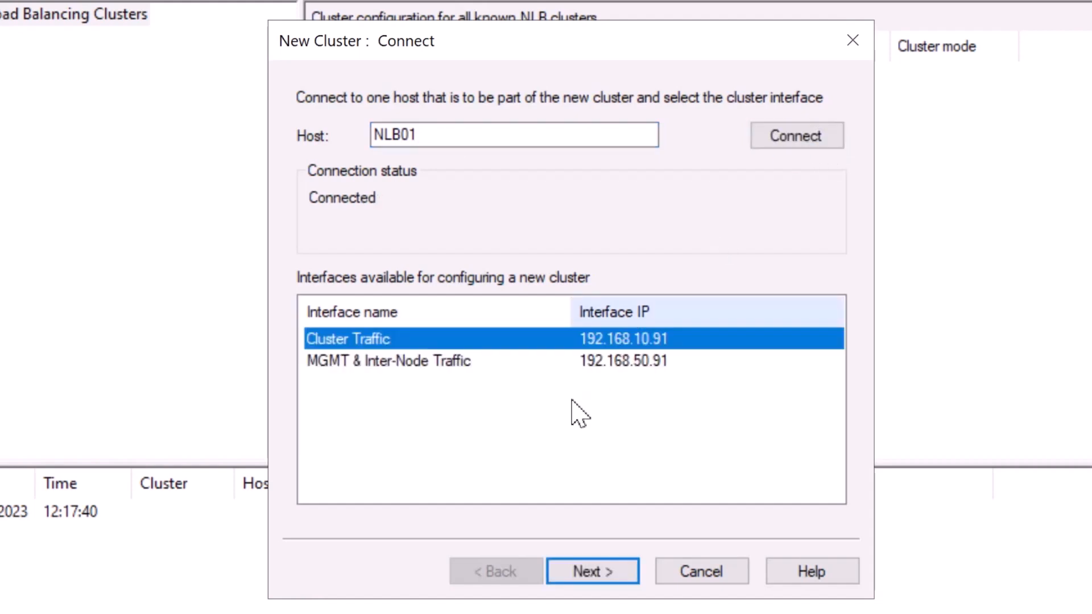
# Choose the Cluster Traffic interface for the new cluster and continue to the host parameters
pyautogui.click(450, 363)
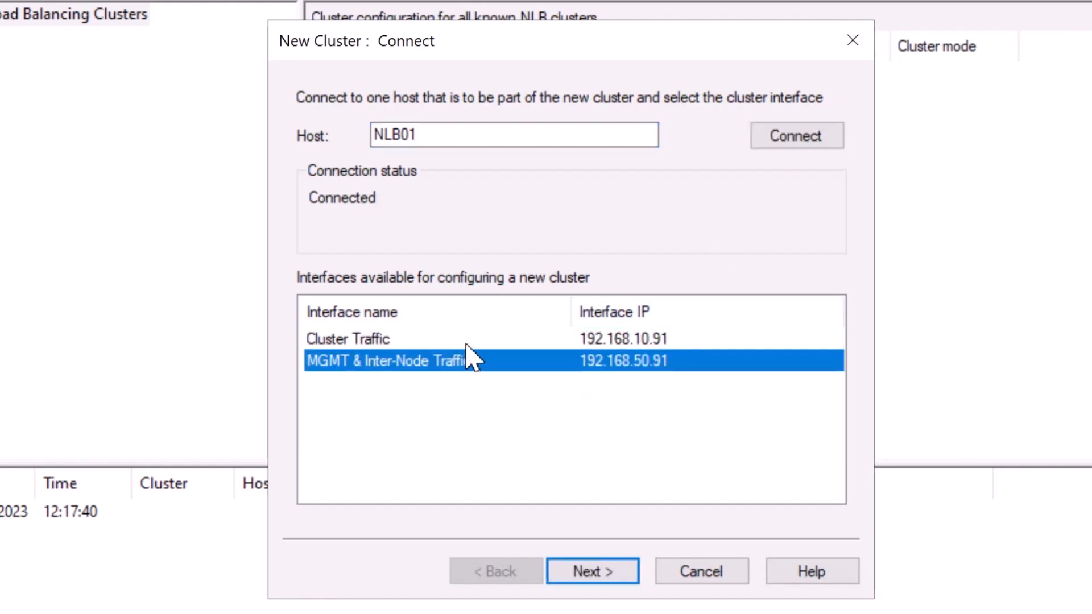
pyautogui.click(466, 340)
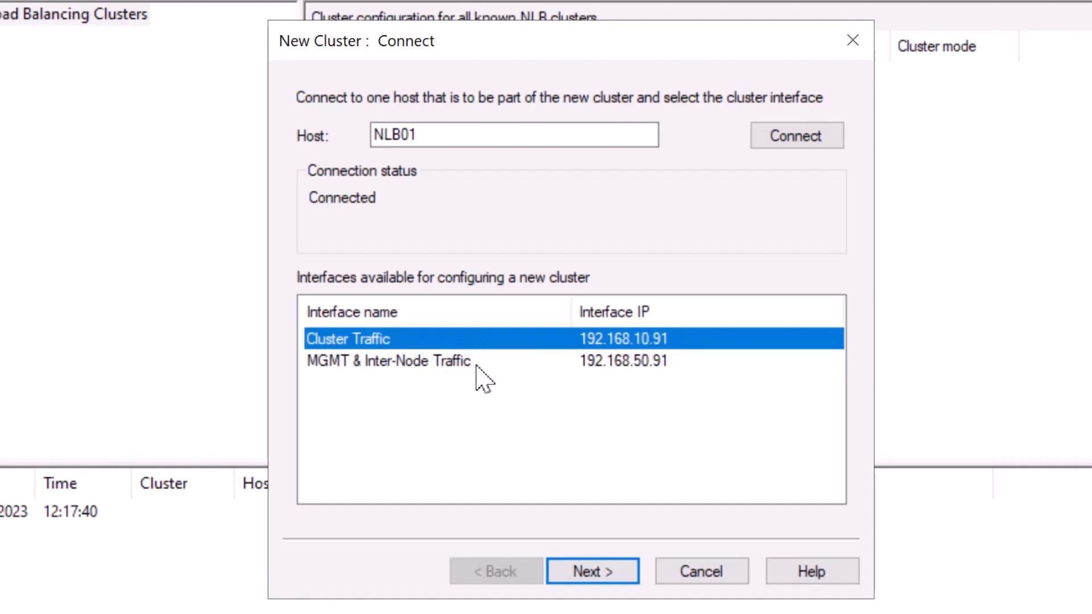
pyautogui.click(477, 368)
pyautogui.click(468, 342)
pyautogui.click(357, 367)
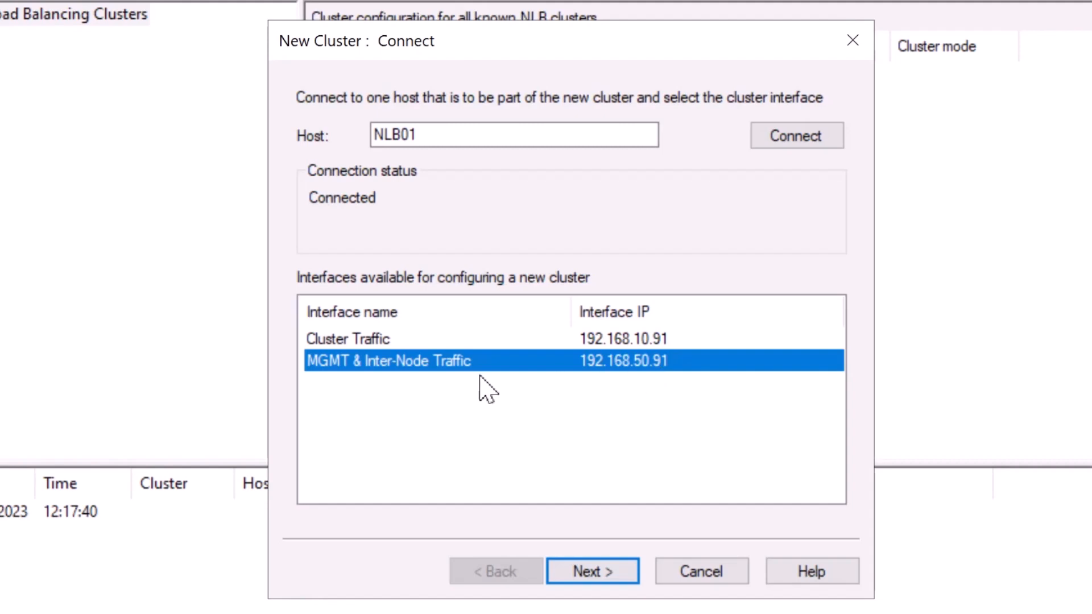
pyautogui.click(392, 341)
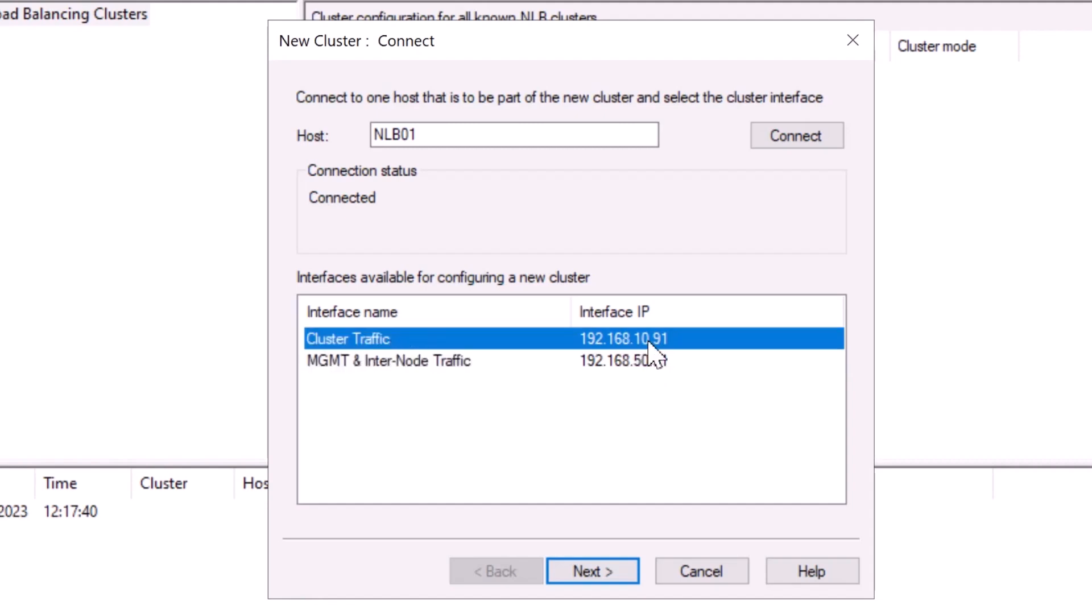
pyautogui.click(610, 580)
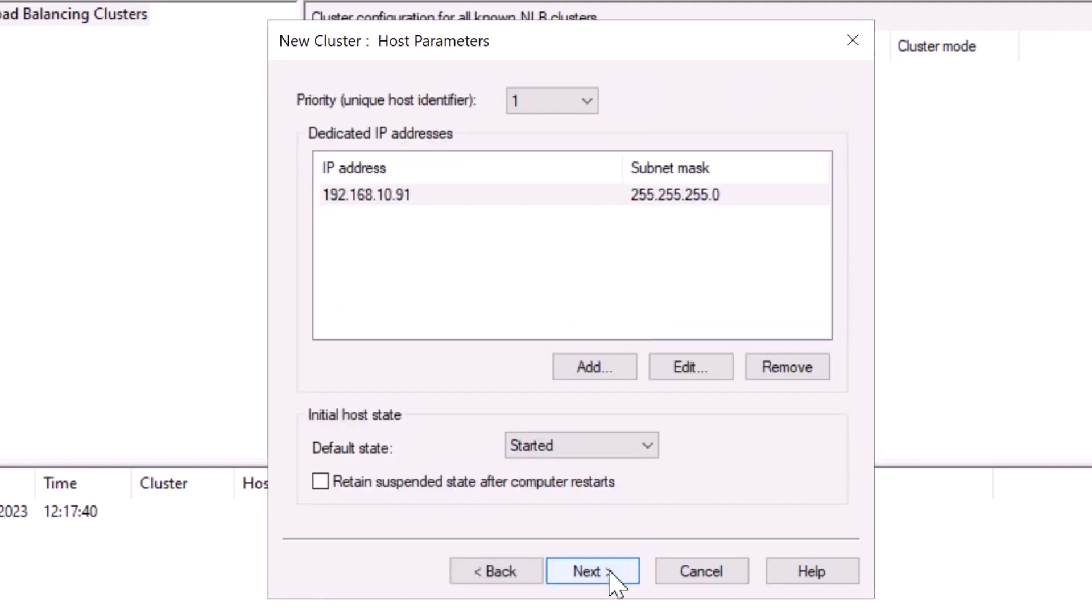
# Review the host's priority, dedicated IP and state options, and accept them with priority 1 and default state Started
pyautogui.click(554, 105)
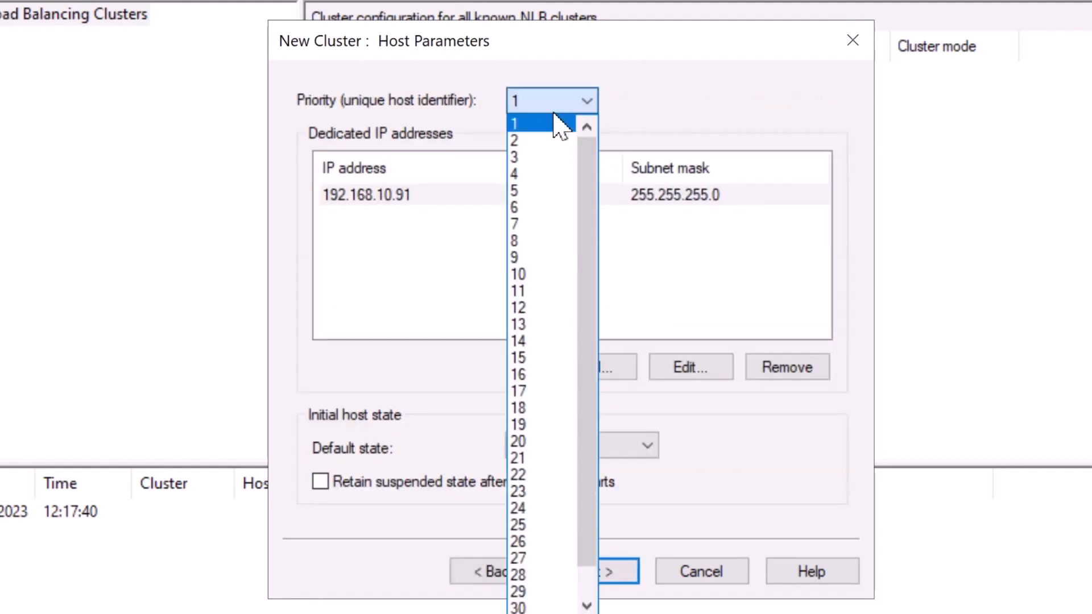
pyautogui.click(683, 133)
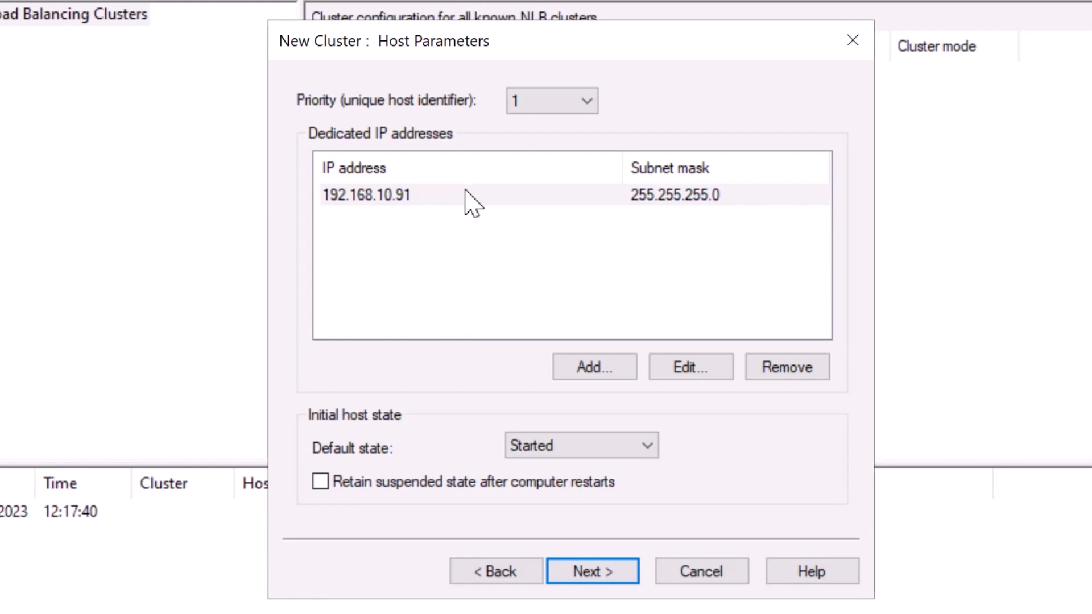
pyautogui.click(617, 375)
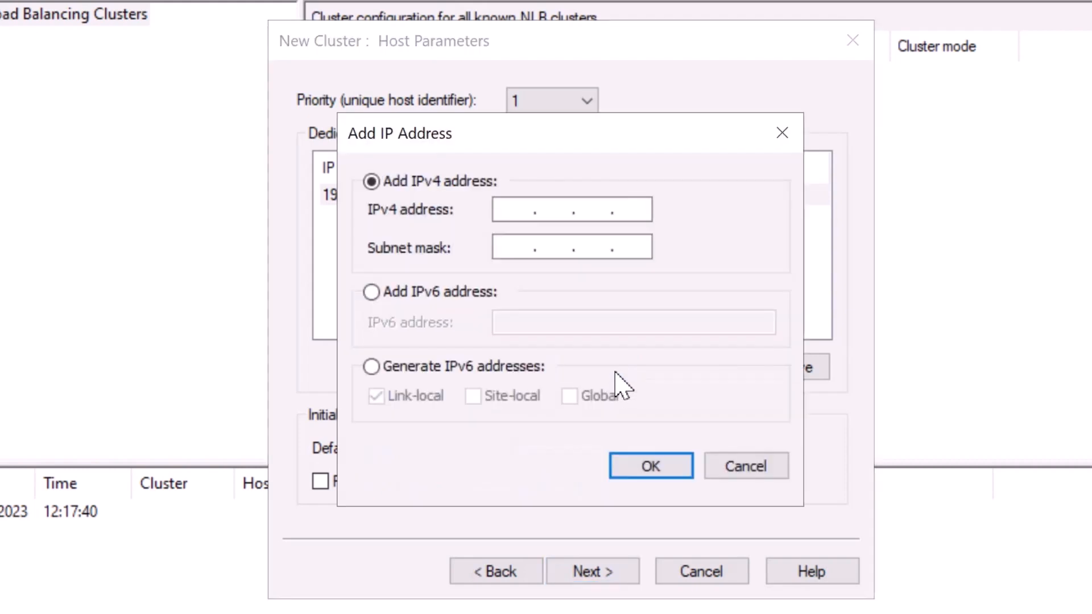
pyautogui.click(775, 470)
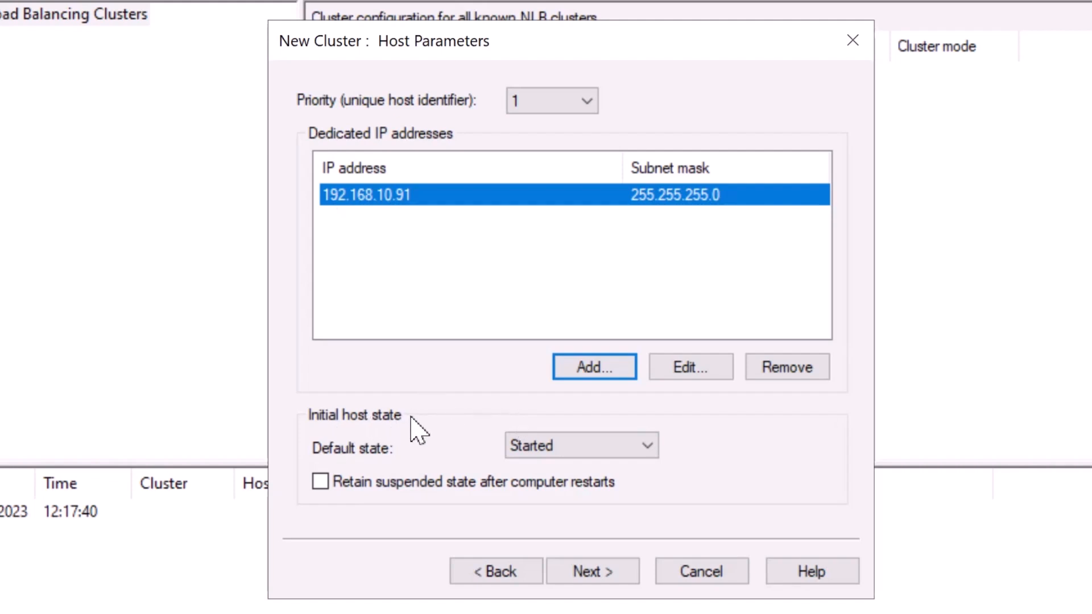
pyautogui.click(630, 449)
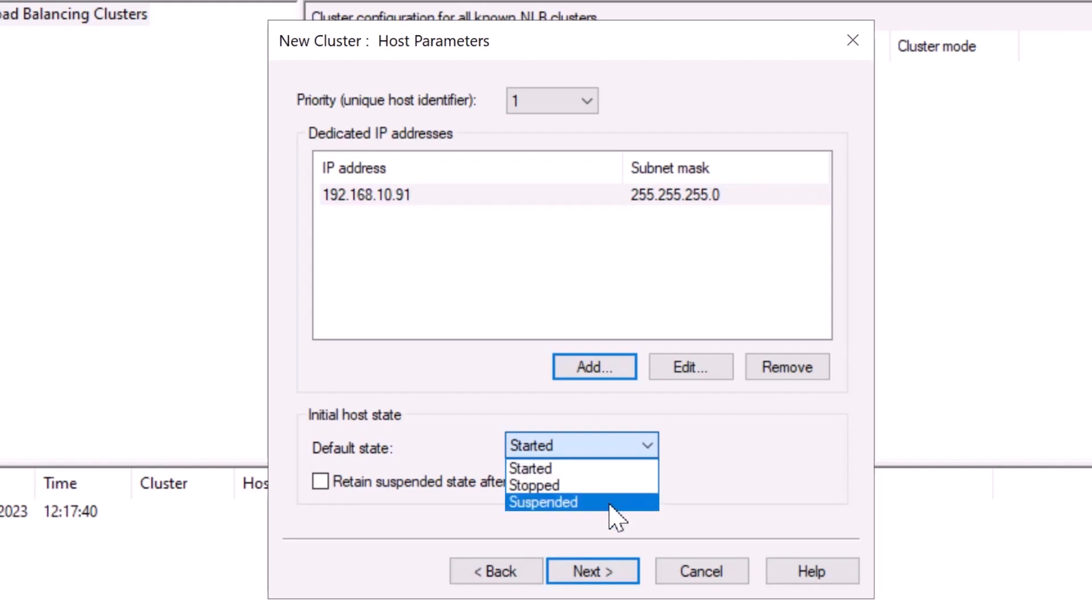
pyautogui.click(604, 468)
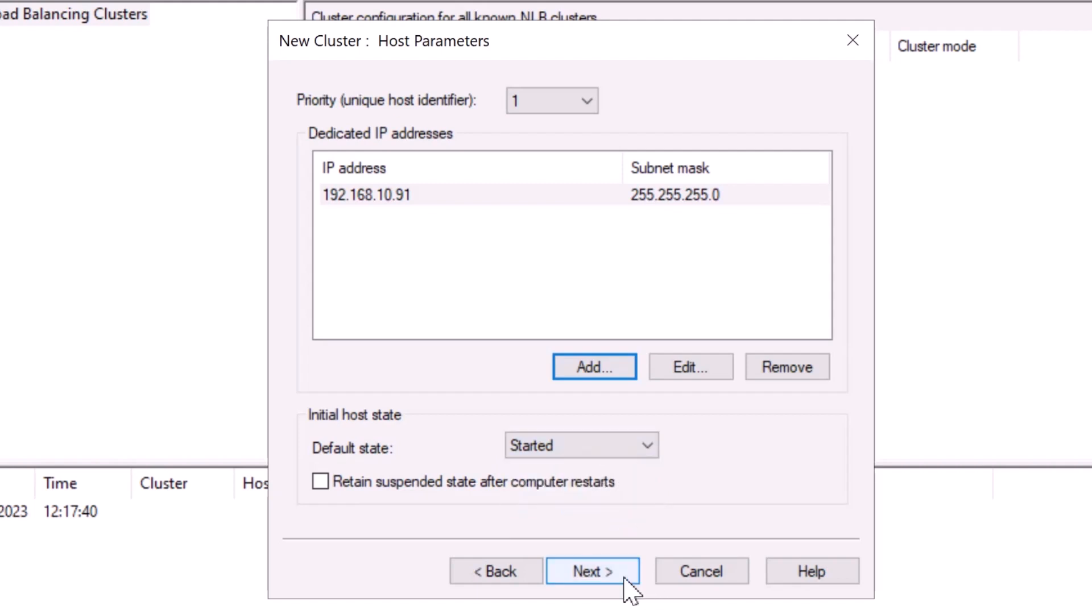
pyautogui.click(631, 576)
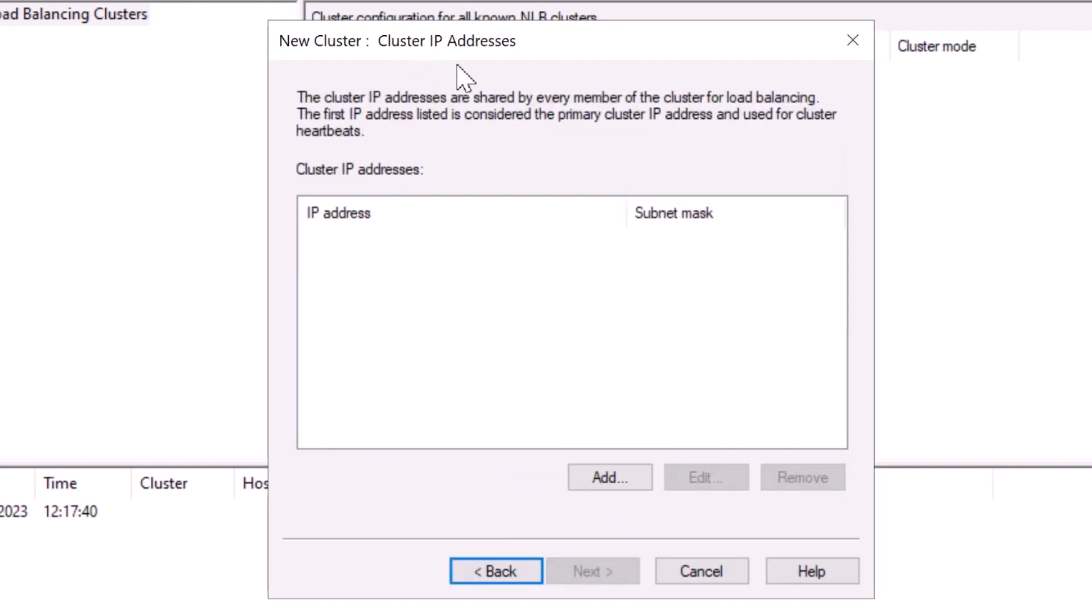
# Add the cluster IPv4 address 192.168.10.90 with subnet mask 255.255.255.0 and continue to the cluster parameters
pyautogui.click(609, 478)
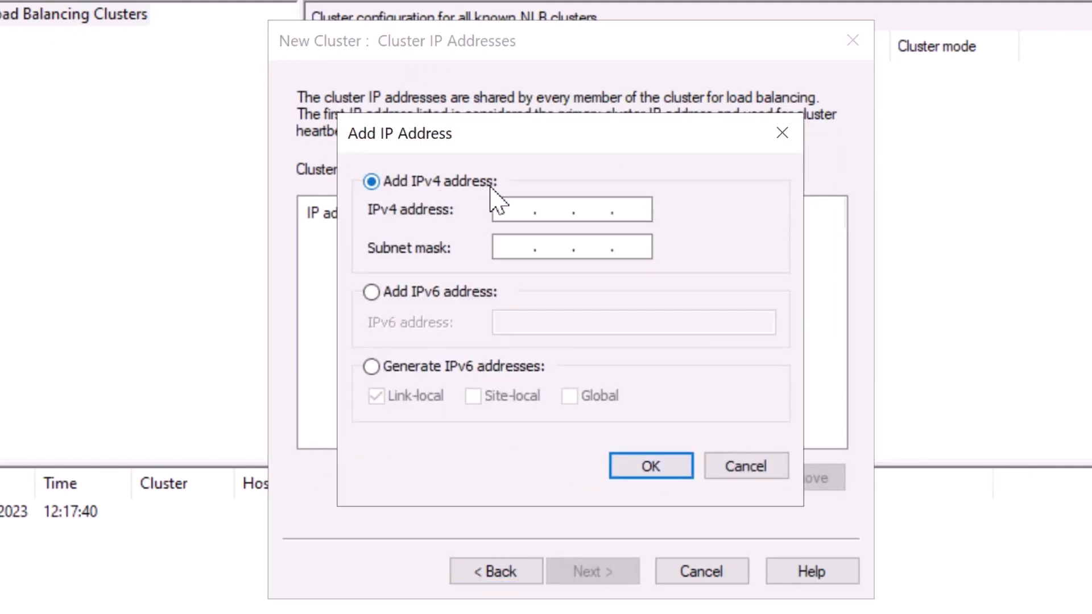
pyautogui.click(512, 213)
pyautogui.write('192 . 168 . 10 . 90')
pyautogui.press('Tab')
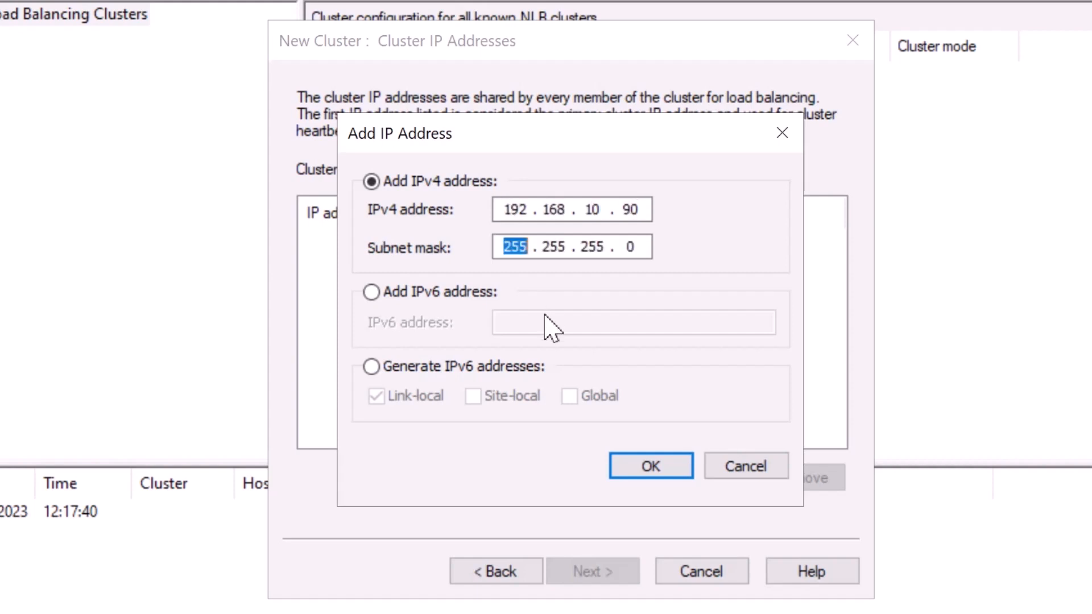
pyautogui.doubleClick(559, 248)
pyautogui.click(593, 250)
pyautogui.press('Return')
pyautogui.press('Return')
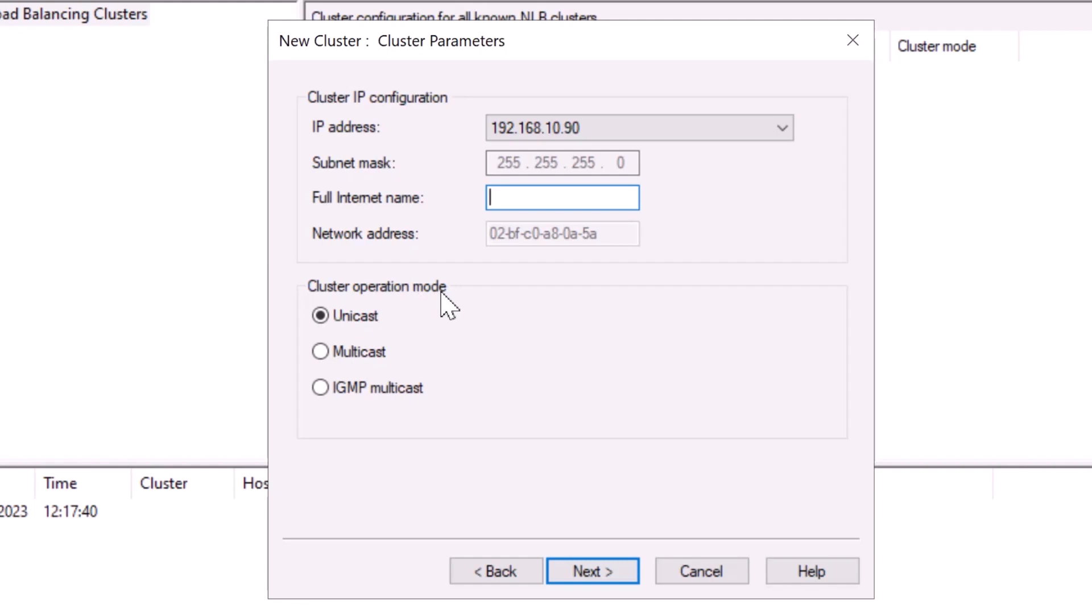
# Set the cluster's full Internet name to web.tastybiryani.local, keep Unicast operation mode, and continue to the port rules
pyautogui.write('web.tastybiryani.local')
pyautogui.hotkey('ctrl', 'a')
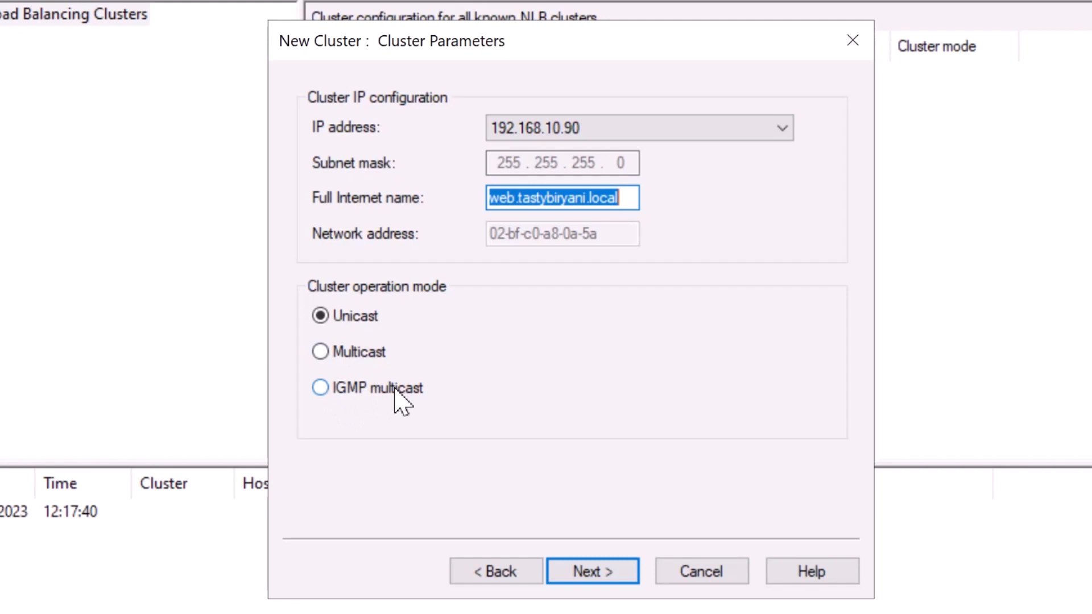
pyautogui.click(628, 574)
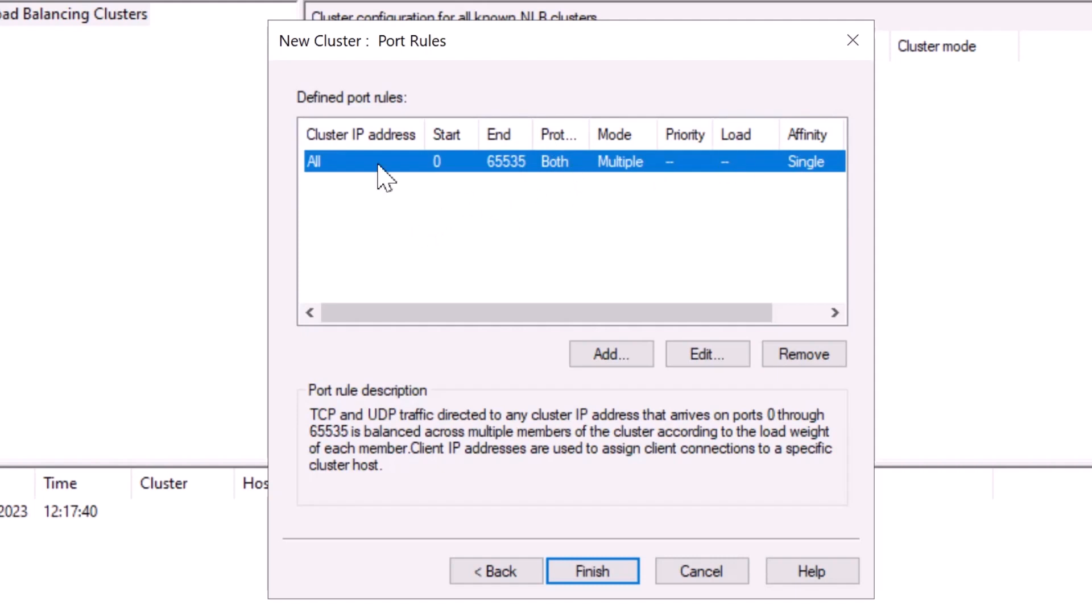
# Edit the default port rule so it applies only to the cluster IP address 192.168.10.90 instead of all addresses
pyautogui.click(726, 351)
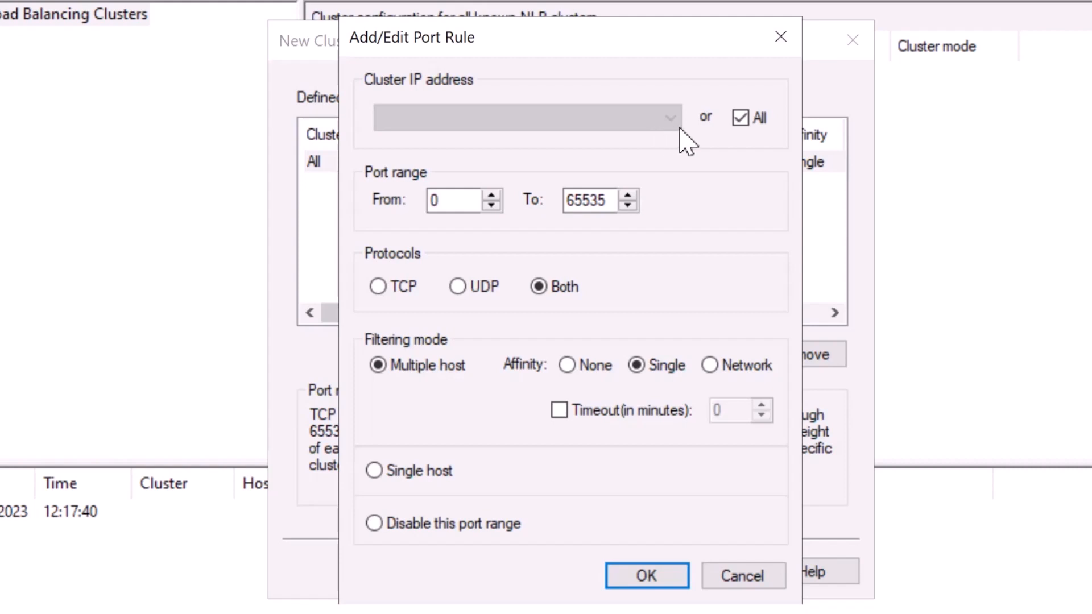
pyautogui.click(741, 118)
pyautogui.click(586, 117)
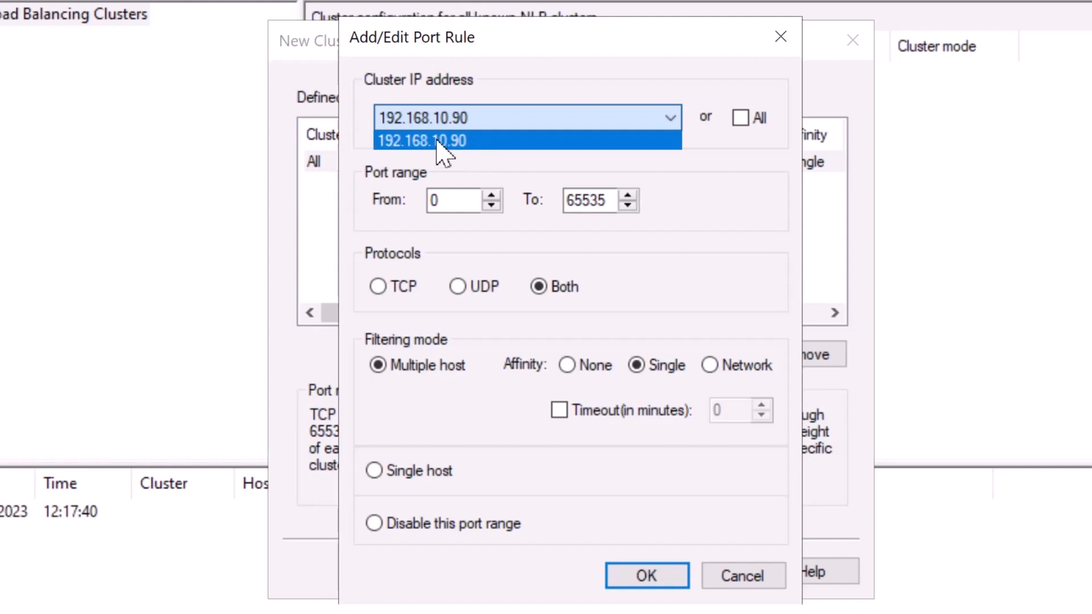
pyautogui.click(477, 144)
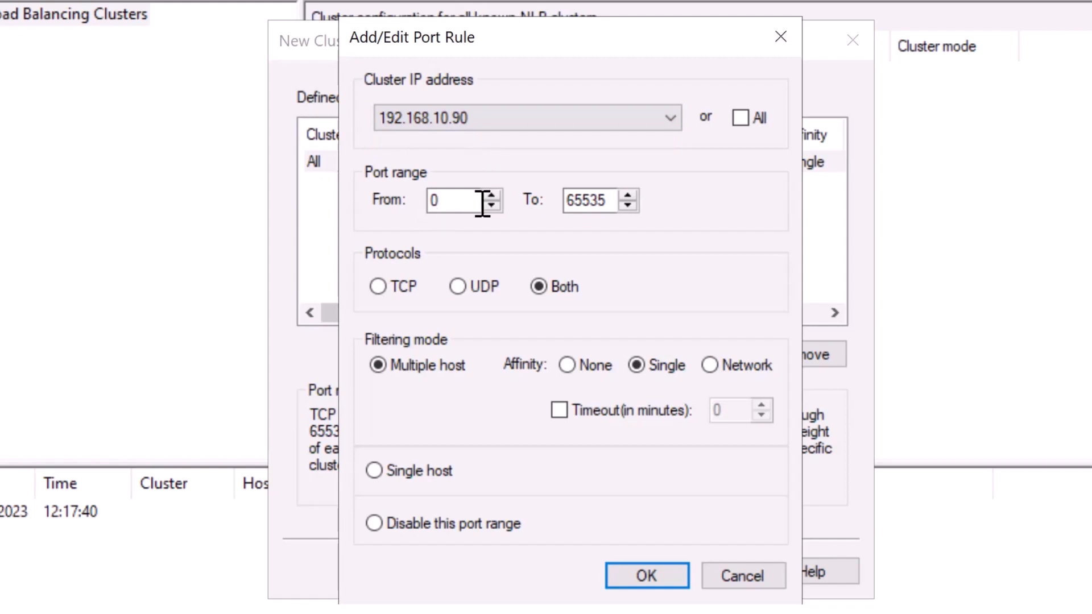
# Set the rule's port range from 80 to 80 and restrict its protocol to TCP
pyautogui.click(464, 200)
pyautogui.doubleClick(434, 202)
pyautogui.press('Tab')
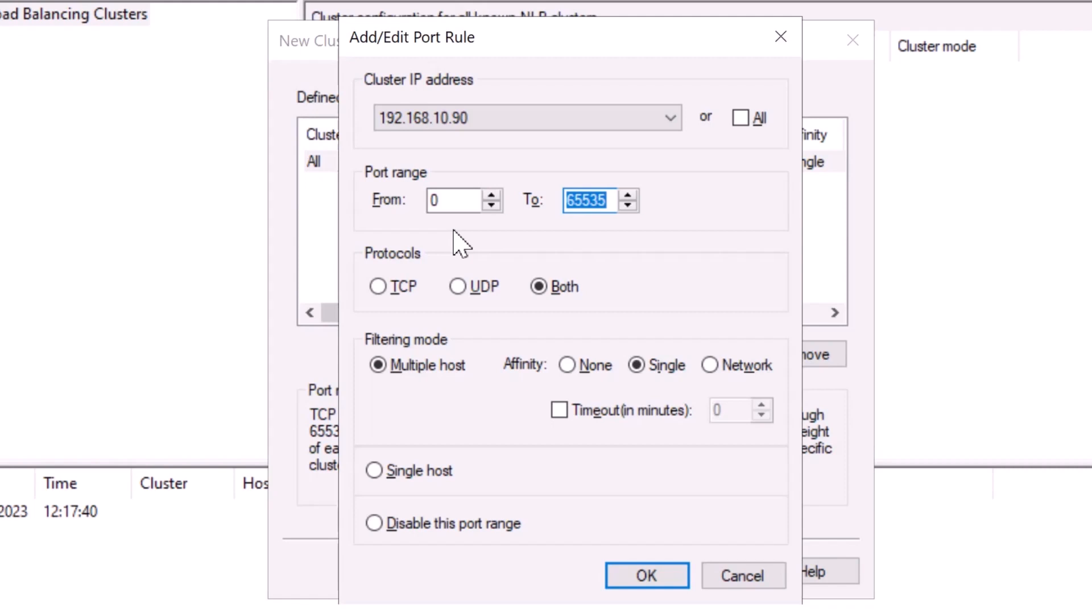
pyautogui.doubleClick(461, 200)
pyautogui.write('80')
pyautogui.press('Tab')
pyautogui.write('80')
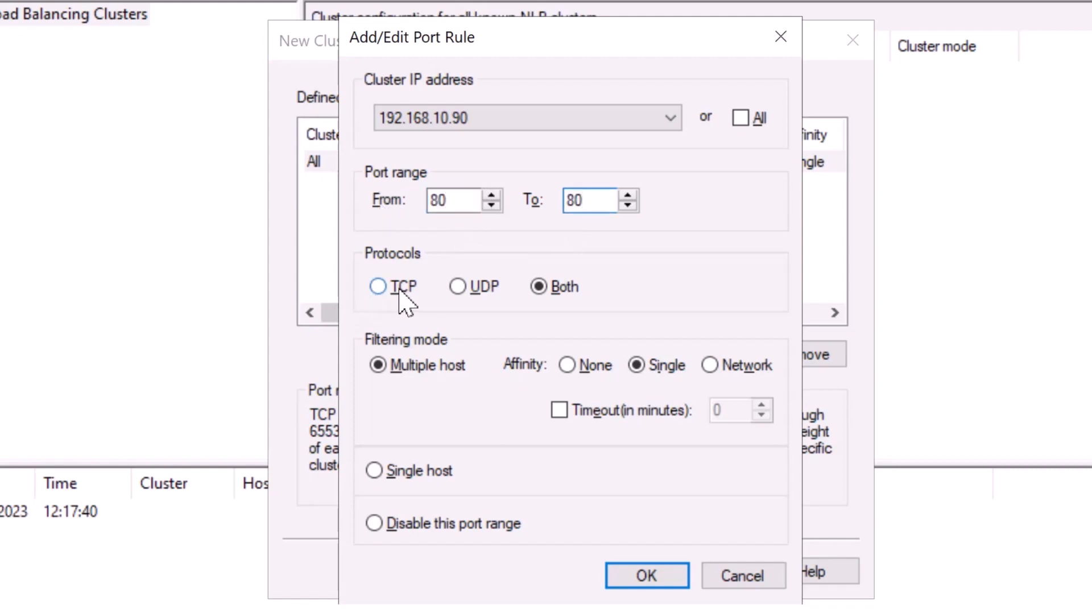
pyautogui.click(401, 287)
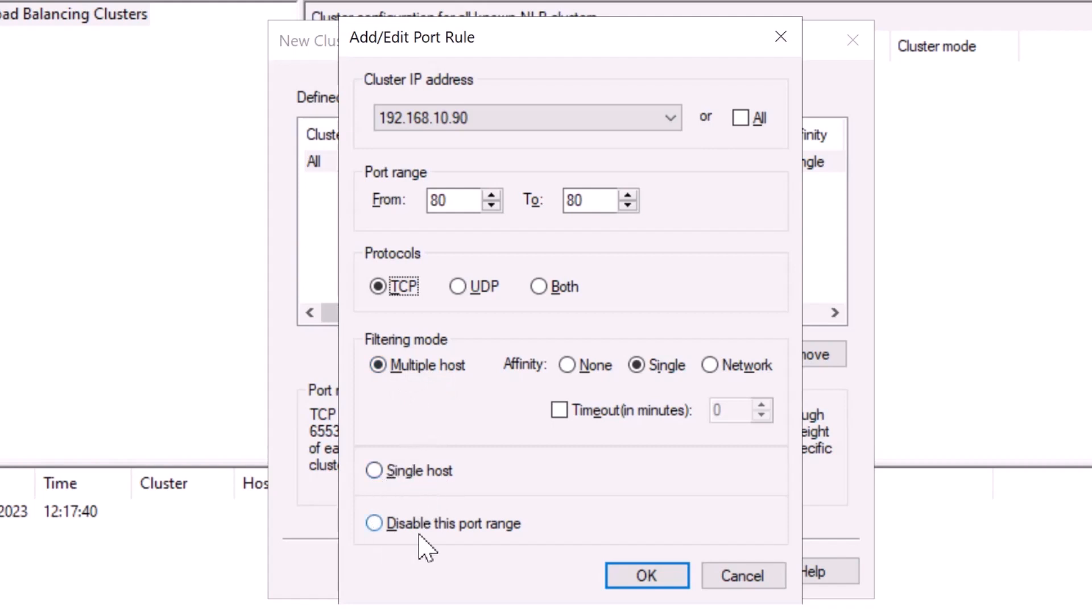
# Try the Single host and Disable this port range filtering modes, return to Multiple host, and try its affinity options
pyautogui.click(413, 473)
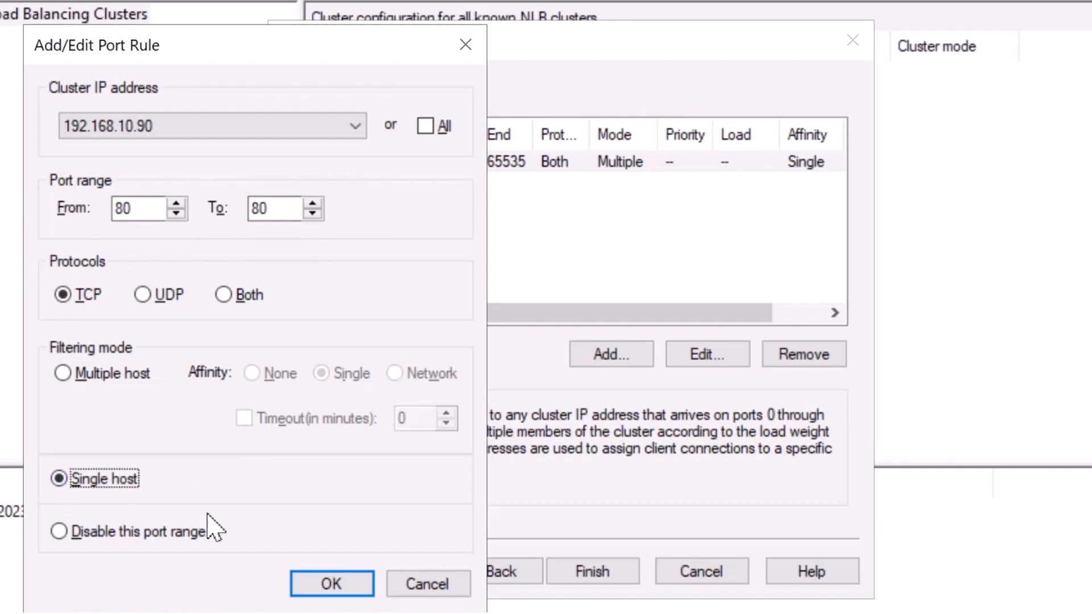
pyautogui.click(126, 530)
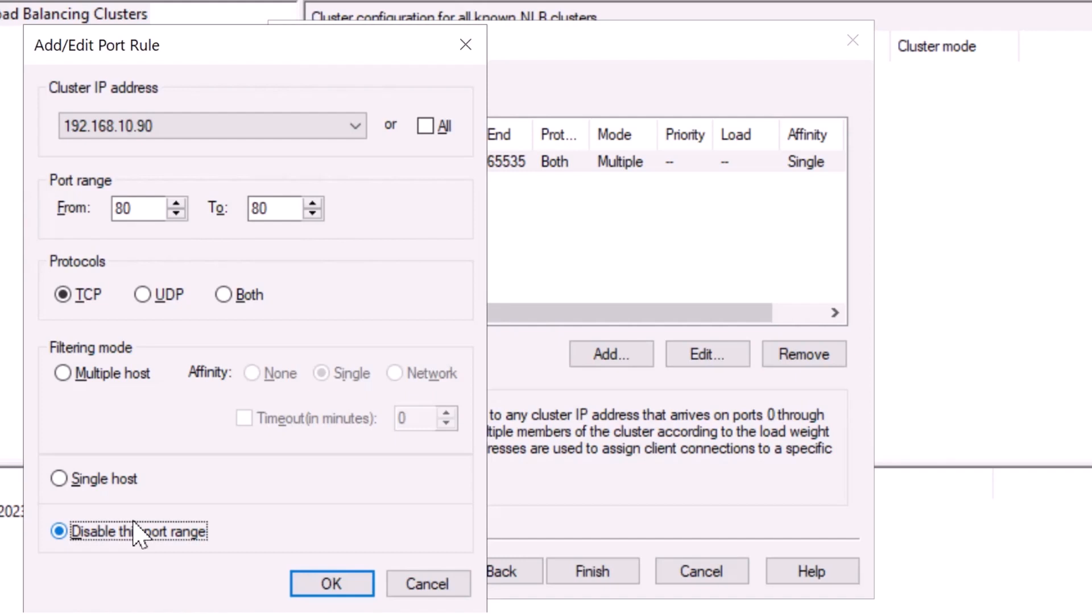
pyautogui.click(92, 378)
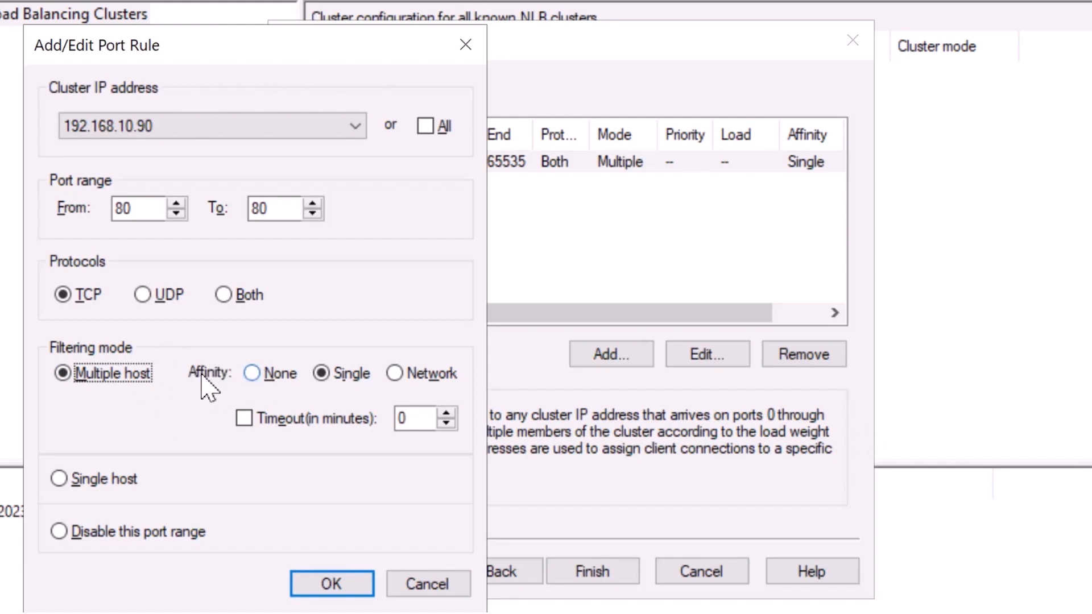
pyautogui.click(258, 375)
pyautogui.click(322, 373)
pyautogui.click(398, 375)
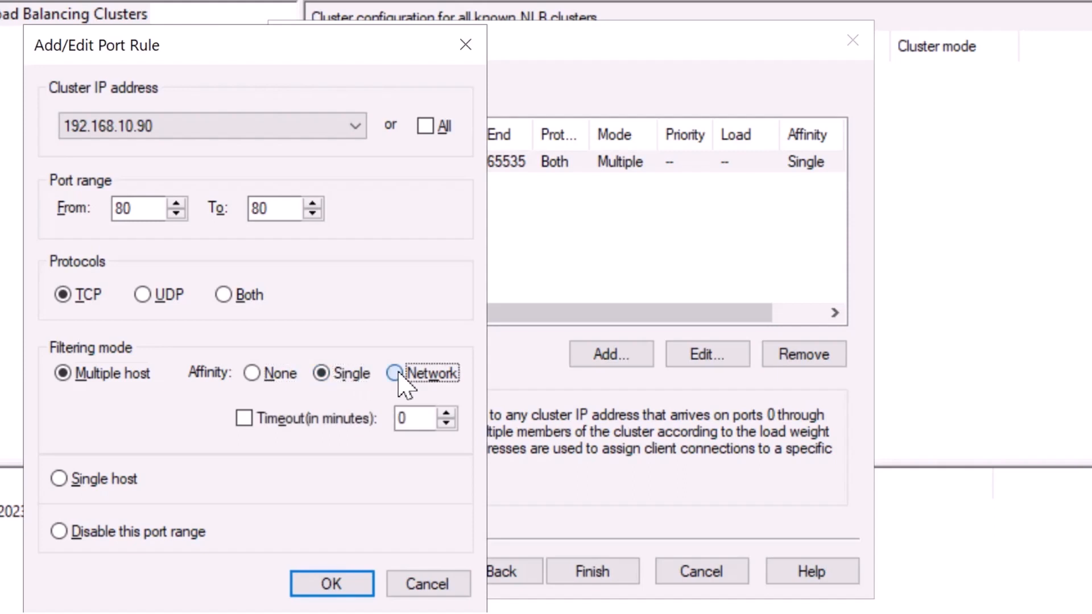
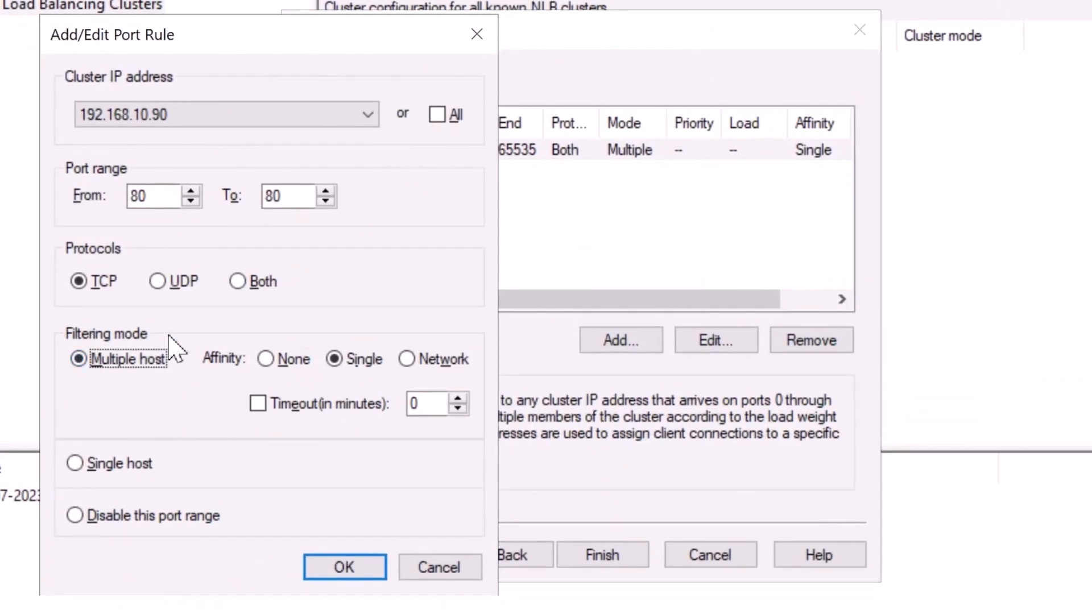
# Set the port rule's affinity to None, save the rule, and finish creating the cluster with host NLB01
pyautogui.click(267, 361)
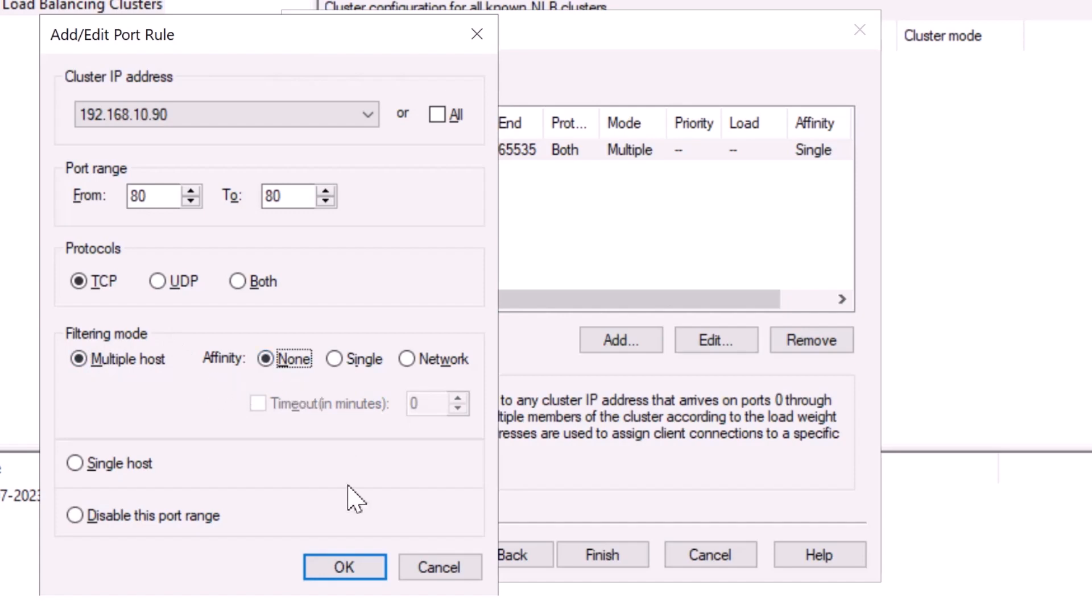
pyautogui.click(345, 570)
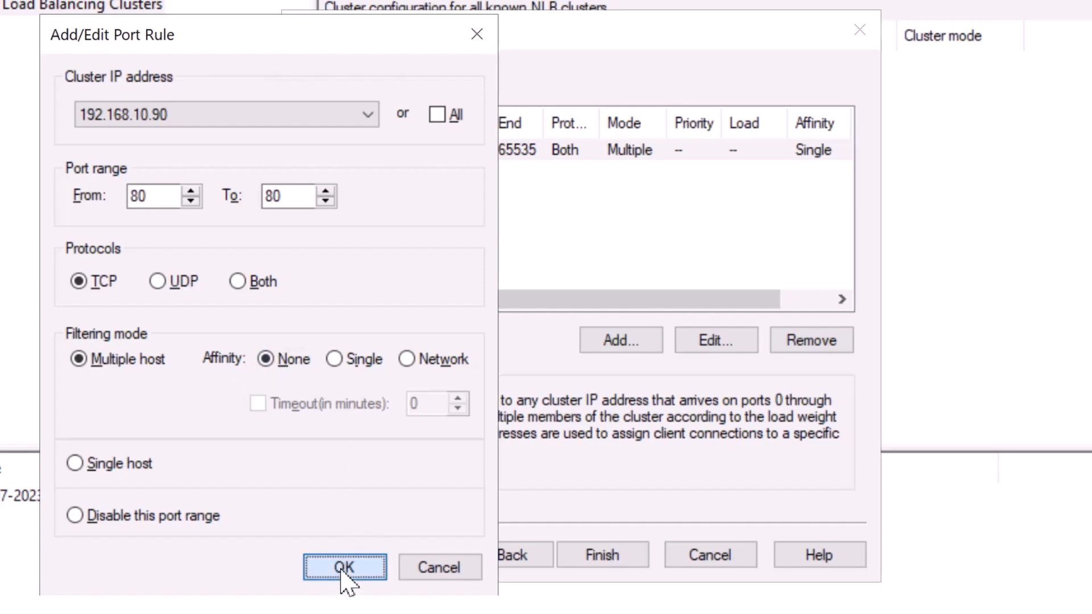
pyautogui.click(638, 343)
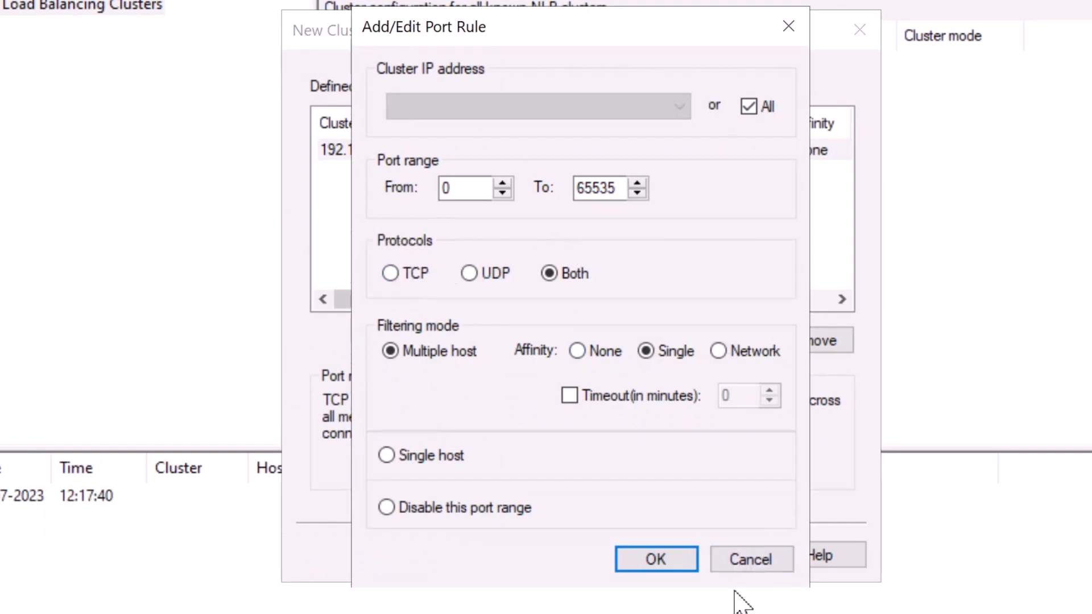
pyautogui.click(751, 564)
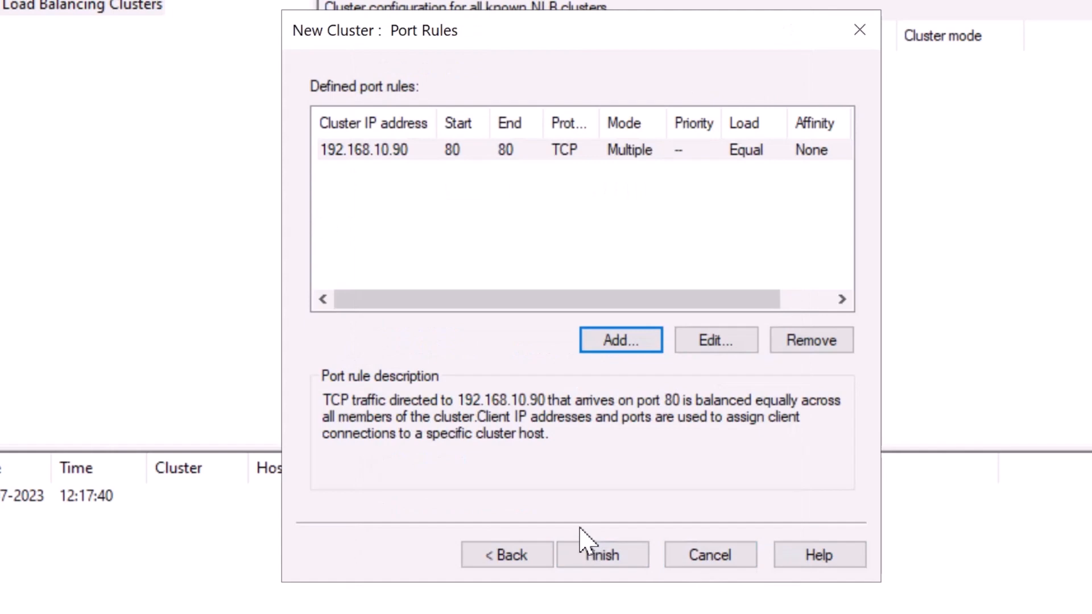
pyautogui.click(632, 562)
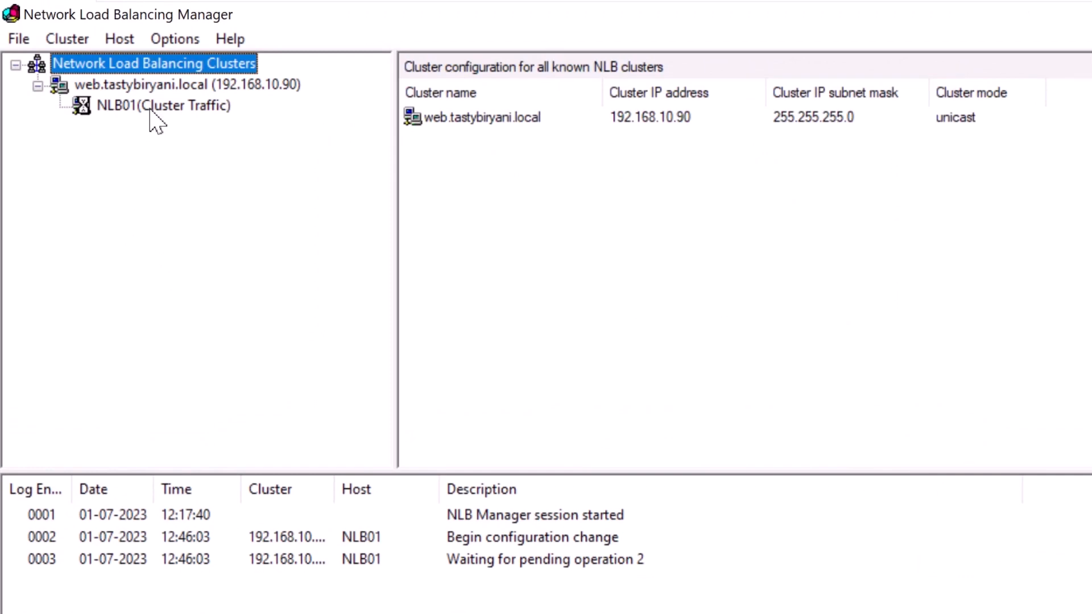
pyautogui.click(151, 111)
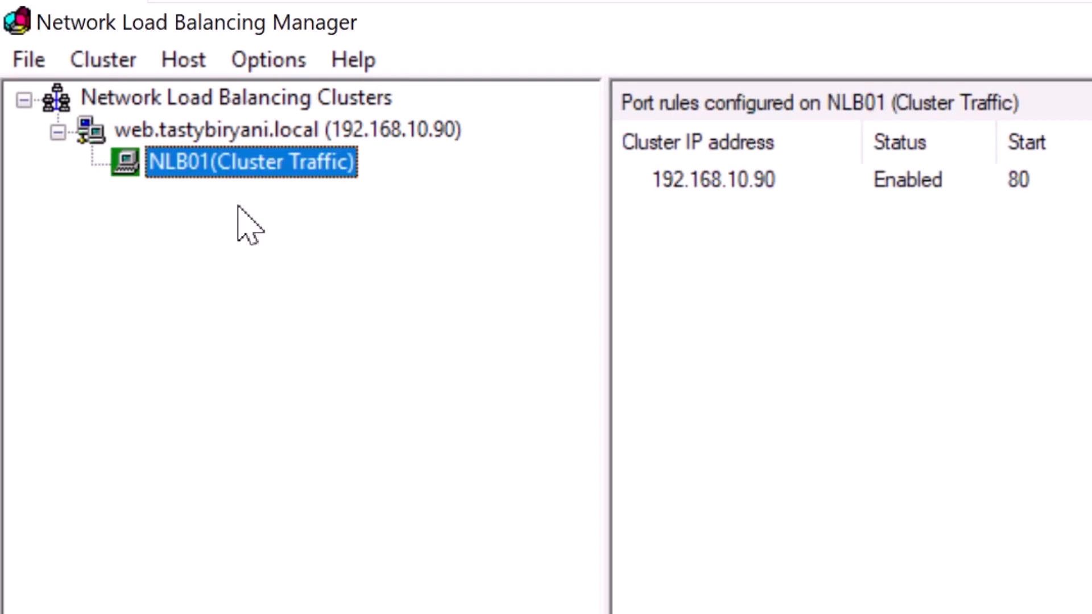
# Start adding a host to the web.tastybiryani.local cluster, connect to NLB02, and choose its Cluster Traffic interface
pyautogui.rightClick(223, 132)
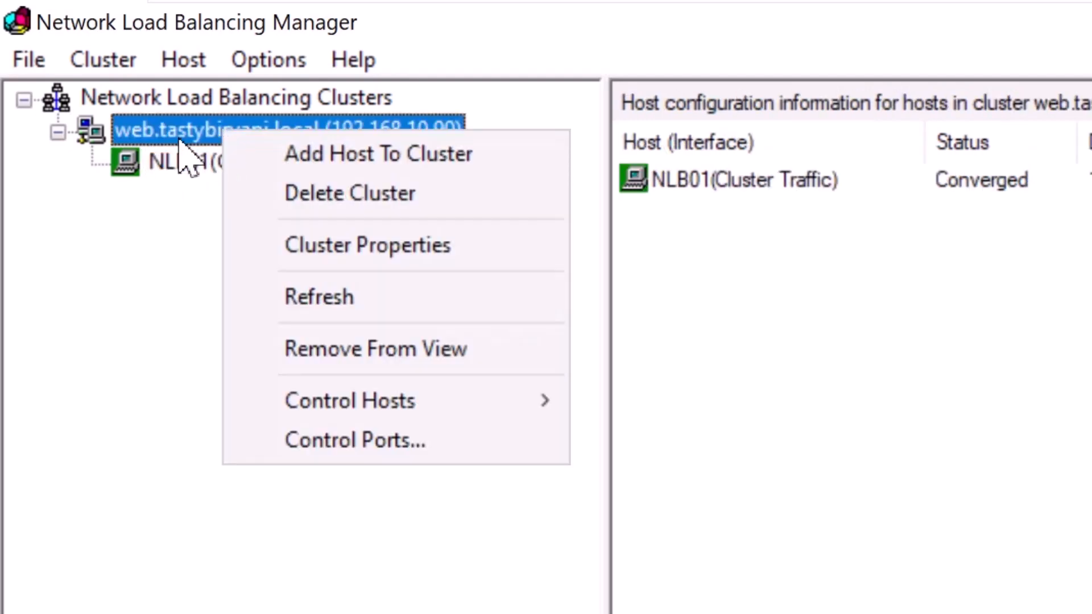
pyautogui.click(510, 165)
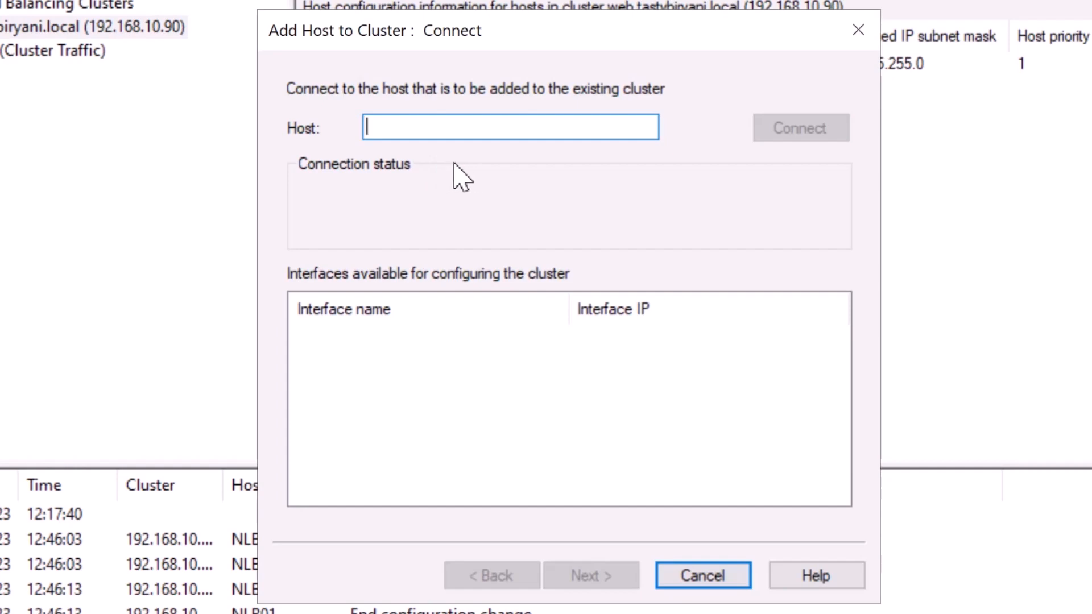
pyautogui.write('NLB0')
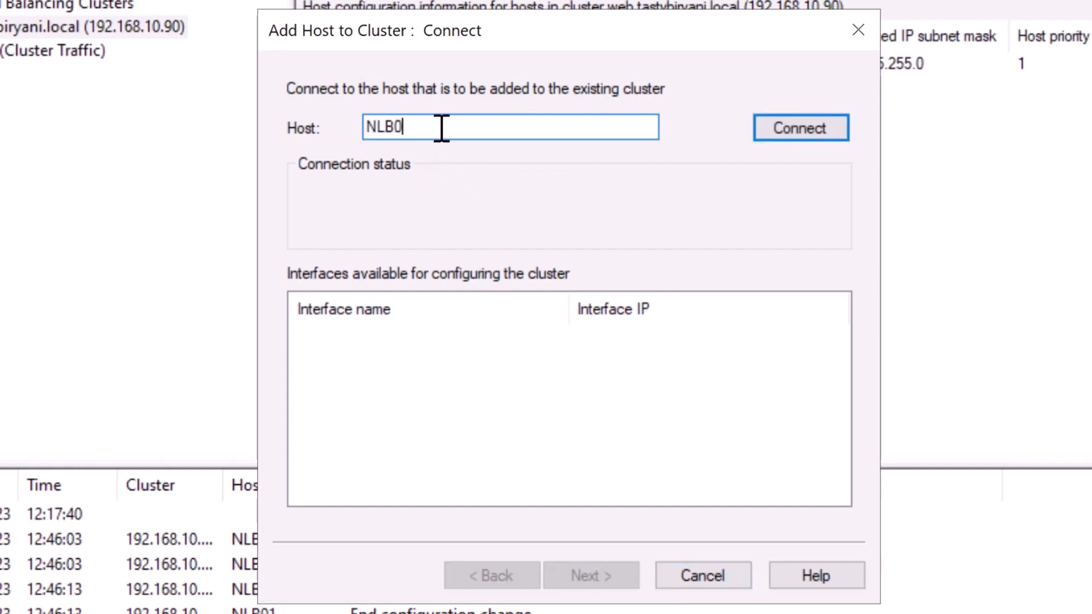
pyautogui.write('2')
pyautogui.click(798, 136)
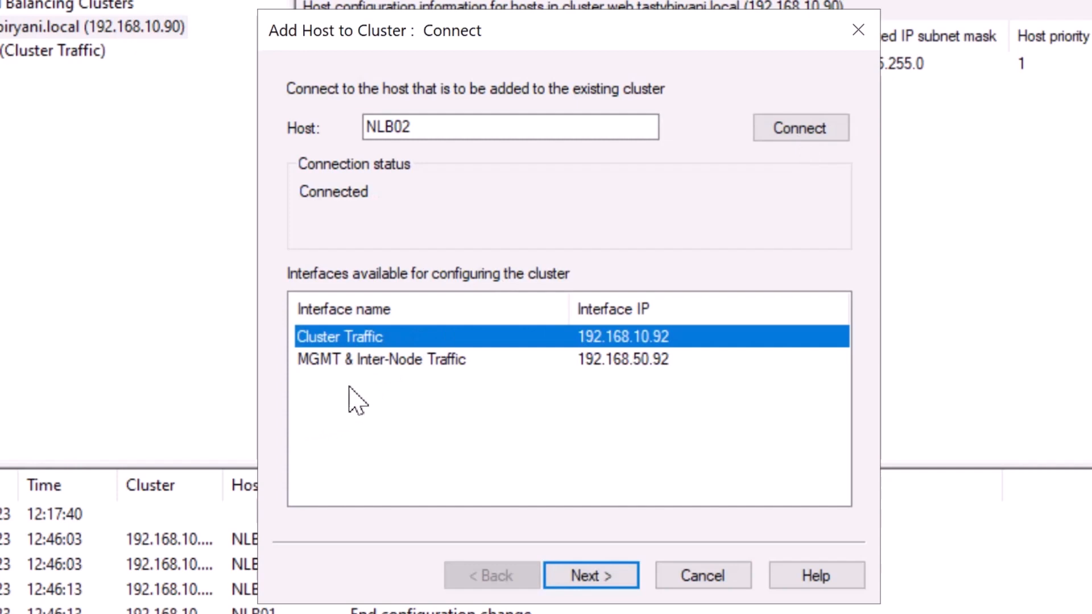
pyautogui.click(631, 576)
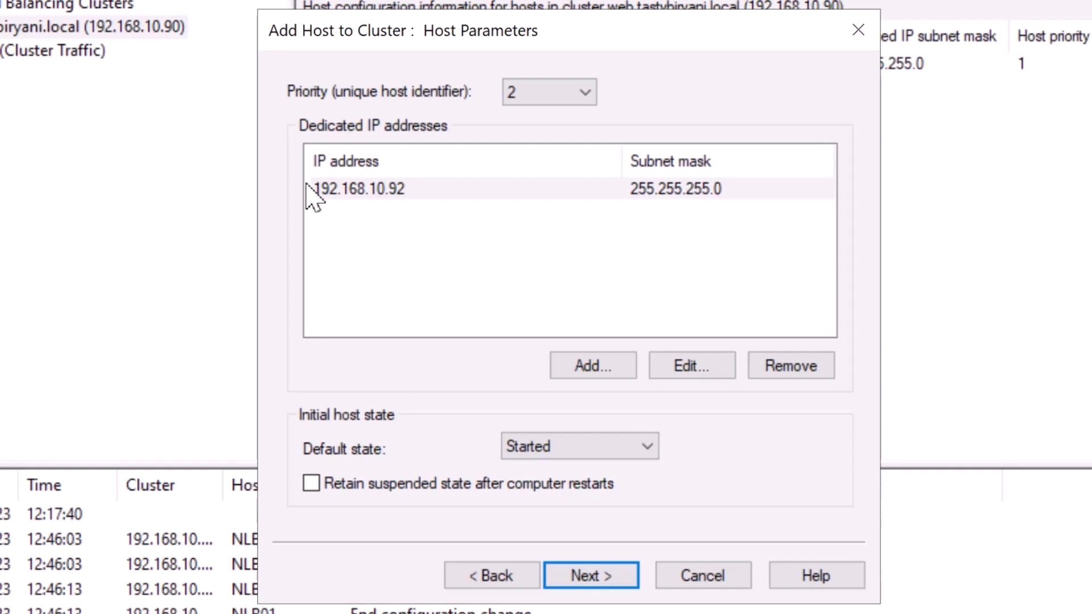
# Accept NLB02's host parameters with priority 2 and default state Started, keep the port 80 rule, and finish adding the host
pyautogui.click(591, 367)
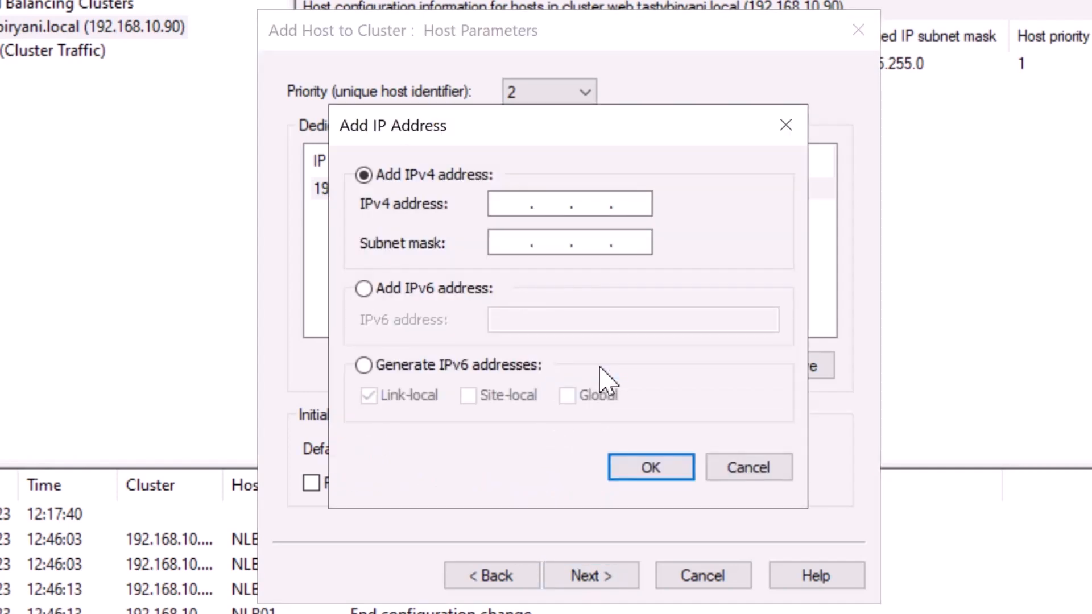
pyautogui.click(750, 461)
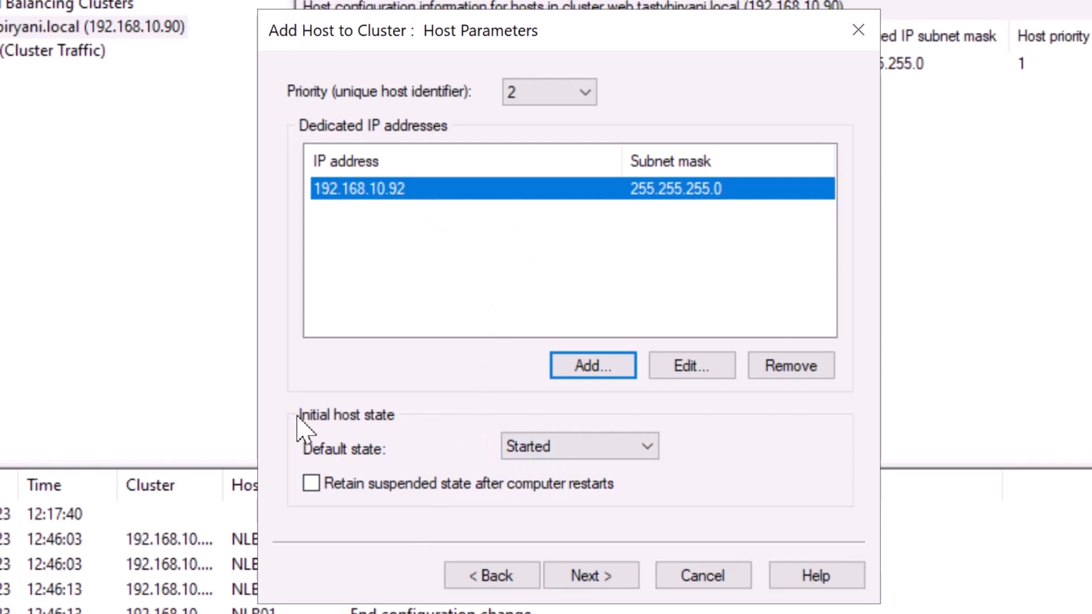
pyautogui.click(633, 586)
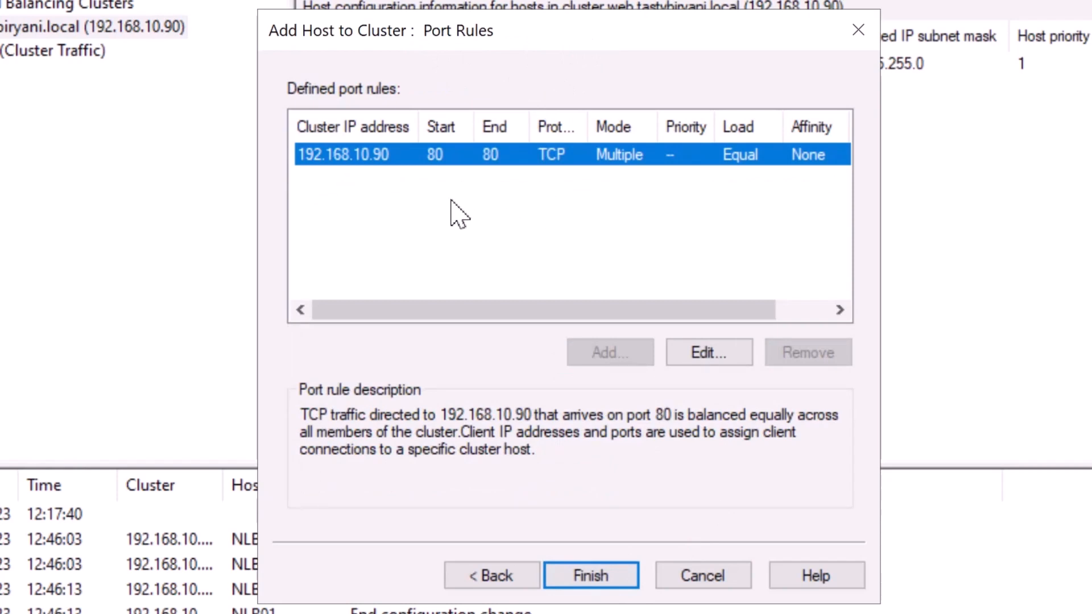
pyautogui.click(626, 577)
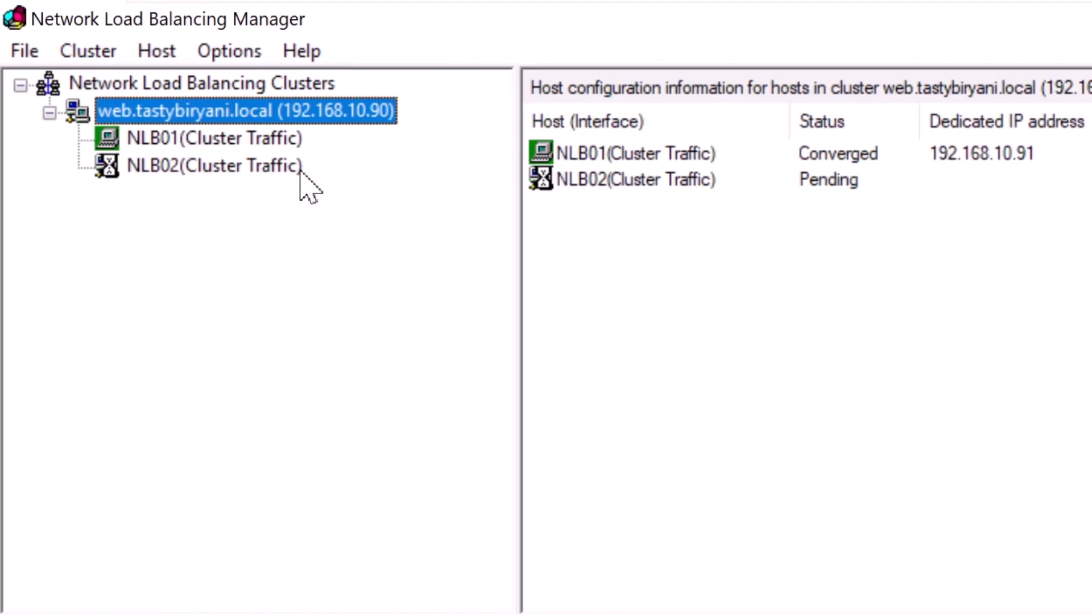
pyautogui.click(296, 168)
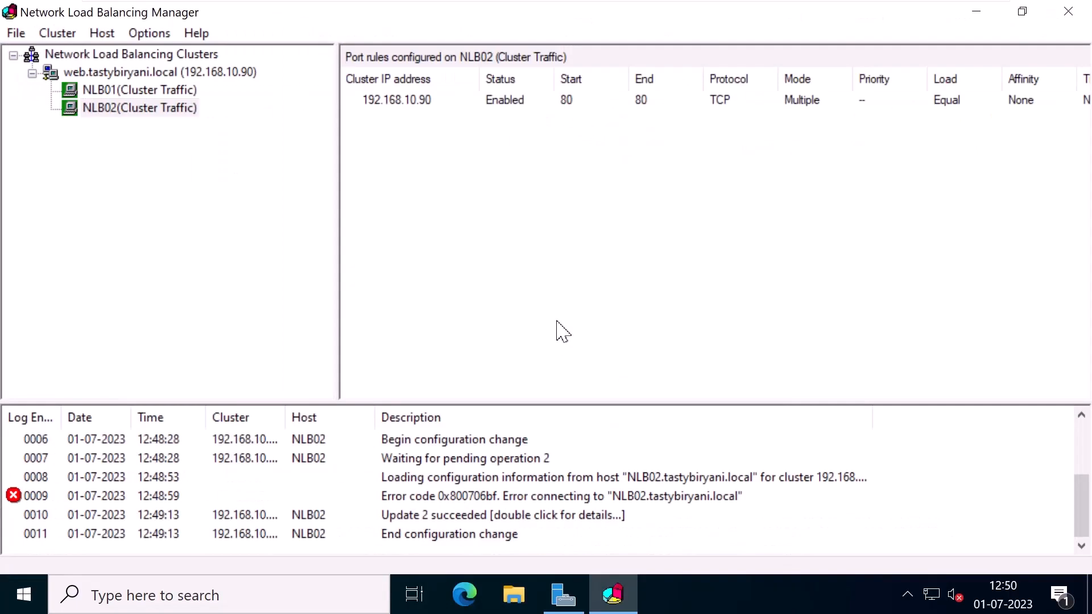
# Switch to the client virtual machine and sign in to the domain Administrator account with its password
pyautogui.moveTo(594, 7)
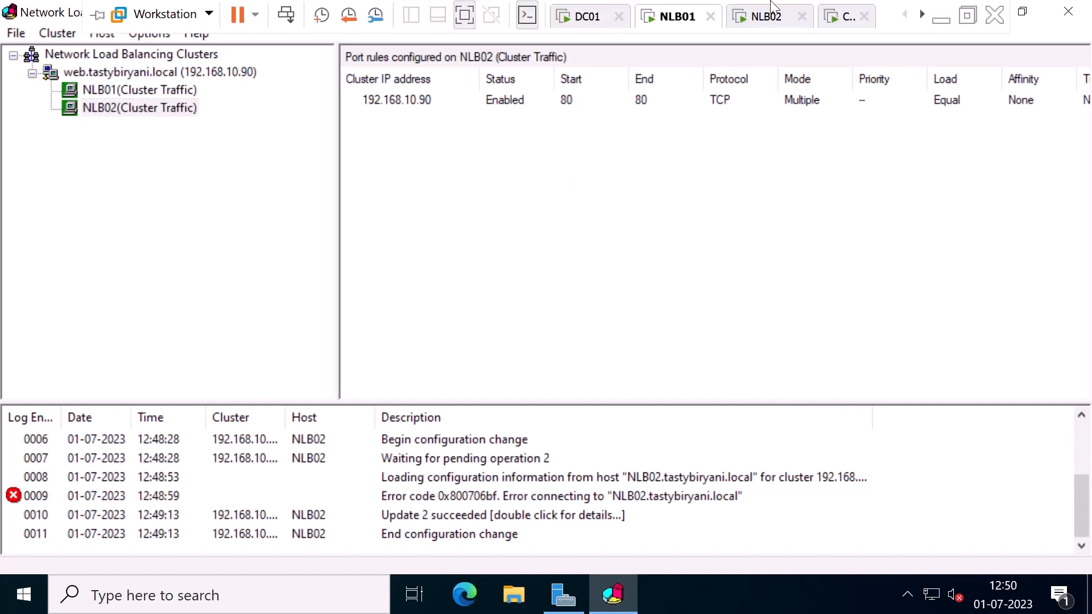
pyautogui.click(837, 23)
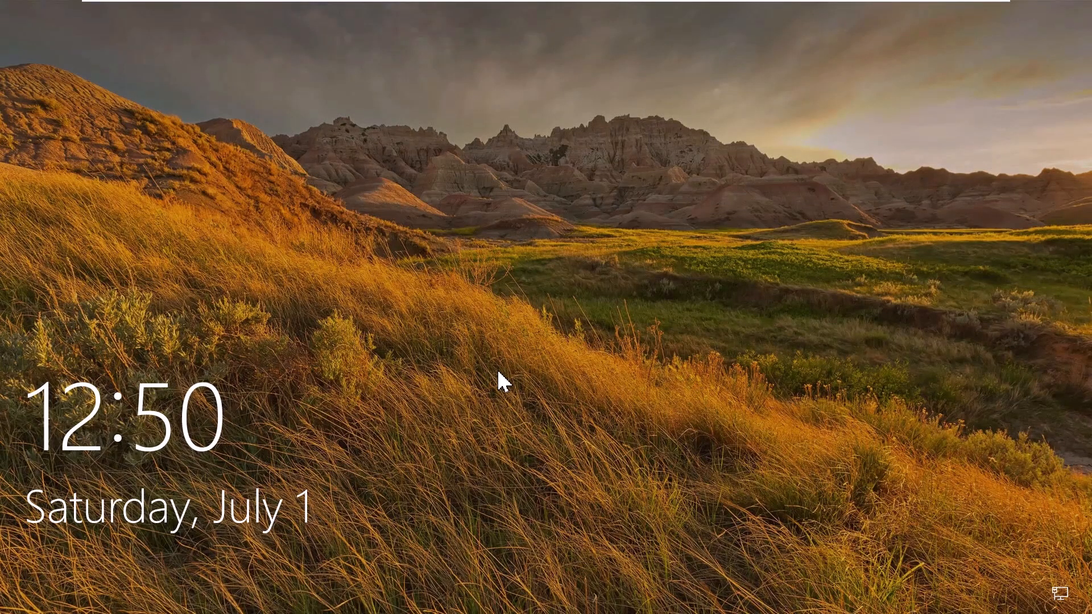
pyautogui.click(478, 336)
pyautogui.write('••')
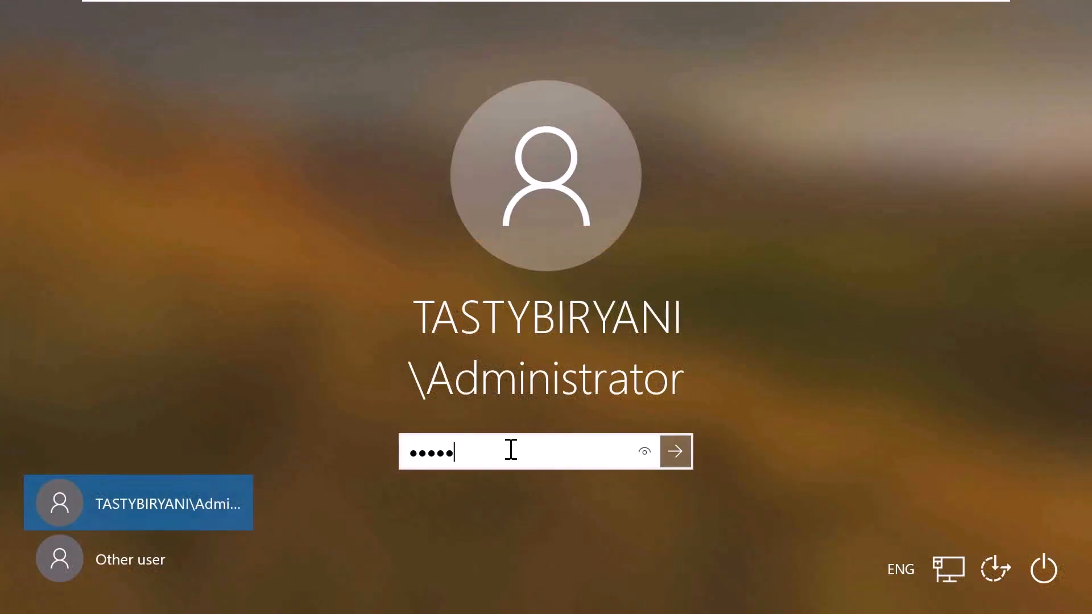
pyautogui.write('••••••')
pyautogui.press('Return')
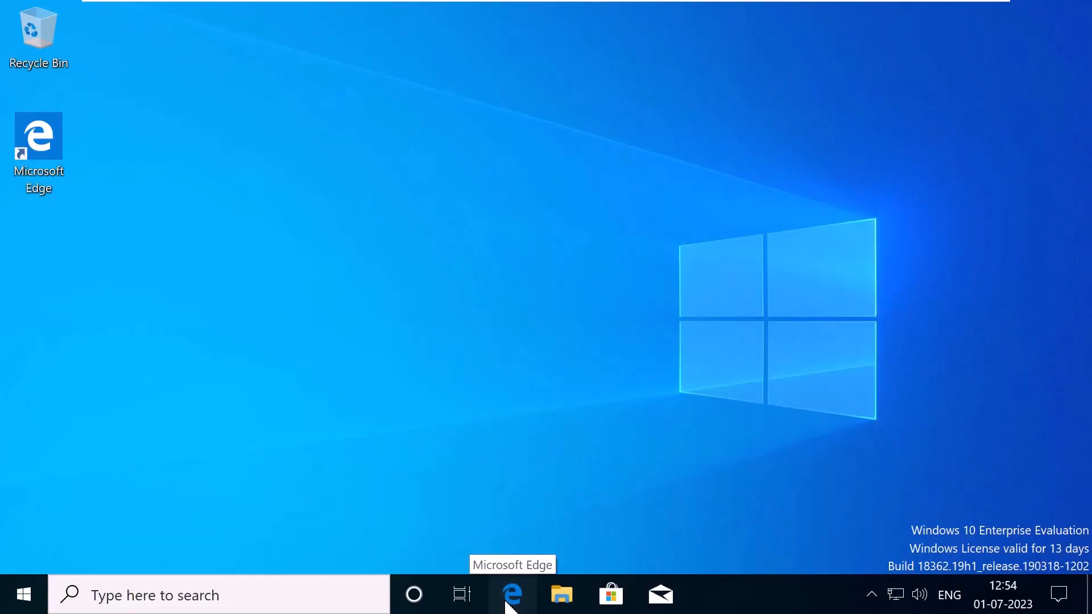
pyautogui.click(511, 595)
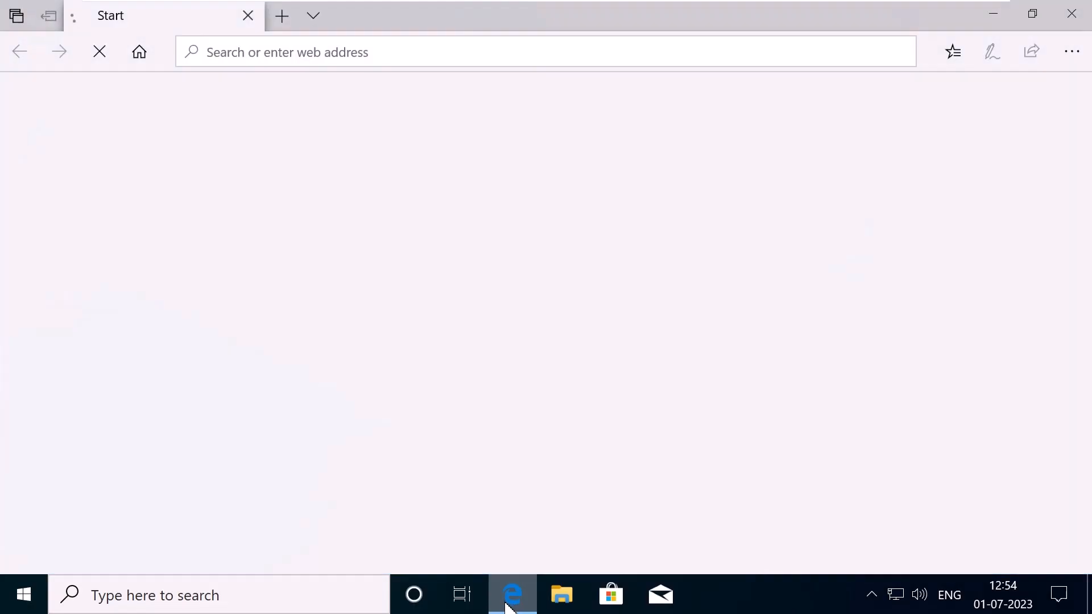
pyautogui.write('http')
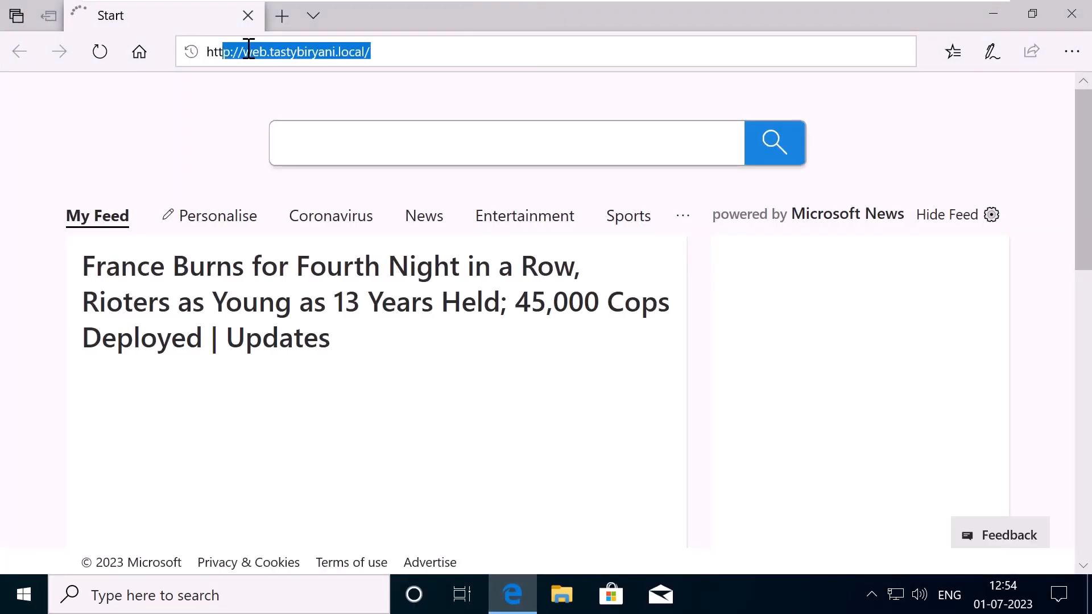
pyautogui.write('://web.tastybi')
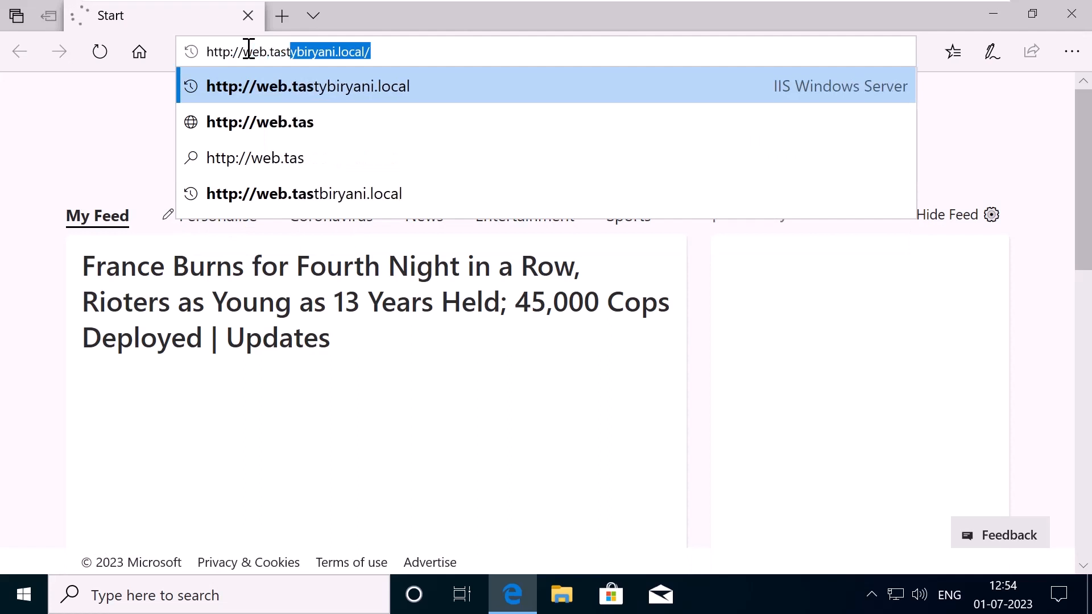
pyautogui.write('ryani.local')
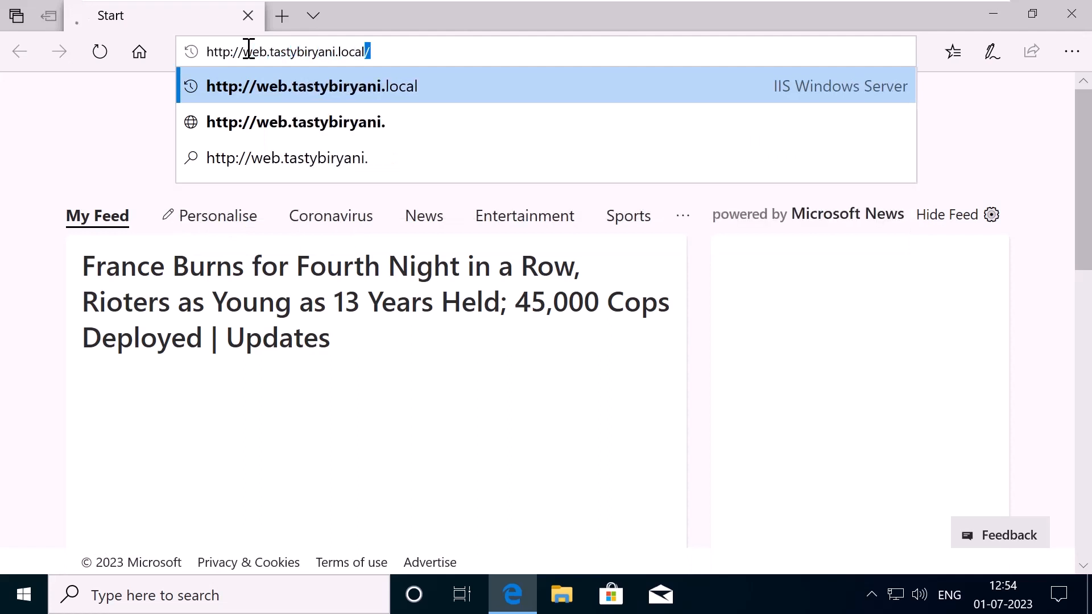
pyautogui.press('Return')
pyautogui.doubleClick(397, 165)
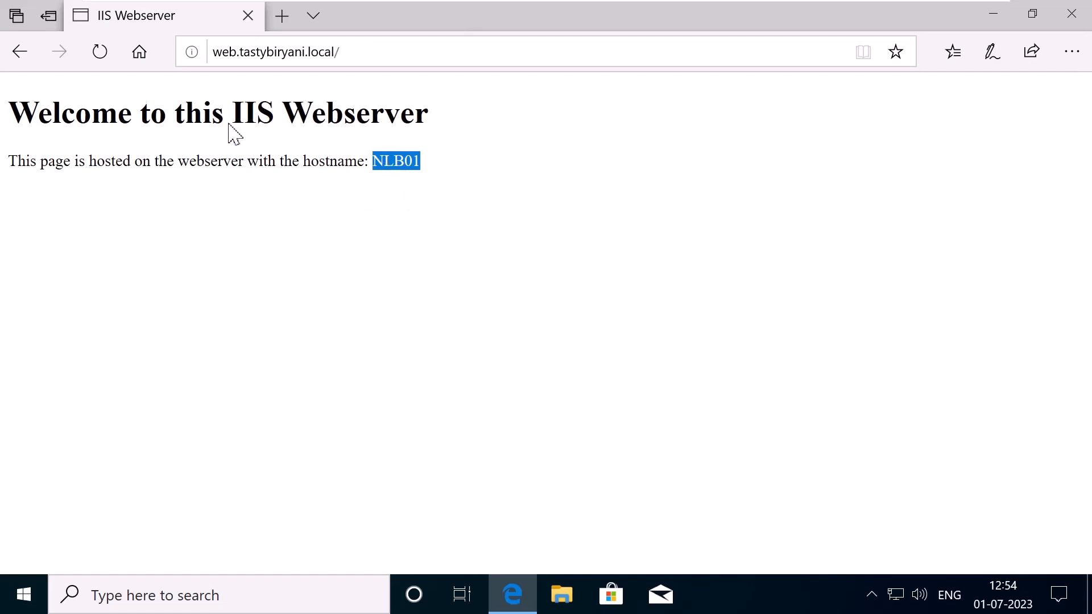
pyautogui.click(108, 59)
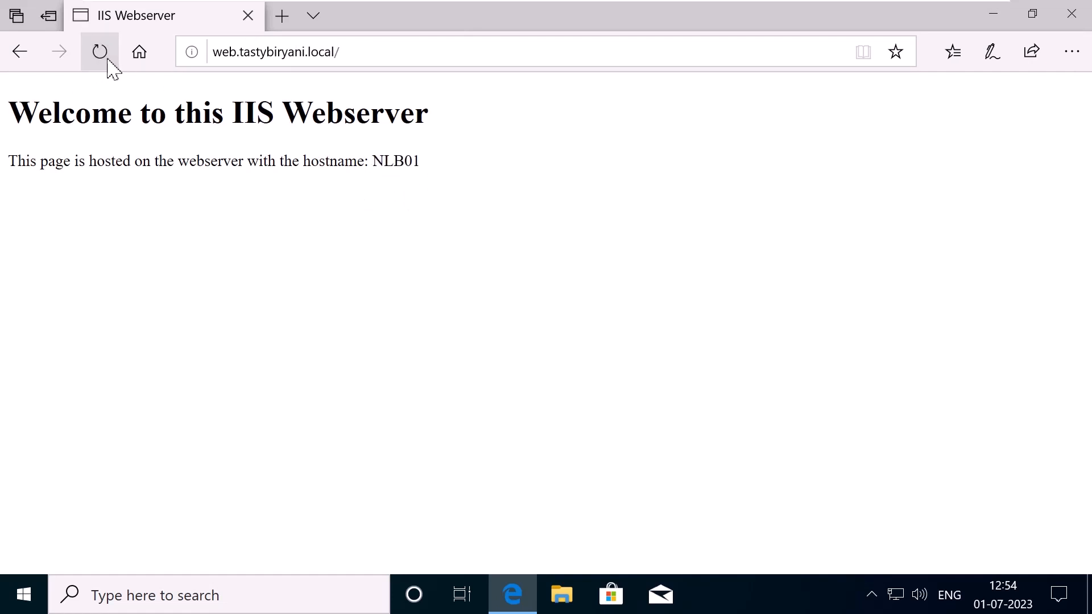
pyautogui.click(110, 64)
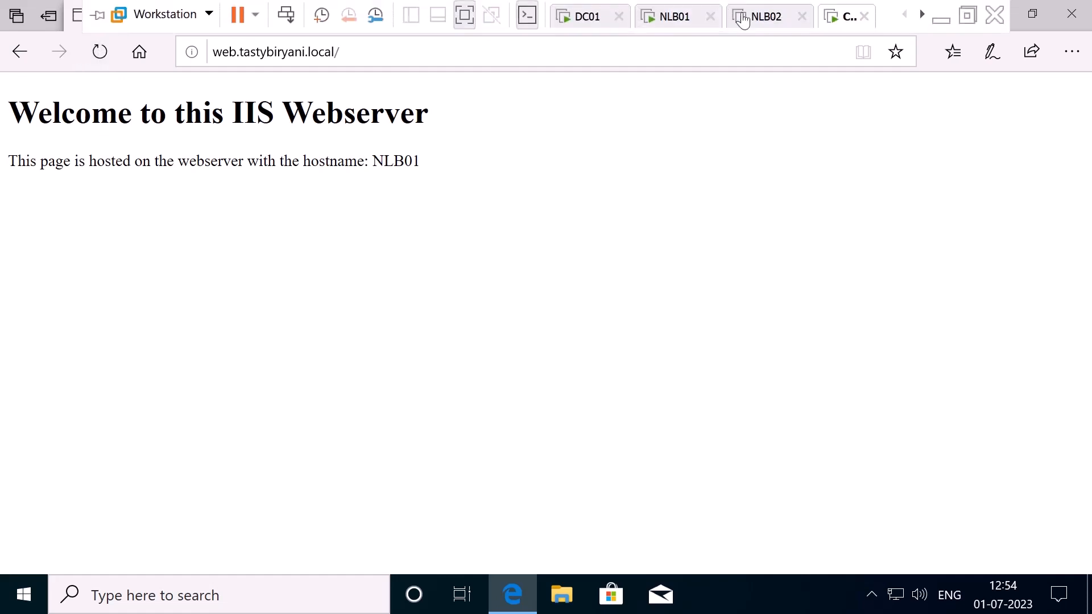
# Switch to the NLB01 virtual machine, shut down its guest system, and confirm the shutdown
pyautogui.click(676, 18)
pyautogui.rightClick(692, 23)
pyautogui.moveTo(742, 56)
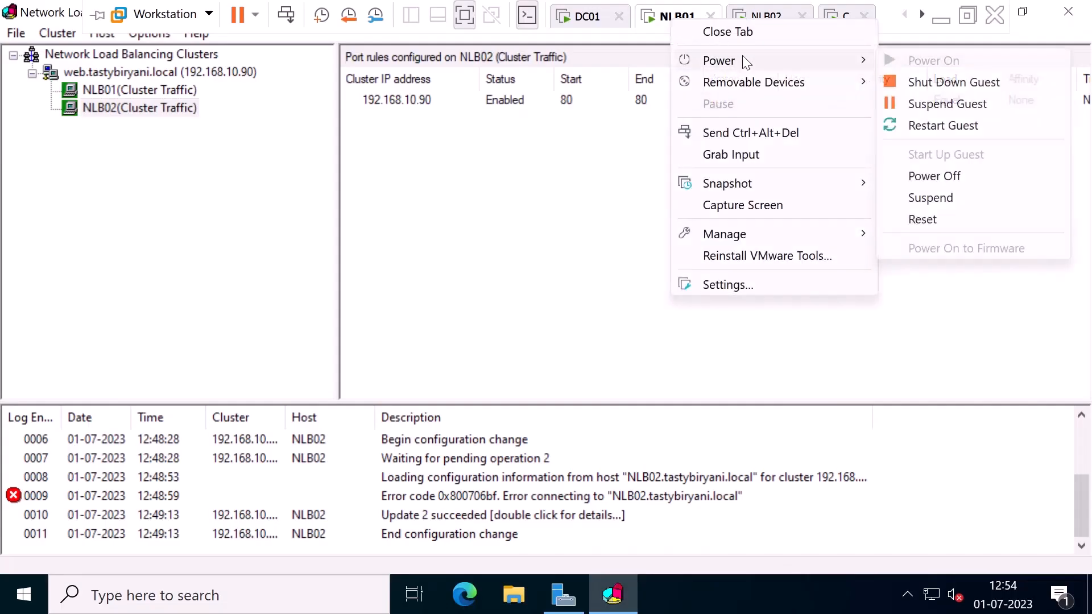
pyautogui.click(940, 83)
pyautogui.click(590, 358)
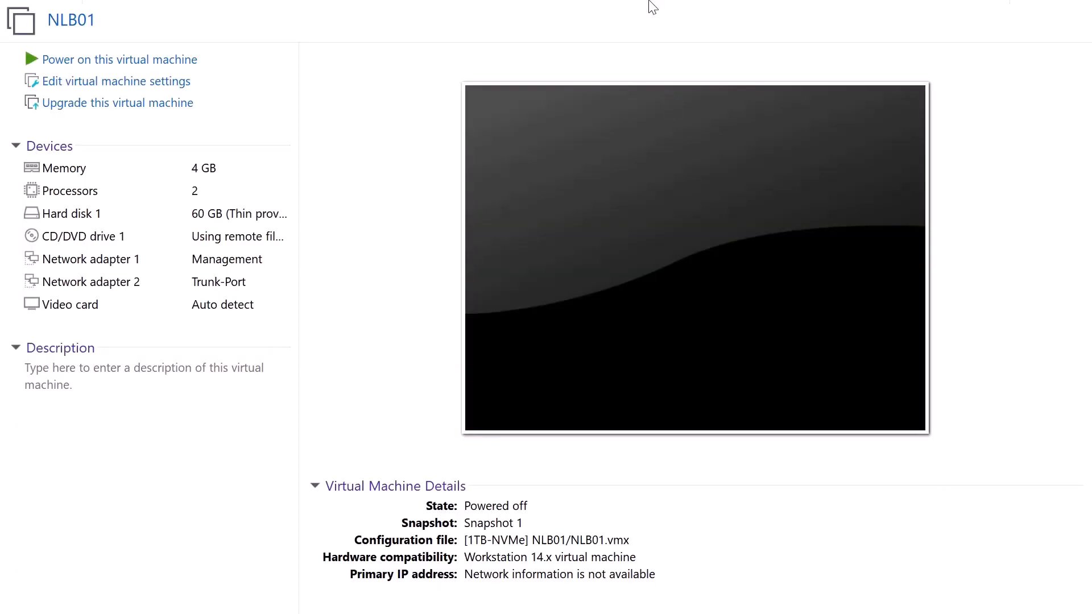
# Return to the client virtual machine and reload web.tastybiryani.local to check which host serves the page
pyautogui.moveTo(787, 9)
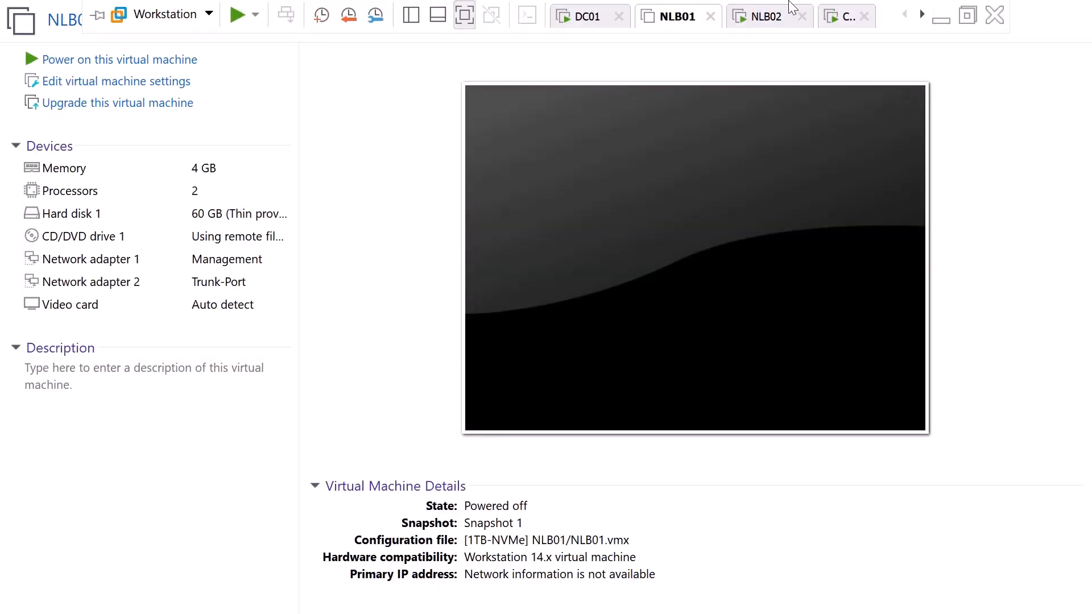
pyautogui.click(831, 21)
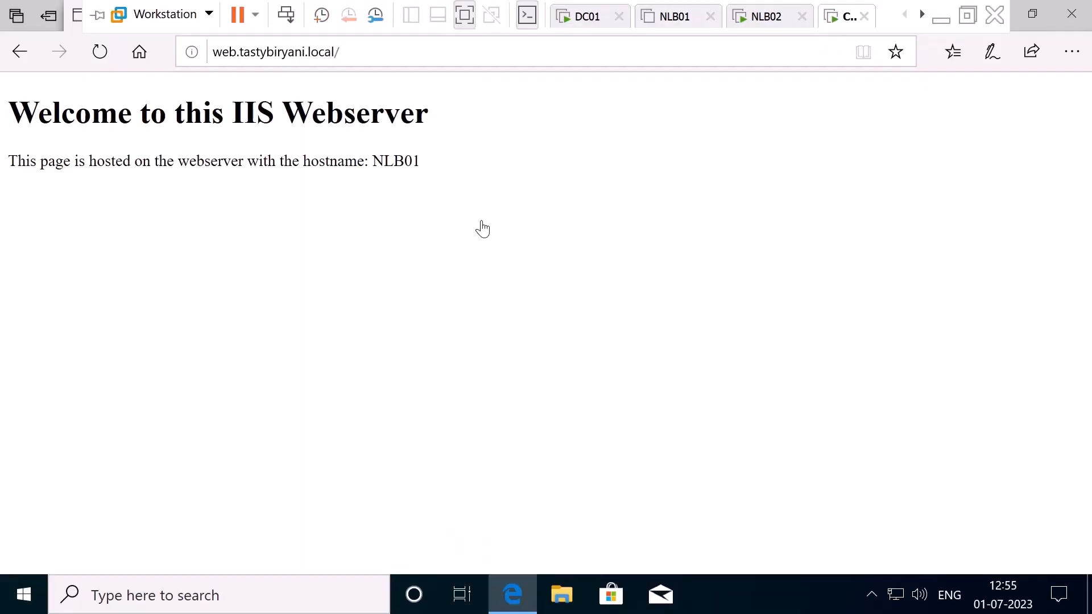
pyautogui.click(101, 54)
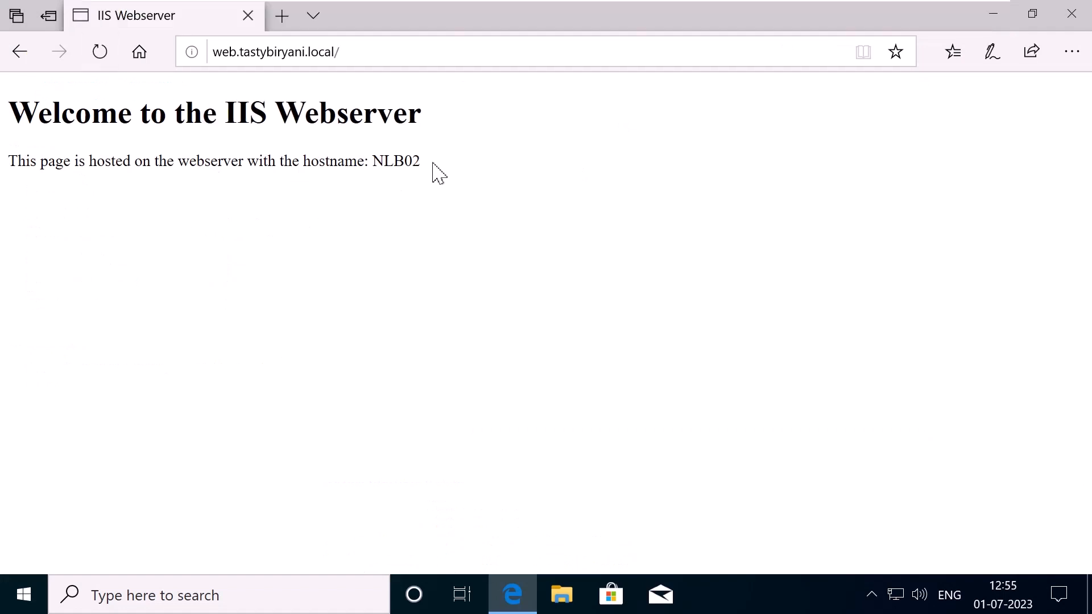
pyautogui.moveTo(432, 165)
pyautogui.mouseDown()
pyautogui.moveTo(342, 173)
pyautogui.moveTo(353, 161)
pyautogui.moveTo(449, 163)
pyautogui.mouseUp()
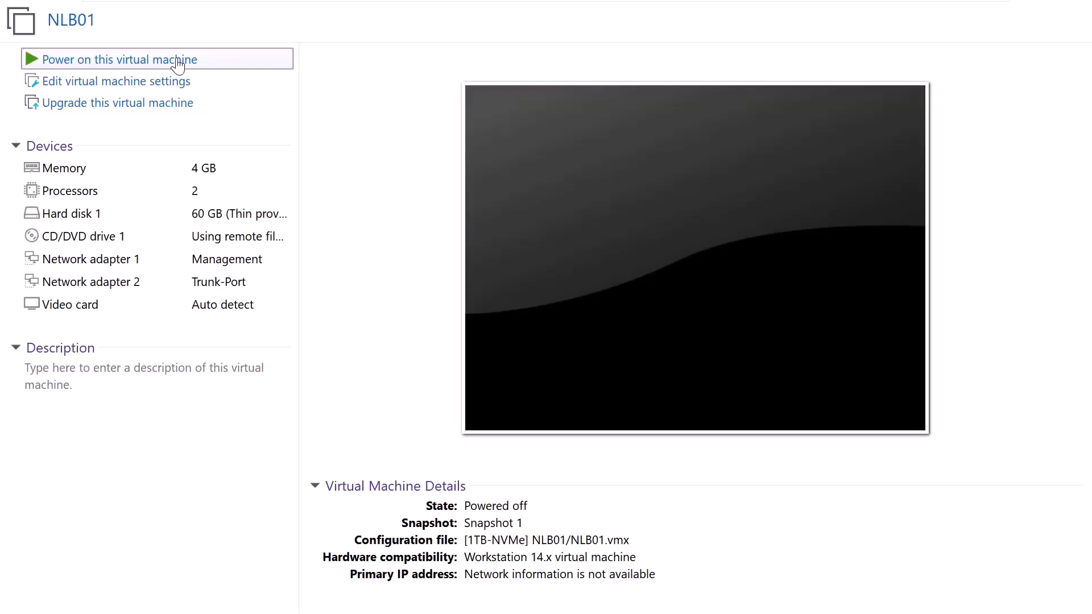
# Power on the NLB01 virtual machine and sign in to the domain Administrator account with its password
pyautogui.click(178, 65)
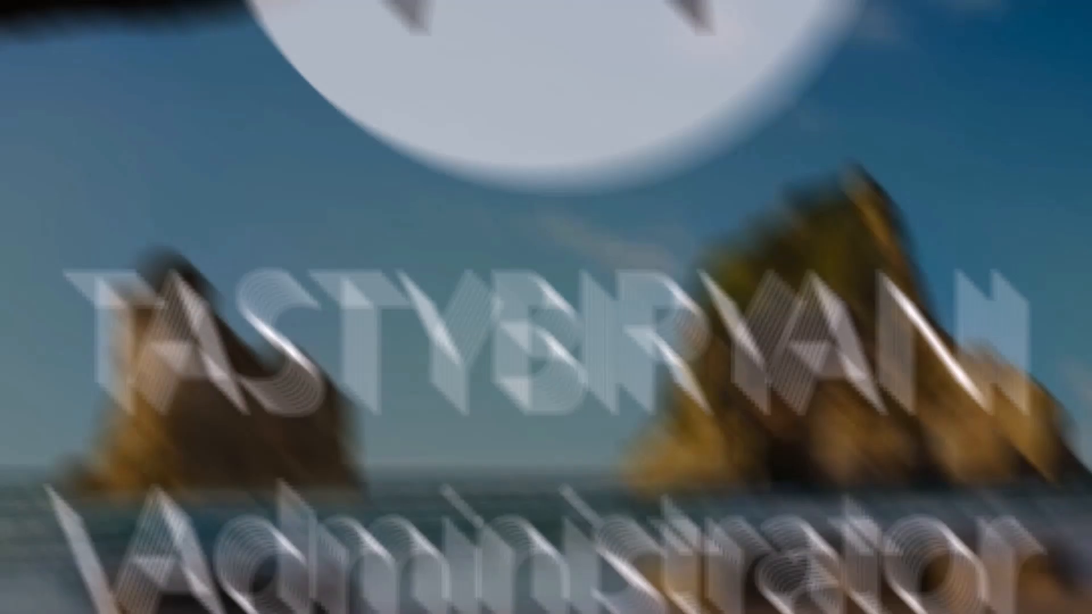
pyautogui.write('****')
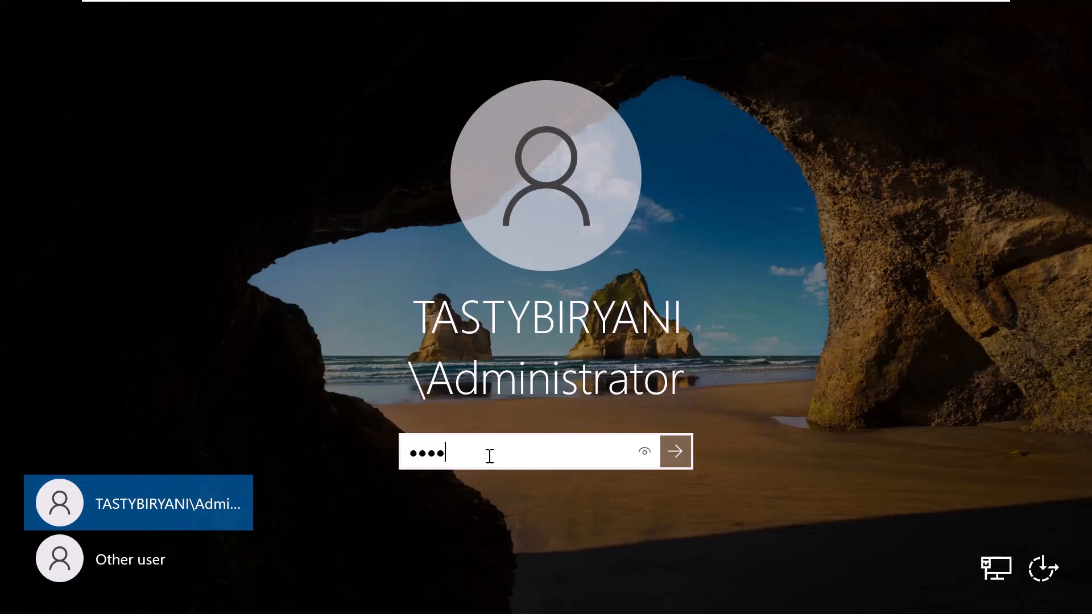
pyautogui.write('******')
pyautogui.press('Return')
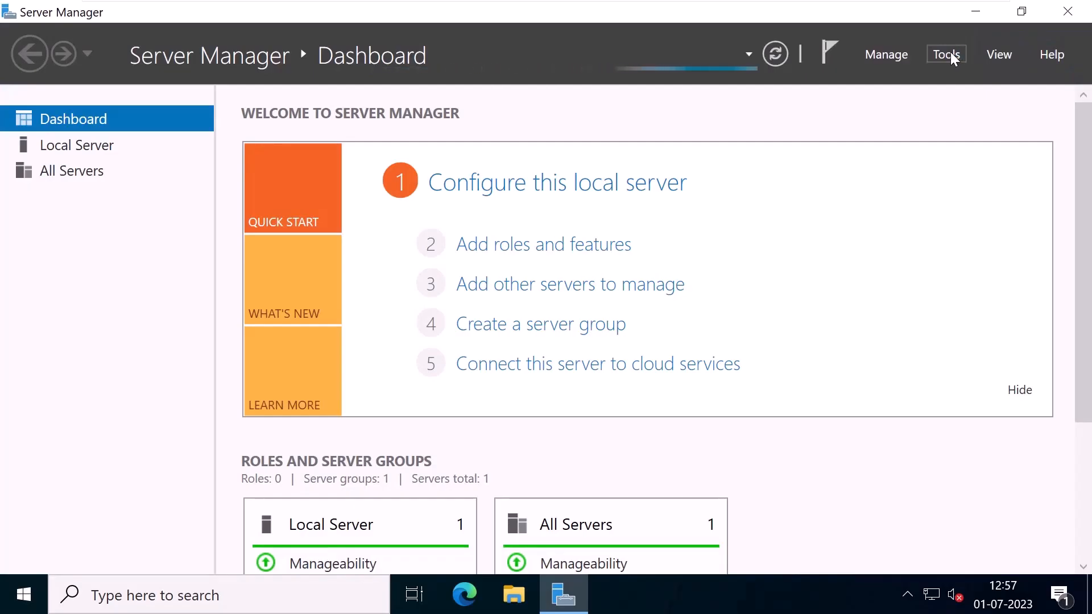
# Open Network Load Balancing Manager on NLB01 and start the NLB01 host in the web.tastybiryani.local cluster
pyautogui.click(950, 53)
pyautogui.click(988, 263)
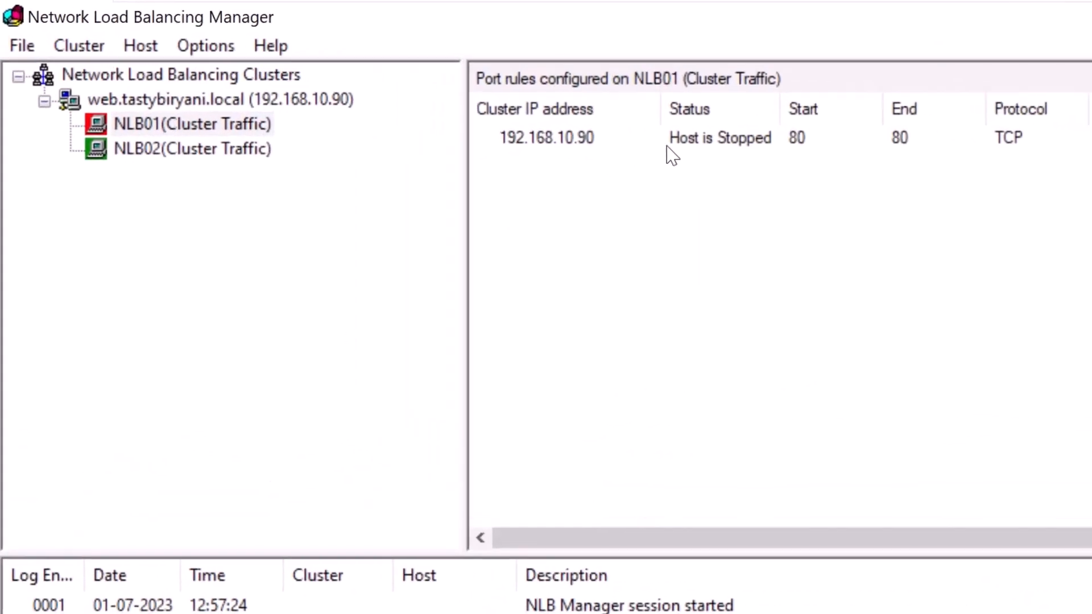
pyautogui.rightClick(296, 149)
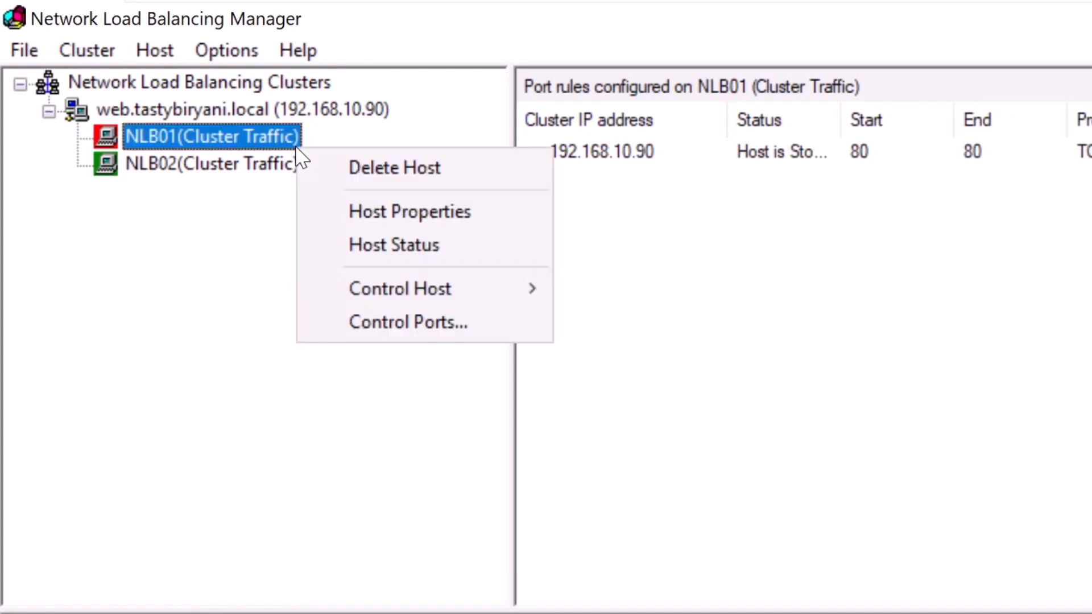
pyautogui.moveTo(488, 303)
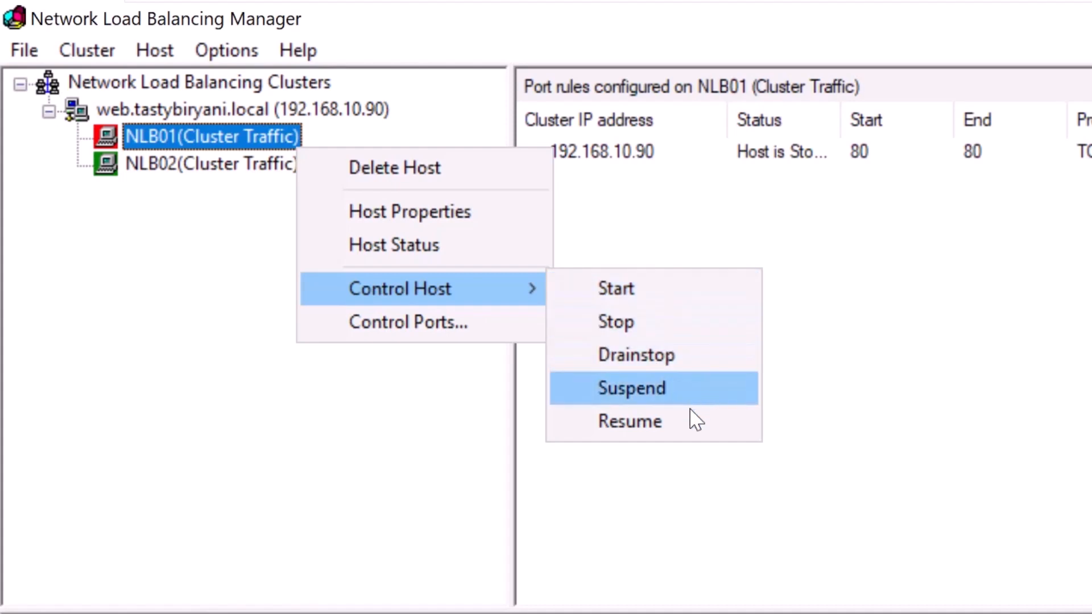
pyautogui.click(690, 278)
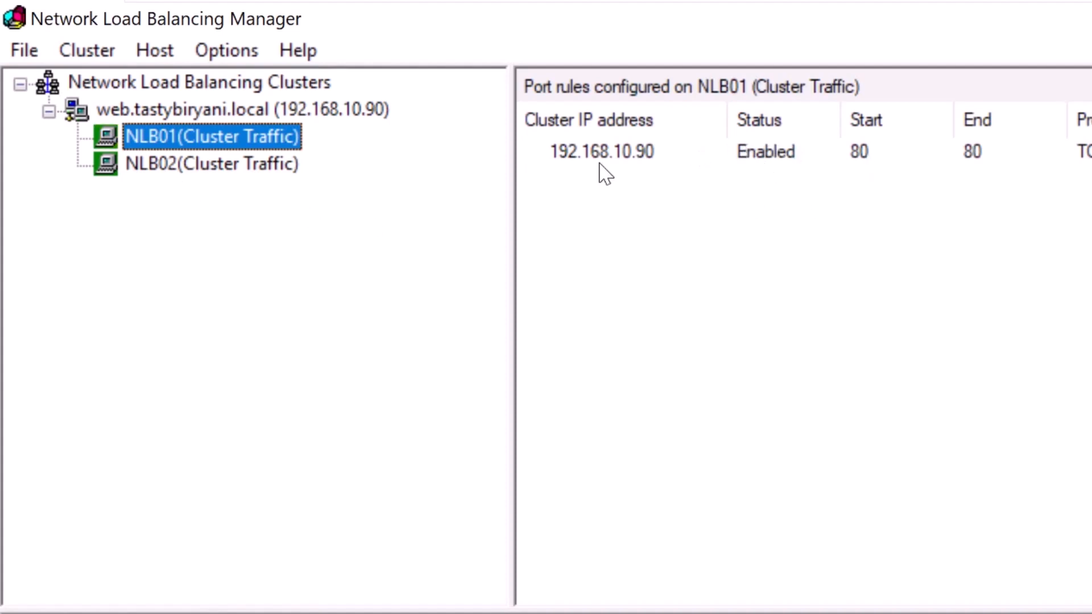
# Stop the NLB01 cluster host and start it again
pyautogui.rightClick(296, 138)
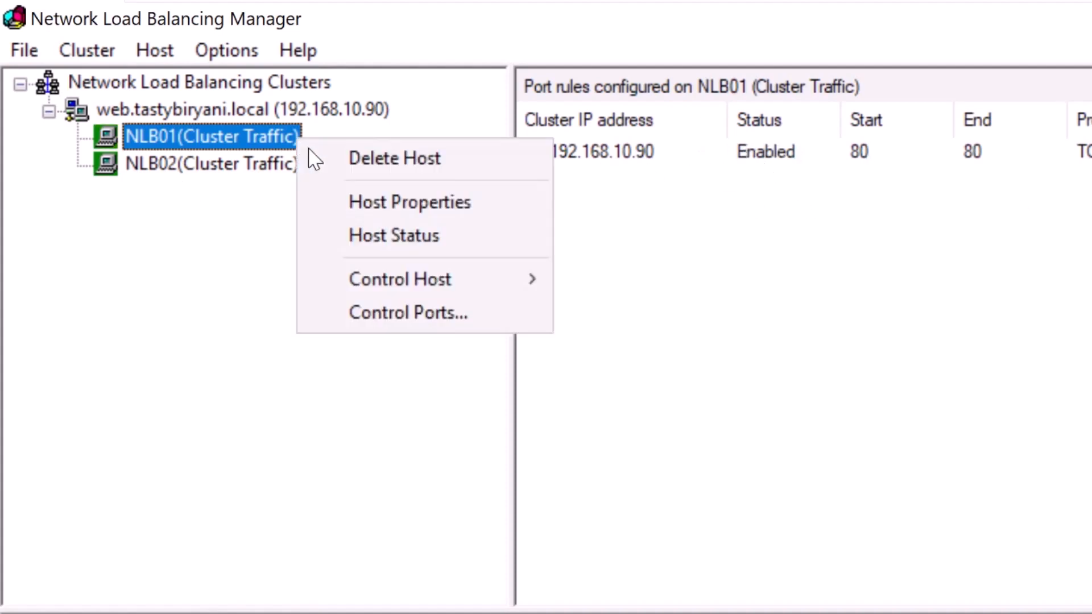
pyautogui.moveTo(435, 279)
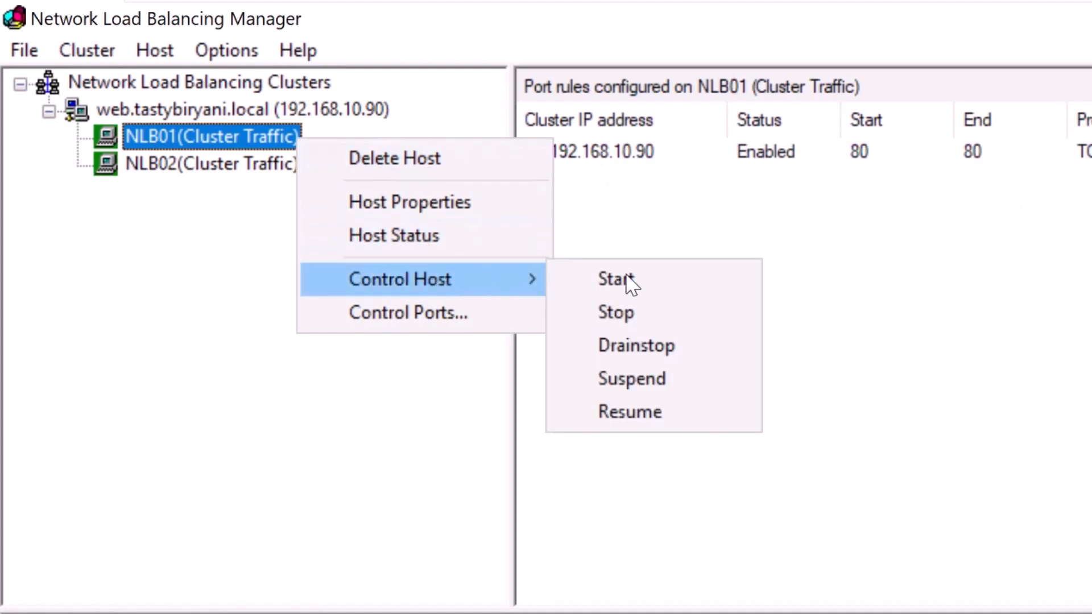
pyautogui.click(688, 328)
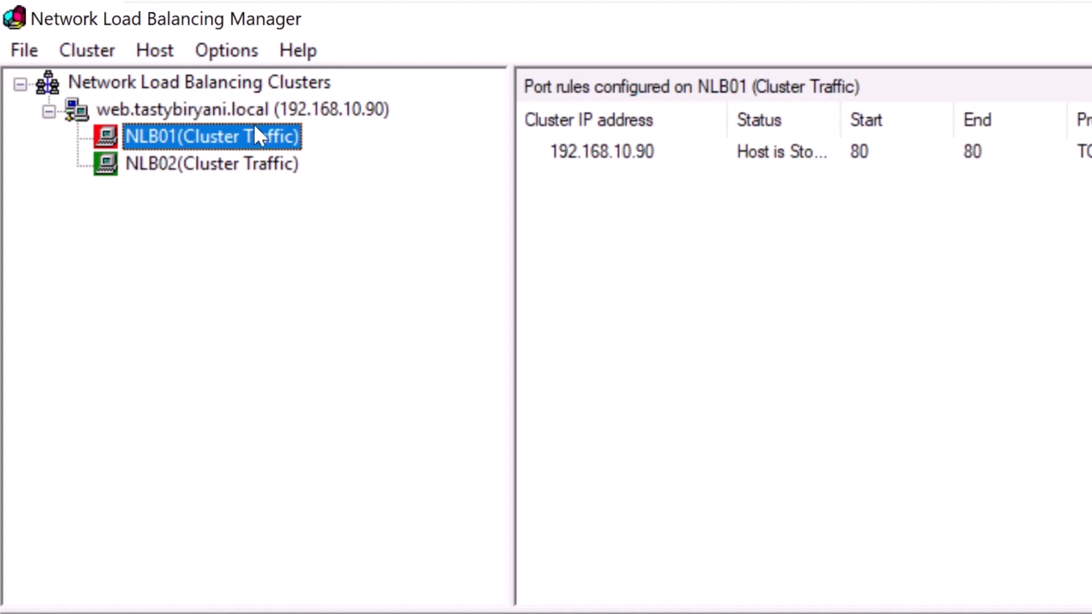
pyautogui.rightClick(302, 142)
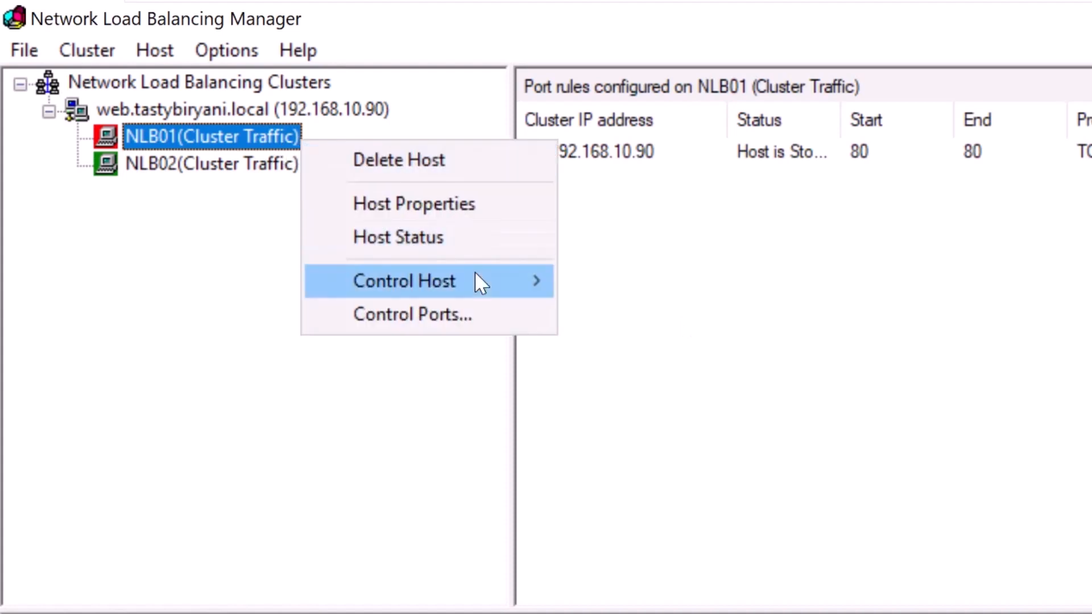
pyautogui.moveTo(500, 284)
pyautogui.click(699, 290)
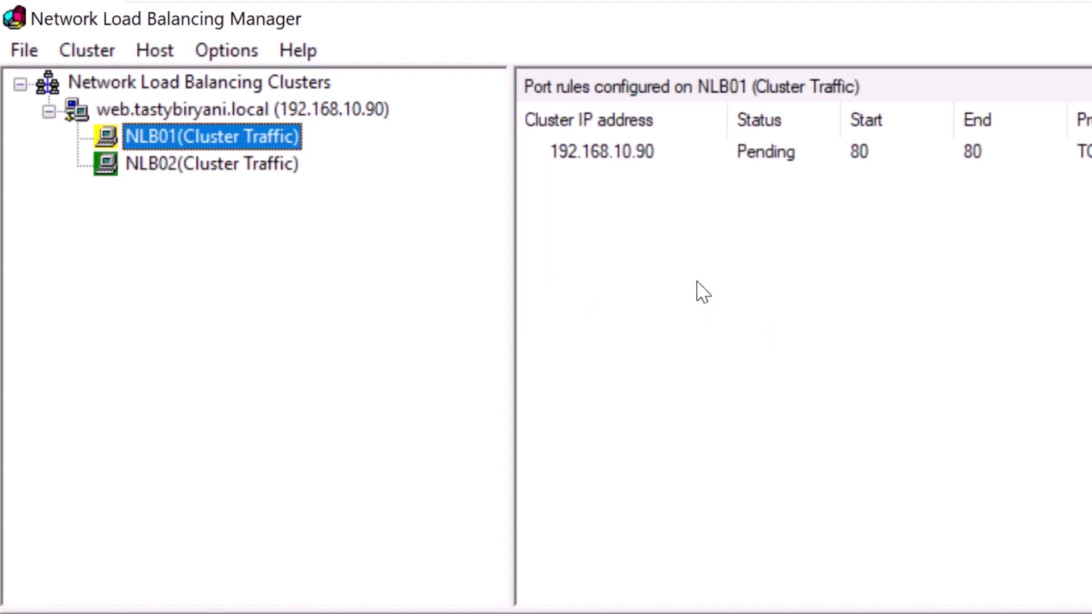
# Suspend the NLB01 cluster host and resume it
pyautogui.rightClick(295, 147)
pyautogui.moveTo(434, 295)
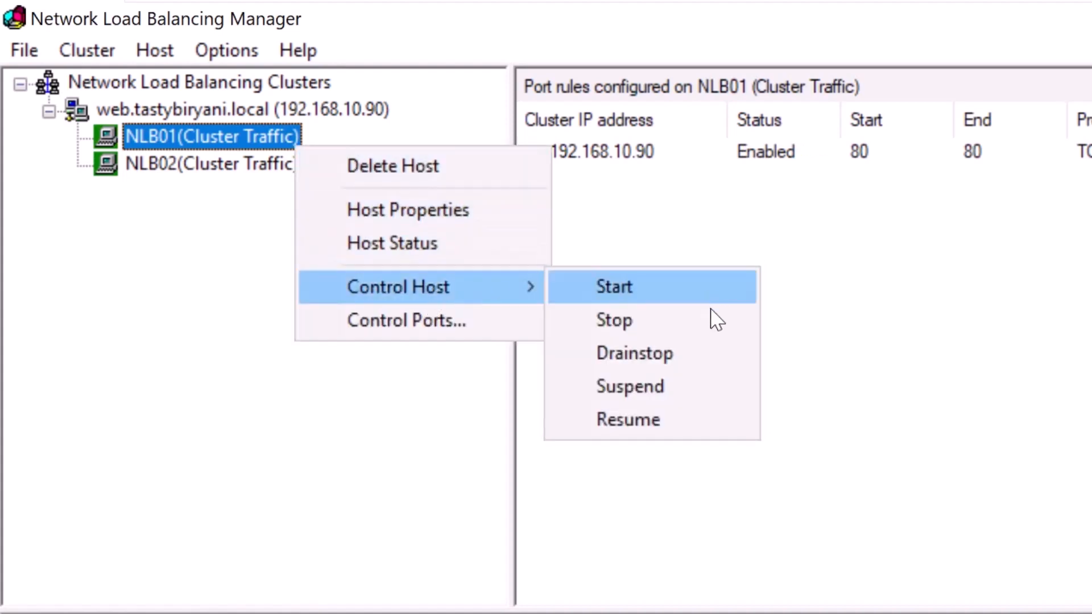
pyautogui.click(702, 395)
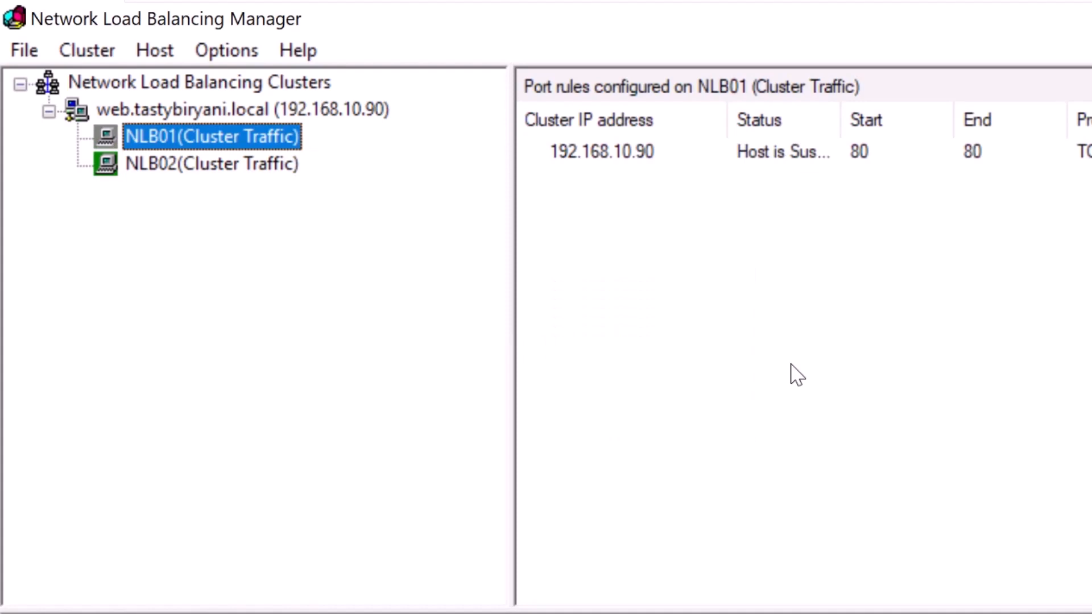
pyautogui.rightClick(286, 139)
pyautogui.moveTo(412, 281)
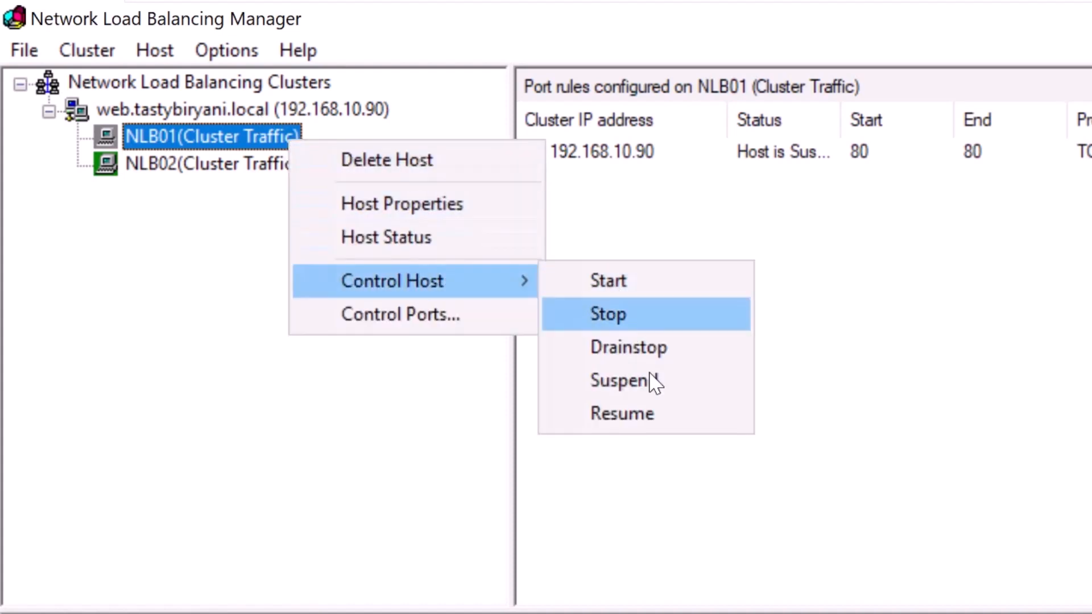
pyautogui.click(708, 424)
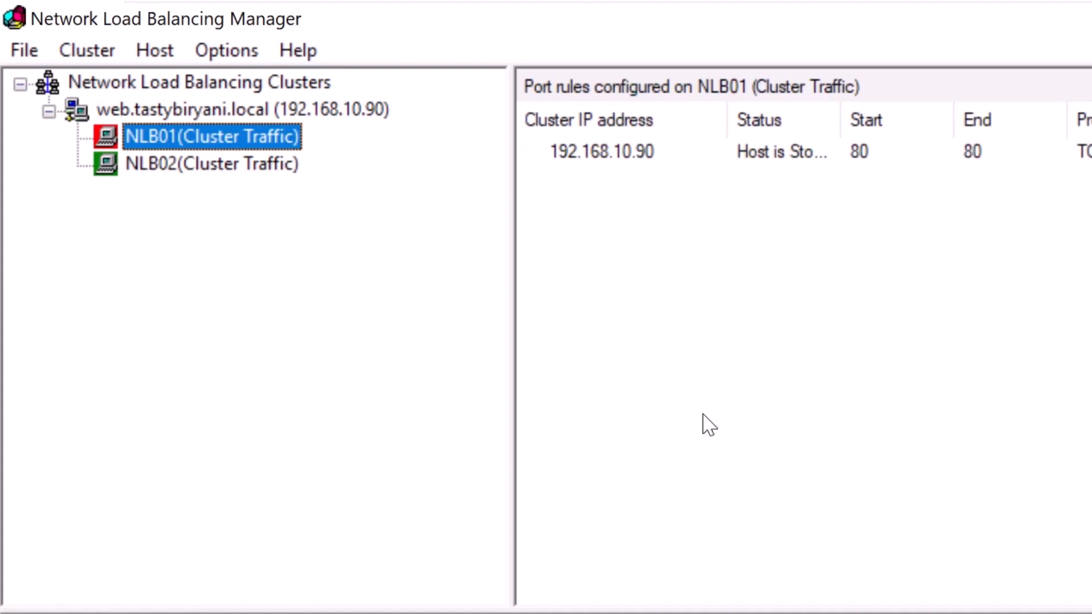
# Start the resumed NLB01 cluster host and drainstop it
pyautogui.rightClick(298, 143)
pyautogui.moveTo(478, 287)
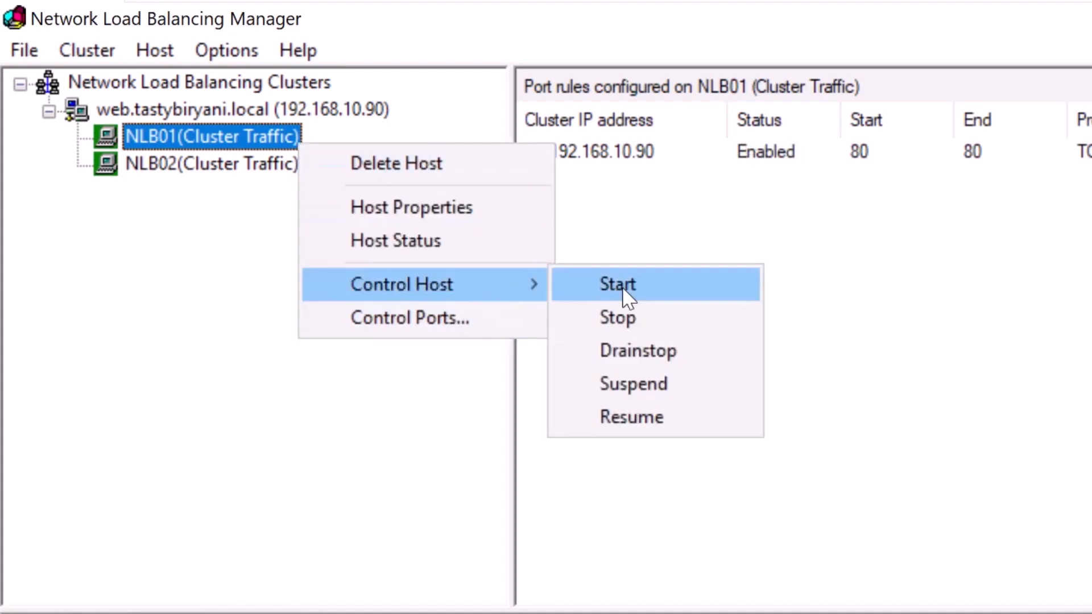
pyautogui.click(714, 363)
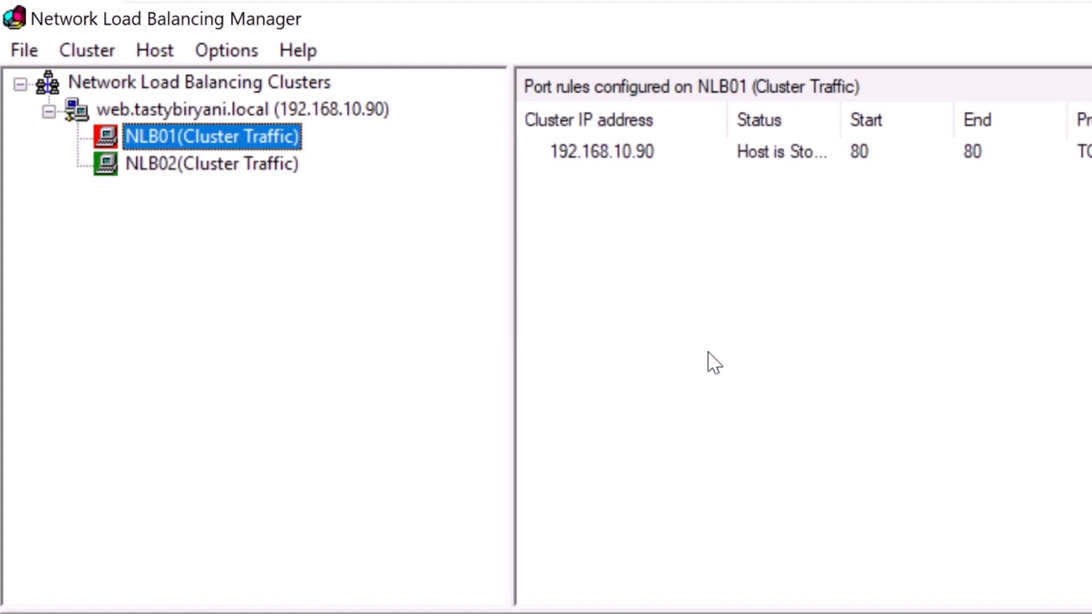